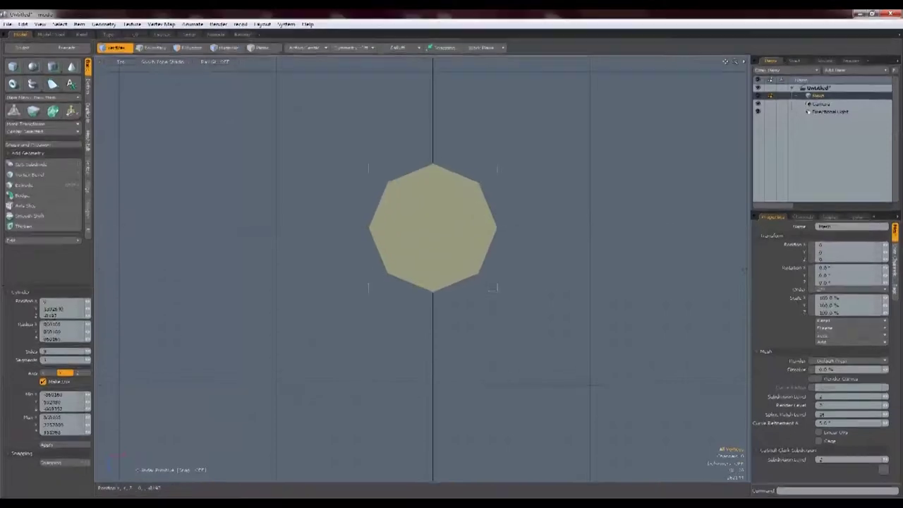
Step: Stretch the eight-sided cylinder vertically into a tall column above the ground and finish the primitive
{"action": "key", "text": "ctrl+space"}
{"action": "left_click", "coordinate": [482, 220]}
{"action": "left_click_drag", "start_coordinate": [399, 220], "coordinate": [397, 79]}
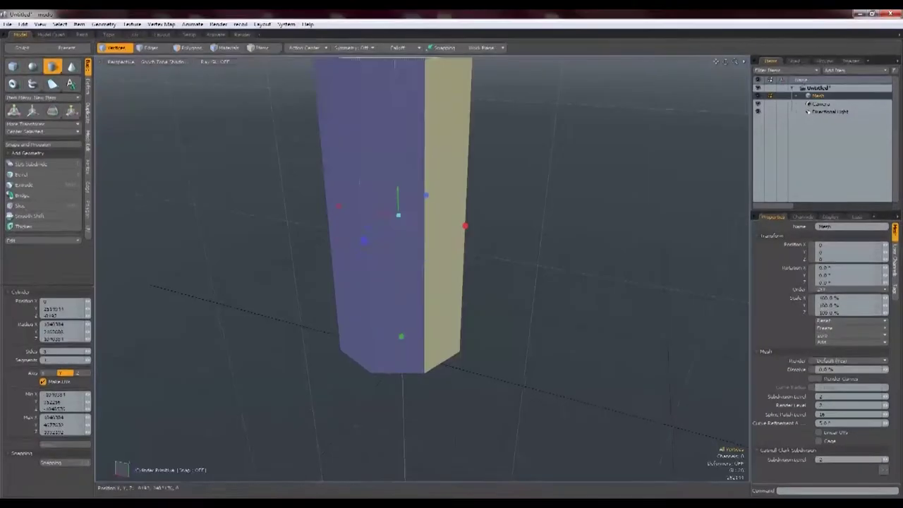
{"action": "scroll", "coordinate": [401, 177], "scroll_direction": "down", "scroll_amount": 4}
{"action": "mouse_move", "coordinate": [437, 275]}
{"action": "left_mouse_down", "text": "alt"}
{"action": "mouse_move", "coordinate": [444, 205]}
{"action": "mouse_move", "coordinate": [437, 271]}
{"action": "left_mouse_up", "text": "alt"}
{"action": "left_click_drag", "start_coordinate": [414, 200], "coordinate": [414, 134]}
{"action": "left_click_drag", "start_coordinate": [440, 271], "coordinate": [453, 223], "text": "alt"}
{"action": "key", "text": "space"}
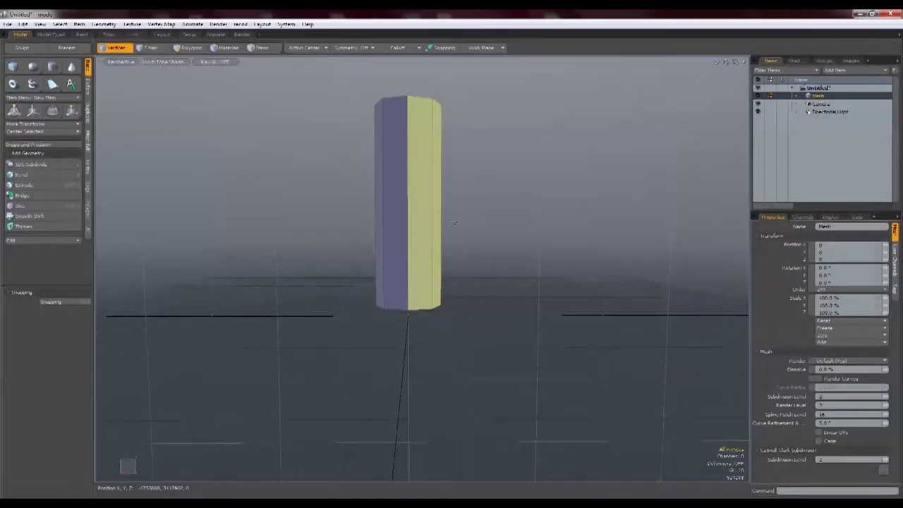
Step: Loop-slice the whole column across its height with 5 uniform slices
{"action": "key", "text": "alt+c"}
{"action": "left_click", "coordinate": [418, 221]}
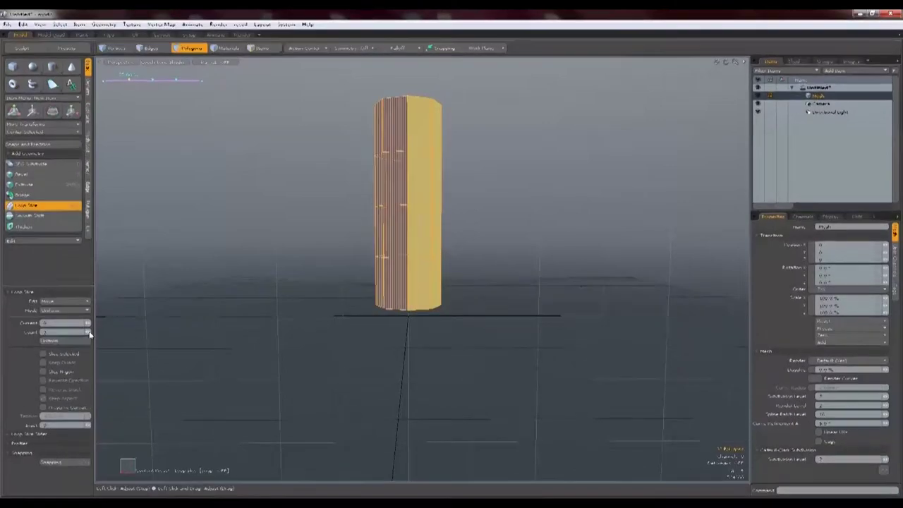
{"action": "left_click", "coordinate": [89, 333]}
{"action": "left_click", "coordinate": [89, 333]}
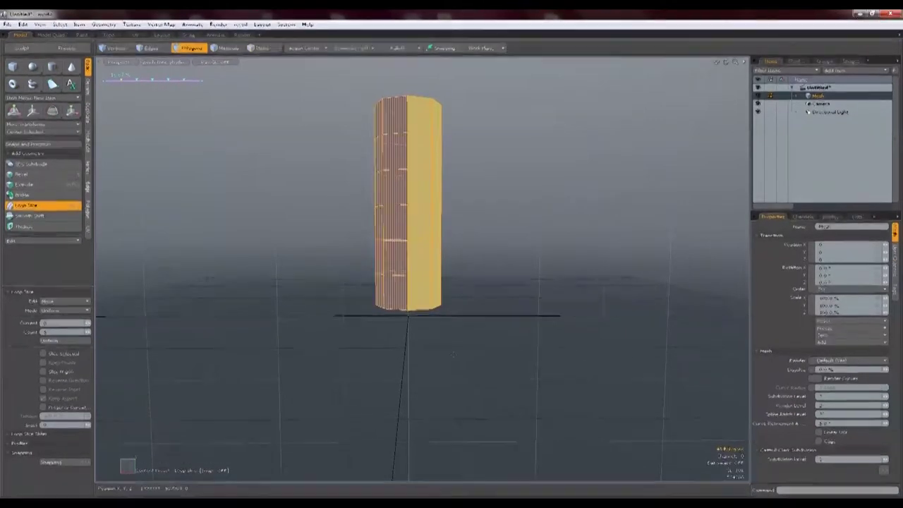
{"action": "key", "text": "space"}
Step: Loop-slice the bottom band and the top band of the column into finer uniform bands
{"action": "left_click_drag", "start_coordinate": [397, 296], "coordinate": [413, 297]}
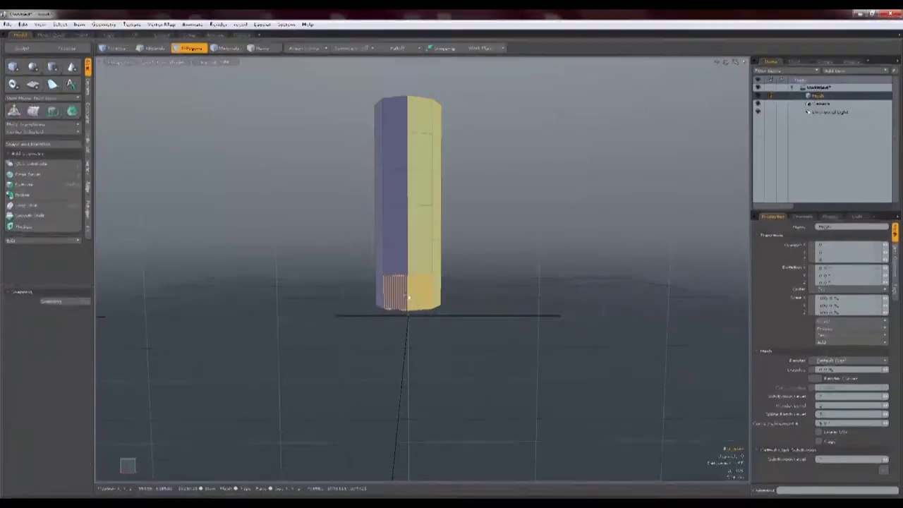
{"action": "key", "text": "alt+c"}
{"action": "left_click", "coordinate": [412, 297]}
{"action": "key", "text": "space"}
{"action": "left_click_drag", "start_coordinate": [398, 118], "coordinate": [414, 118]}
{"action": "key", "text": "alt+c"}
{"action": "left_click", "coordinate": [416, 124]}
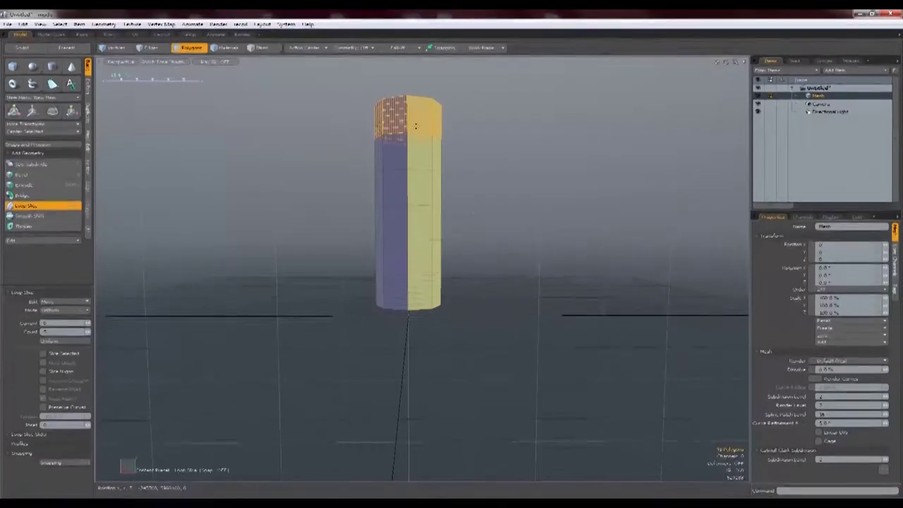
{"action": "key", "text": "space"}
Step: Move the whole column slightly downward in the Left view
{"action": "key", "text": "ctrl+space"}
{"action": "left_click", "coordinate": [394, 301]}
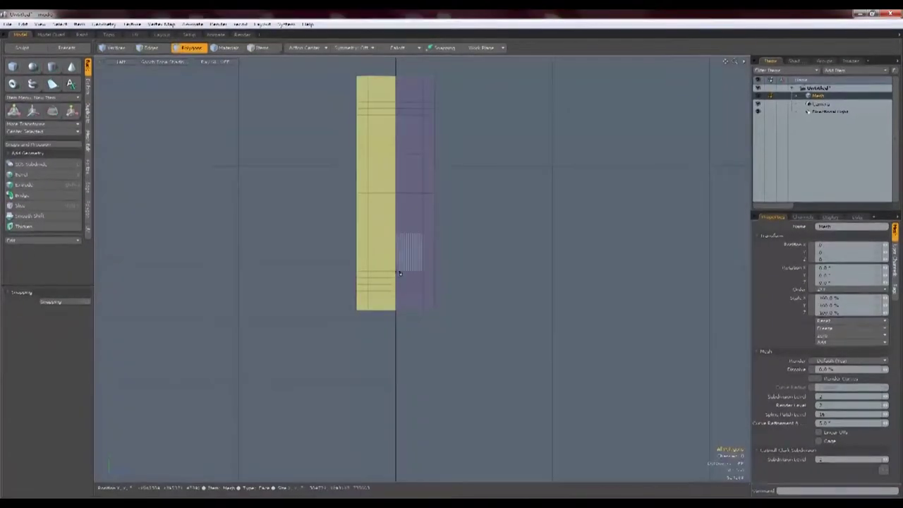
{"action": "double_click", "coordinate": [409, 252]}
{"action": "key", "text": "w"}
{"action": "left_click_drag", "start_coordinate": [395, 149], "coordinate": [396, 163]}
{"action": "key", "text": "space"}
{"action": "left_click", "coordinate": [485, 202]}
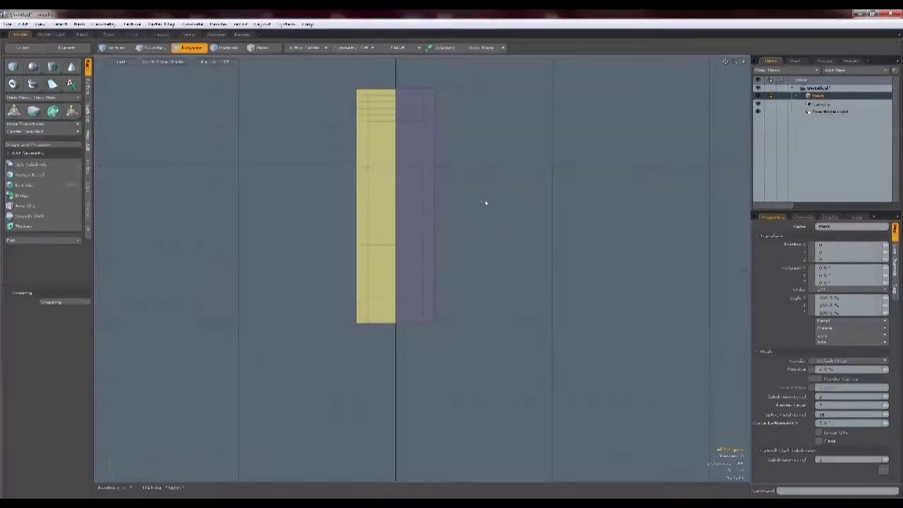
{"action": "key", "text": "ctrl+space"}
{"action": "left_click", "coordinate": [499, 206]}
Step: Scale the edge loops near the column's top inward one after another to form a narrow stem
{"action": "left_click_drag", "start_coordinate": [499, 207], "coordinate": [203, 235], "text": "alt"}
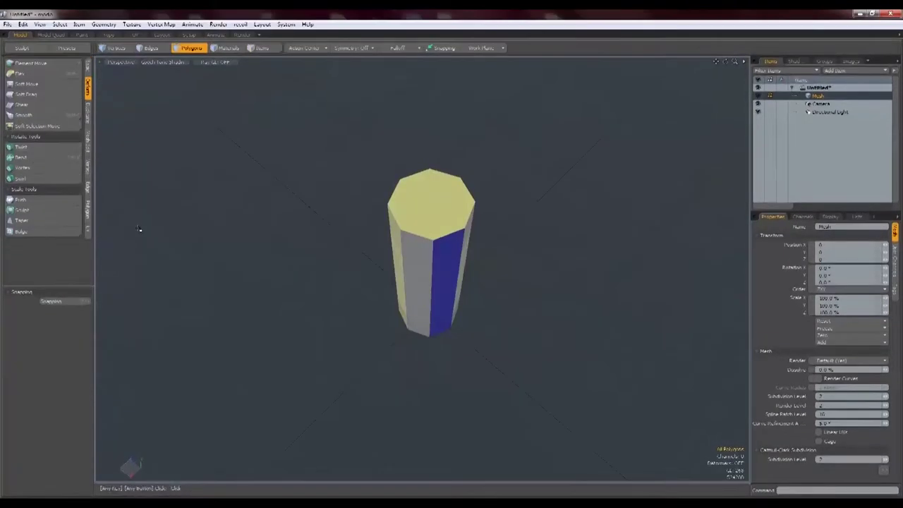
{"action": "left_click_drag", "start_coordinate": [449, 233], "coordinate": [439, 131], "text": "alt"}
{"action": "left_click", "coordinate": [440, 132]}
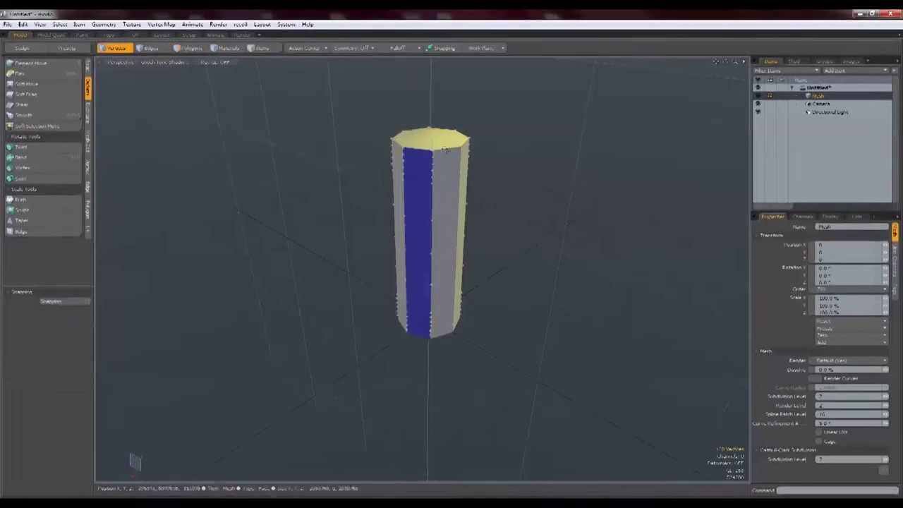
{"action": "key", "text": "2"}
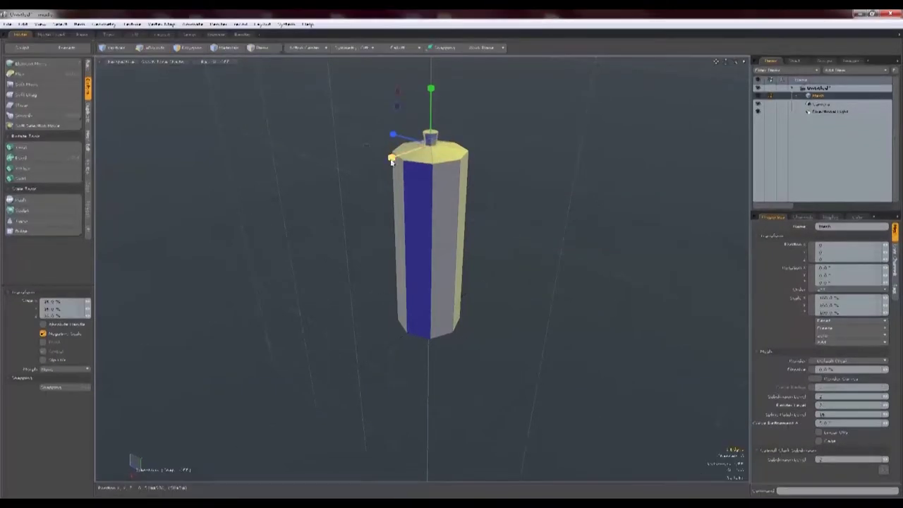
{"action": "scroll", "coordinate": [432, 155], "scroll_direction": "up", "scroll_amount": 6}
{"action": "left_click_drag", "start_coordinate": [432, 157], "coordinate": [381, 160]}
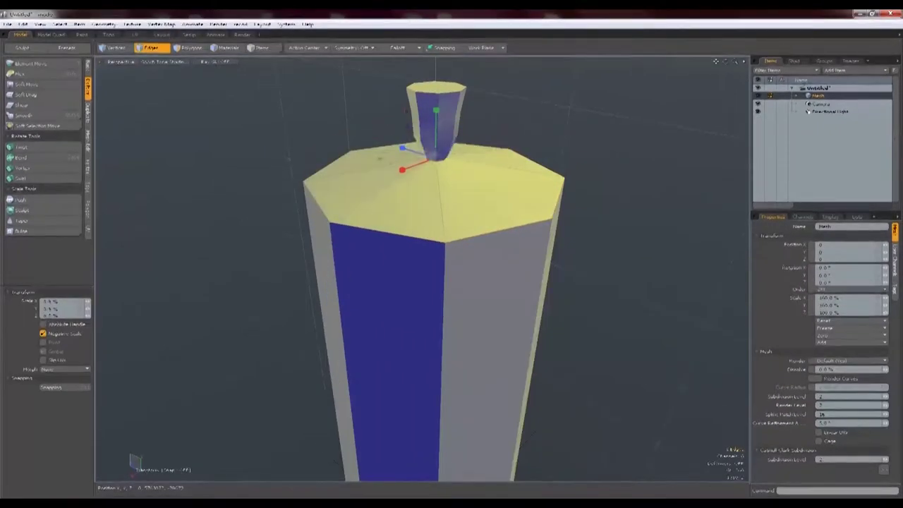
{"action": "left_click_drag", "start_coordinate": [445, 186], "coordinate": [382, 179]}
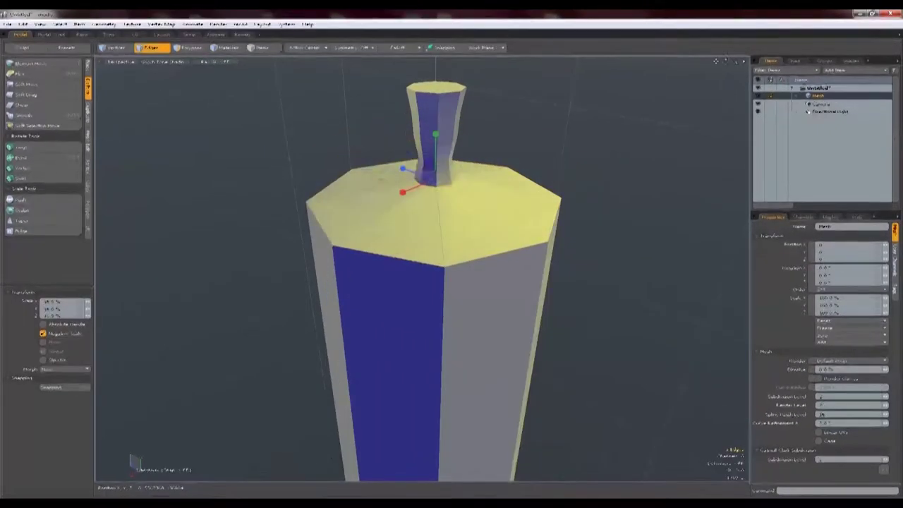
{"action": "key", "text": "r"}
{"action": "left_click_drag", "start_coordinate": [435, 201], "coordinate": [383, 200]}
{"action": "key", "text": "r"}
{"action": "left_click_drag", "start_coordinate": [435, 220], "coordinate": [383, 220]}
{"action": "left_click_drag", "start_coordinate": [480, 380], "coordinate": [458, 377], "text": "alt"}
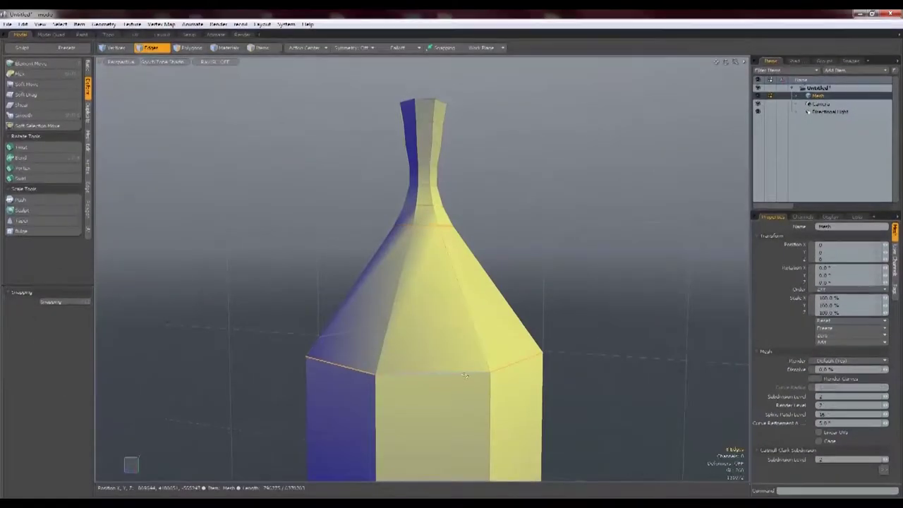
Step: Scale the two edge loops below the stem inward to taper the upper body
{"action": "left_click_drag", "start_coordinate": [411, 315], "coordinate": [390, 316]}
{"action": "left_click_drag", "start_coordinate": [461, 421], "coordinate": [456, 299], "text": "alt+shift"}
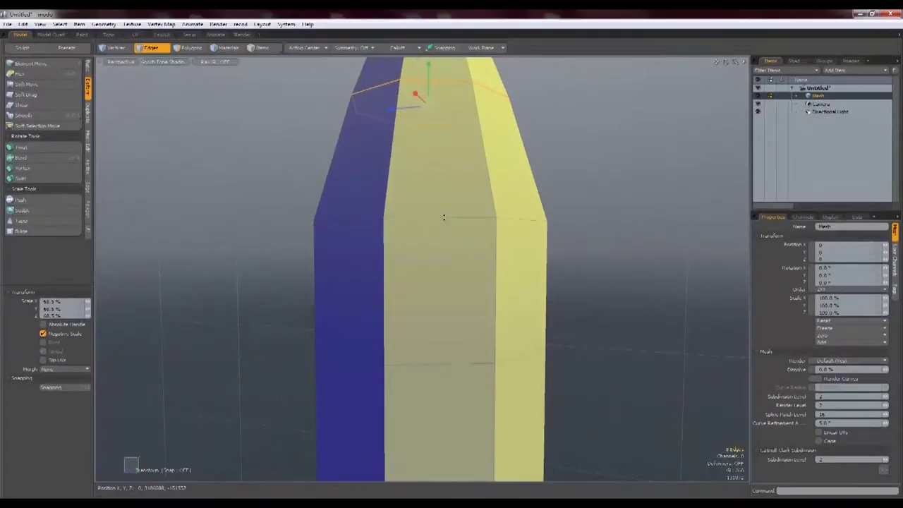
{"action": "key", "text": "r"}
{"action": "left_click_drag", "start_coordinate": [429, 222], "coordinate": [416, 221]}
Step: Scale the lower edge loops inward, most strongly just above the base, to taper the body to a thin tip
{"action": "left_click_drag", "start_coordinate": [454, 385], "coordinate": [412, 241], "text": "alt+shift"}
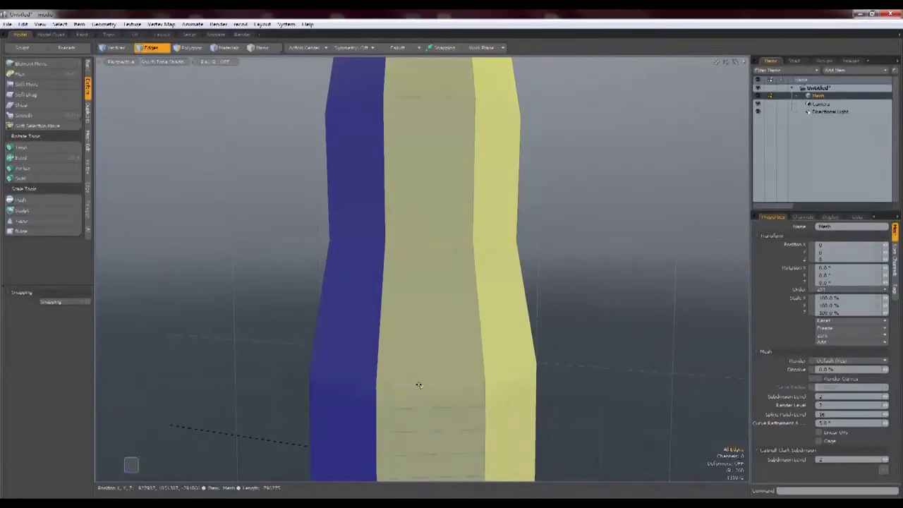
{"action": "left_click_drag", "start_coordinate": [426, 385], "coordinate": [386, 388]}
{"action": "key", "text": "space"}
{"action": "left_click_drag", "start_coordinate": [449, 430], "coordinate": [355, 336], "text": "alt+shift"}
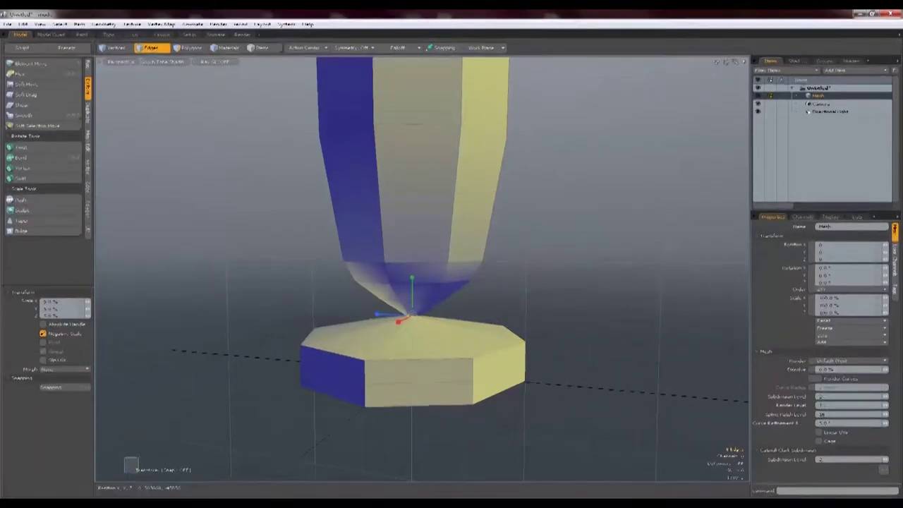
{"action": "key", "text": "r"}
{"action": "left_click_drag", "start_coordinate": [402, 362], "coordinate": [343, 362]}
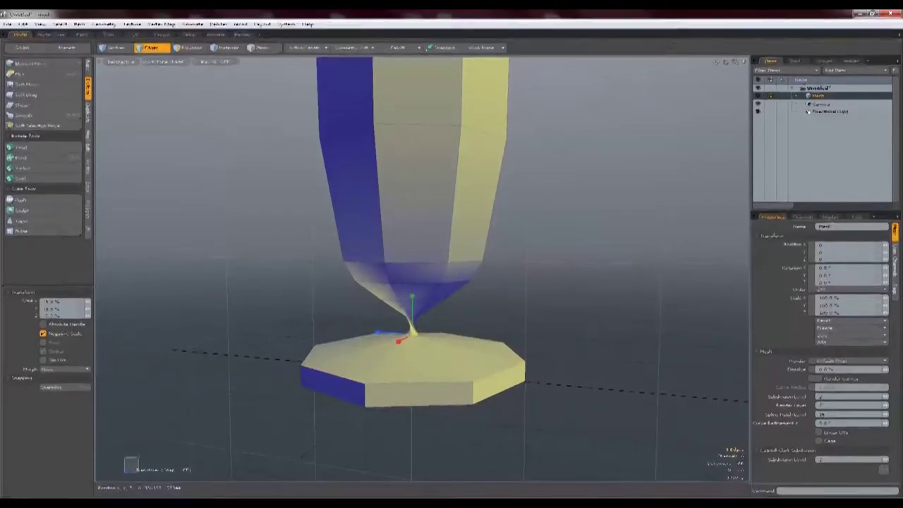
{"action": "key", "text": "space"}
Step: Delete the bottom cap and the side ring of polygons of the wide base
{"action": "key", "text": "space"}
{"action": "left_click_drag", "start_coordinate": [411, 395], "coordinate": [412, 369], "text": "alt"}
{"action": "left_click", "coordinate": [411, 369]}
{"action": "key", "text": "Delete"}
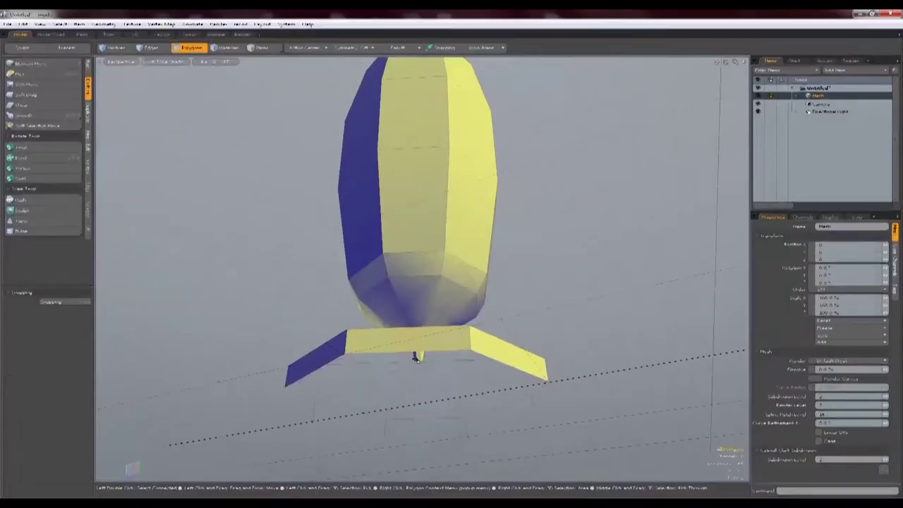
{"action": "left_click", "coordinate": [418, 343]}
{"action": "left_click", "coordinate": [485, 341], "text": "shift"}
{"action": "key", "text": "l"}
{"action": "key", "text": "Delete"}
Step: Delete the remaining flared ring of polygons around the lower tip
{"action": "left_click_drag", "start_coordinate": [480, 352], "coordinate": [466, 458], "text": "alt"}
{"action": "left_click", "coordinate": [415, 358]}
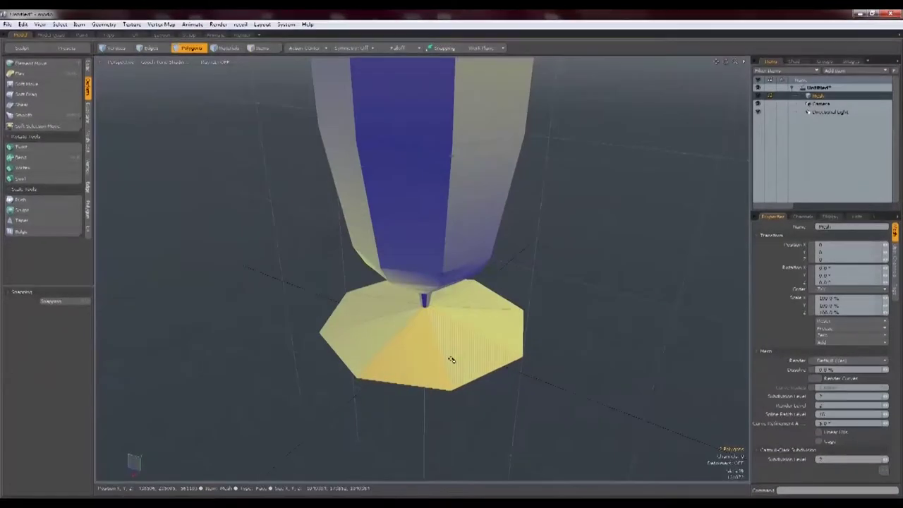
{"action": "left_click", "coordinate": [452, 359], "text": "shift"}
{"action": "key", "text": "l"}
{"action": "key", "text": "Delete"}
Step: Move the open edge loop at the lower tip upward to shorten the protruding tube
{"action": "left_click_drag", "start_coordinate": [453, 360], "coordinate": [439, 254], "text": "alt"}
{"action": "scroll", "coordinate": [409, 318], "scroll_direction": "up", "scroll_amount": 5}
{"action": "key", "text": "2"}
{"action": "double_click", "coordinate": [380, 366]}
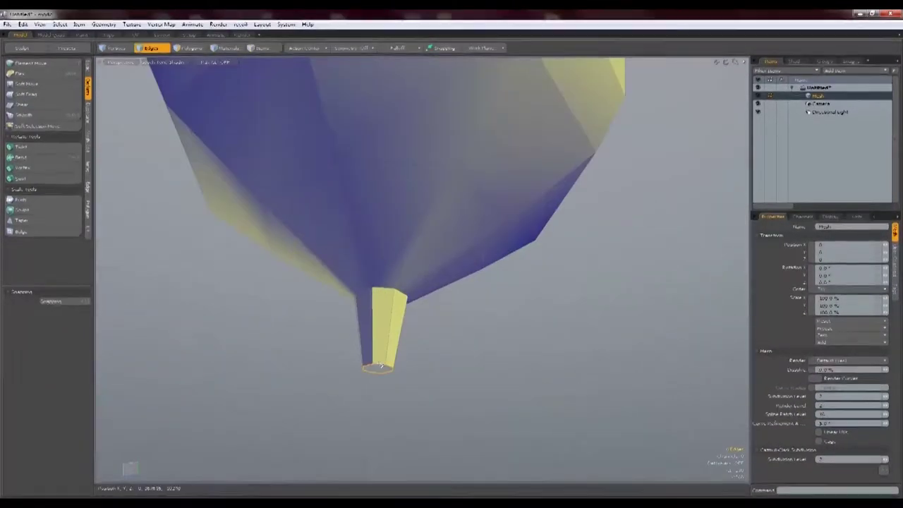
{"action": "left_click_drag", "start_coordinate": [381, 349], "coordinate": [381, 288]}
{"action": "key", "text": "space"}
{"action": "left_click", "coordinate": [468, 301]}
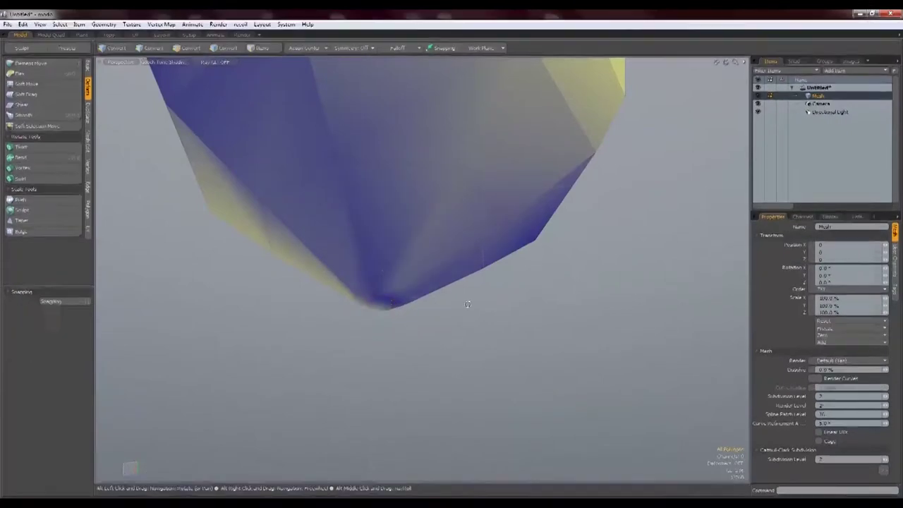
Step: Scale the whole mesh vertically into a longer, slimmer shape
{"action": "left_click_drag", "start_coordinate": [468, 301], "coordinate": [451, 381], "text": "alt"}
{"action": "scroll", "coordinate": [409, 344], "scroll_direction": "down", "scroll_amount": 6}
{"action": "key", "text": "3"}
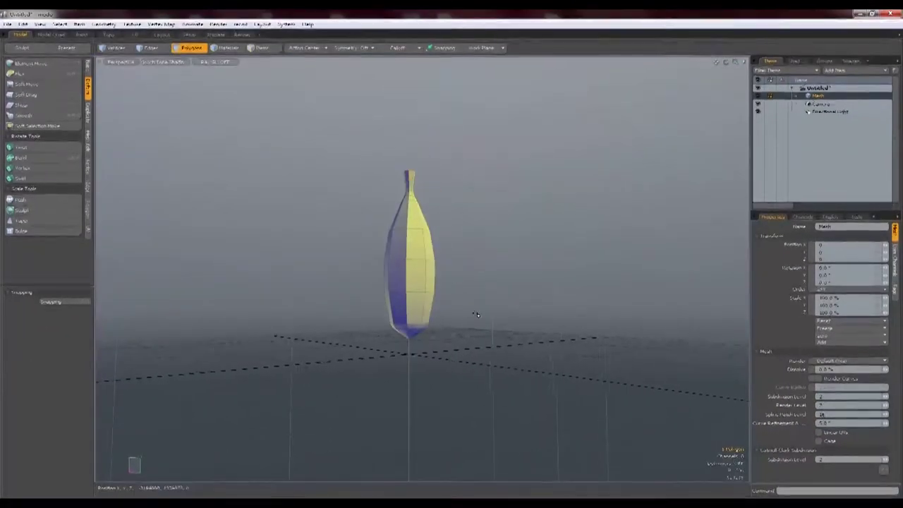
{"action": "key", "text": "r"}
{"action": "left_click_drag", "start_coordinate": [409, 216], "coordinate": [409, 141]}
{"action": "key", "text": "space"}
{"action": "left_click_drag", "start_coordinate": [430, 336], "coordinate": [342, 342], "text": "alt"}
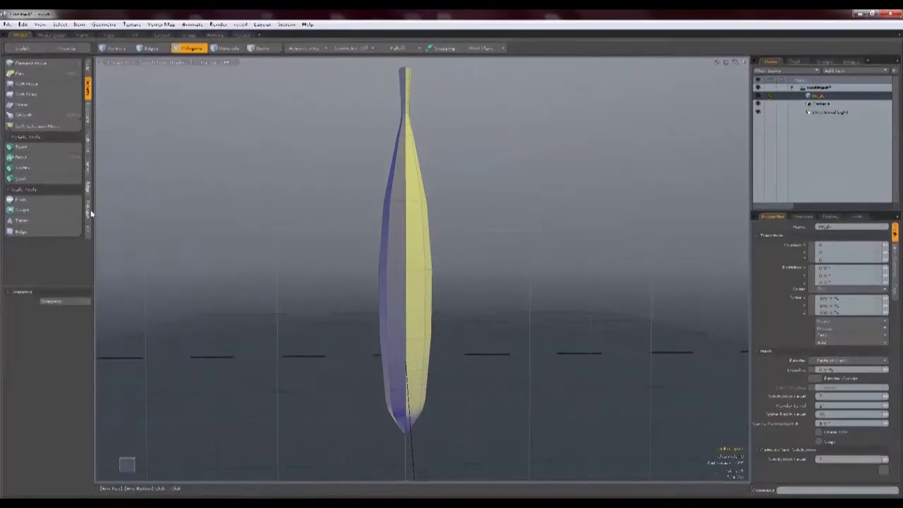
{"action": "left_click", "coordinate": [24, 75]}
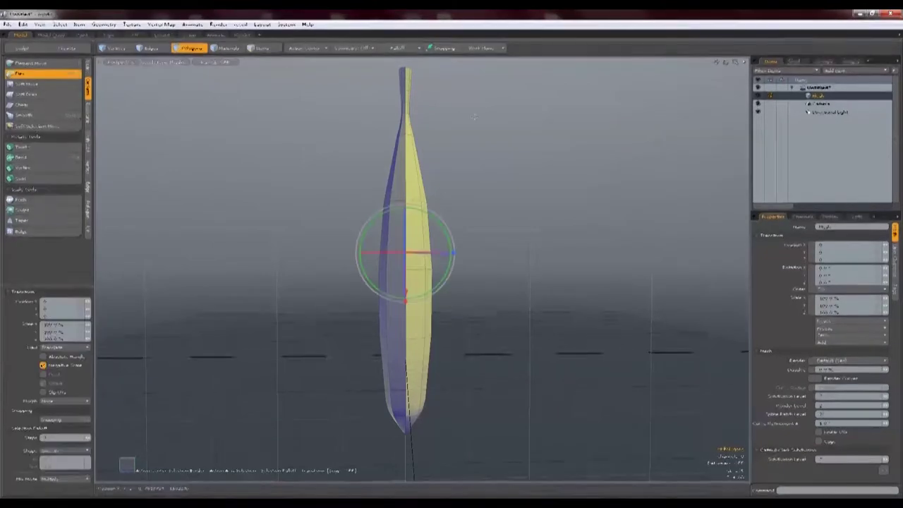
{"action": "left_click_drag", "start_coordinate": [405, 295], "coordinate": [423, 299]}
{"action": "key", "text": "ctrl+z"}
{"action": "left_click_drag", "start_coordinate": [430, 233], "coordinate": [466, 252], "text": "alt"}
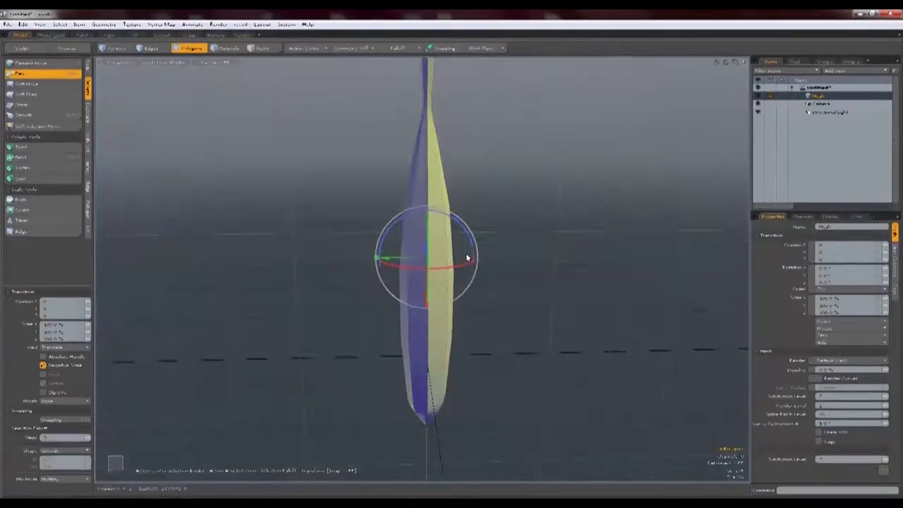
{"action": "key", "text": "space"}
Step: Bend the whole mesh about 147° from its stem end around the X axis into a banana curve
{"action": "left_click", "coordinate": [49, 158]}
{"action": "left_click_drag", "start_coordinate": [430, 134], "coordinate": [415, 272], "text": "alt+shift"}
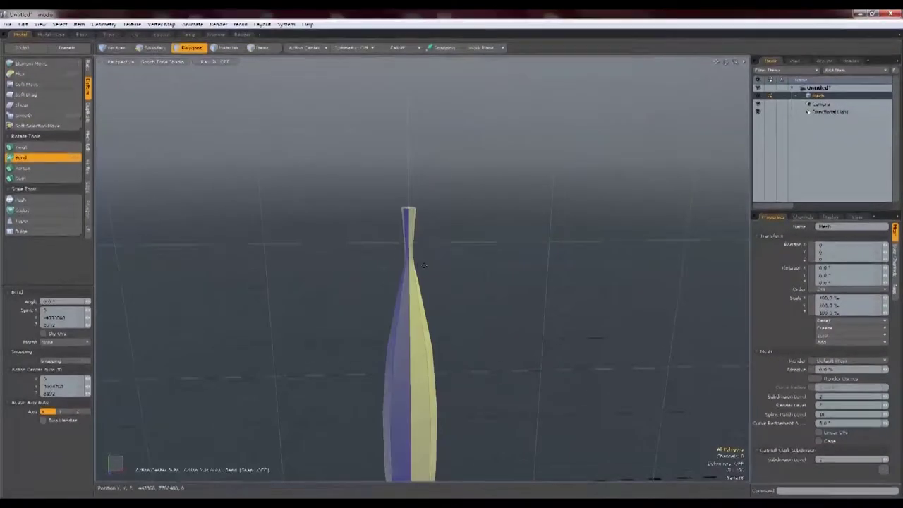
{"action": "key", "text": "KP_3"}
{"action": "left_click", "coordinate": [483, 184]}
{"action": "left_click_drag", "start_coordinate": [506, 375], "coordinate": [500, 143], "text": "alt"}
{"action": "left_click_drag", "start_coordinate": [476, 198], "coordinate": [485, 378]}
{"action": "left_click_drag", "start_coordinate": [518, 120], "coordinate": [455, 104]}
{"action": "left_click_drag", "start_coordinate": [498, 157], "coordinate": [268, 235], "text": "alt+shift"}
{"action": "left_click_drag", "start_coordinate": [464, 184], "coordinate": [367, 175], "text": "alt+shift"}
{"action": "key", "text": "ctrl+space"}
{"action": "left_click", "coordinate": [340, 182]}
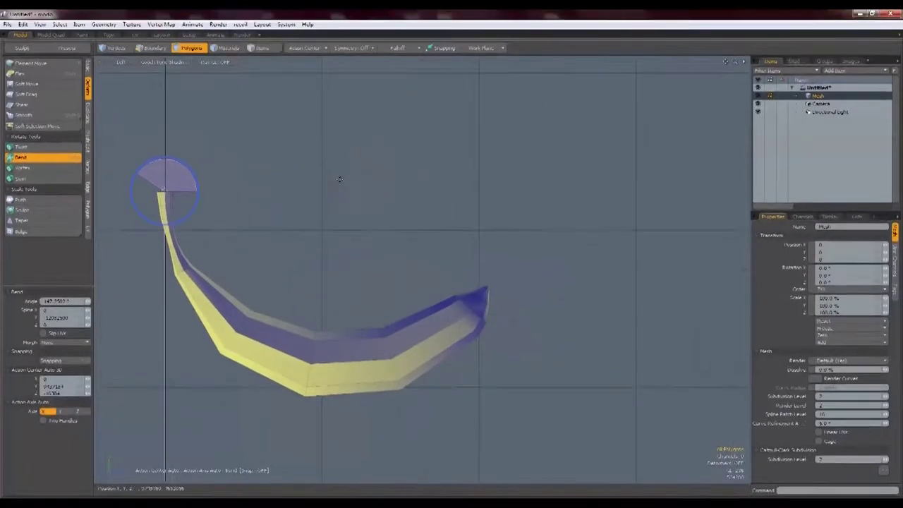
{"action": "key", "text": "ctrl+space"}
{"action": "left_click", "coordinate": [363, 165]}
{"action": "left_click_drag", "start_coordinate": [325, 211], "coordinate": [431, 220], "text": "alt"}
{"action": "key", "text": "space"}
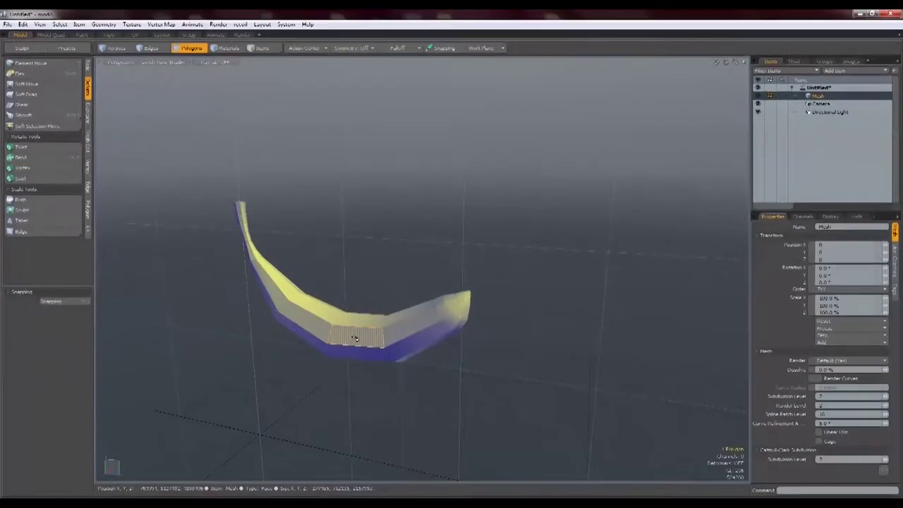
Step: Rotate the whole banana so it stands upright with the stem at the top
{"action": "double_click", "coordinate": [357, 334]}
{"action": "key", "text": "e"}
{"action": "key", "text": "ctrl+z"}
{"action": "left_click_drag", "start_coordinate": [369, 247], "coordinate": [409, 353]}
Step: Move the whole banana closer to the world origin
{"action": "key", "text": "ctrl+space"}
{"action": "left_click", "coordinate": [379, 348]}
{"action": "scroll", "coordinate": [500, 284], "scroll_direction": "down", "scroll_amount": 4}
{"action": "left_click_drag", "start_coordinate": [387, 323], "coordinate": [421, 263], "text": "alt+shift"}
{"action": "key", "text": "w"}
{"action": "left_click", "coordinate": [429, 274]}
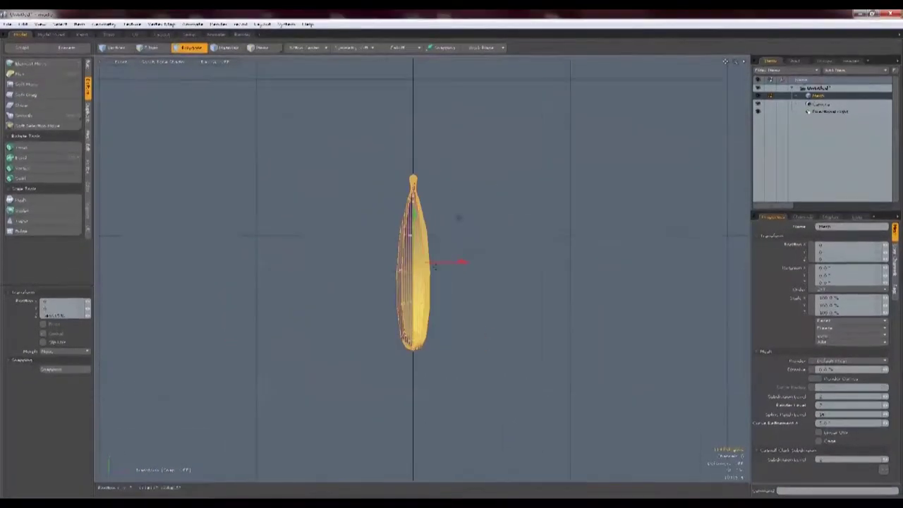
{"action": "key", "text": "ctrl+space"}
{"action": "left_click", "coordinate": [475, 272]}
Step: Loop-slice the polygon band around the banana's middle once at its centre and scale the new edge loop
{"action": "key", "text": "space"}
{"action": "left_click", "coordinate": [358, 299]}
{"action": "scroll", "coordinate": [358, 299], "scroll_direction": "up", "scroll_amount": 4}
{"action": "mouse_move", "coordinate": [358, 299]}
{"action": "left_mouse_down", "text": "alt"}
{"action": "mouse_move", "coordinate": [439, 302]}
{"action": "mouse_move", "coordinate": [322, 317]}
{"action": "mouse_move", "coordinate": [373, 290]}
{"action": "left_mouse_up", "text": "alt"}
{"action": "left_click", "coordinate": [374, 290]}
{"action": "key", "text": "l"}
{"action": "key", "text": "alt+c"}
{"action": "left_click", "coordinate": [376, 273]}
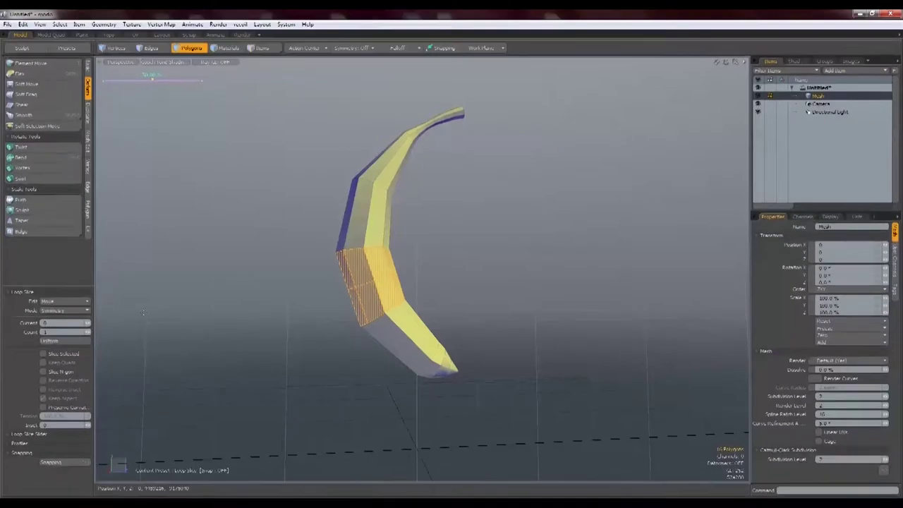
{"action": "key", "text": "1"}
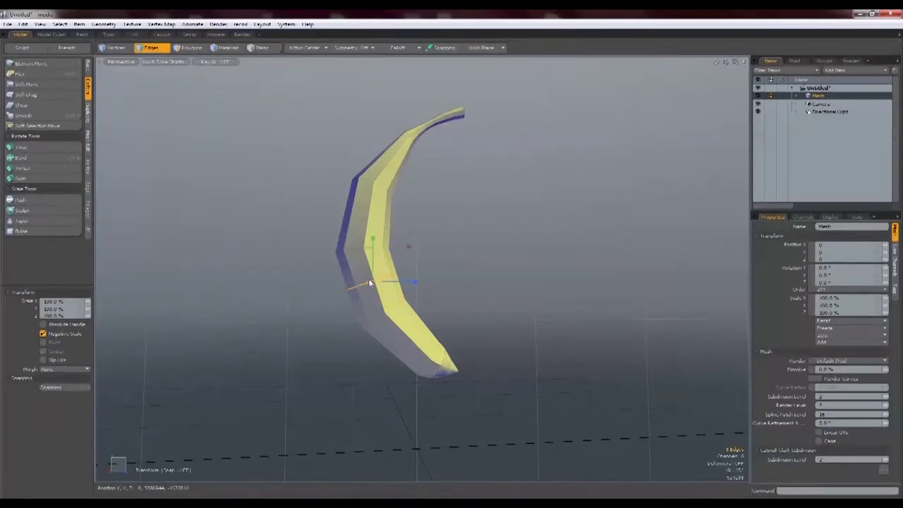
{"action": "key", "text": "space"}
{"action": "left_click_drag", "start_coordinate": [411, 326], "coordinate": [405, 328], "text": "alt"}
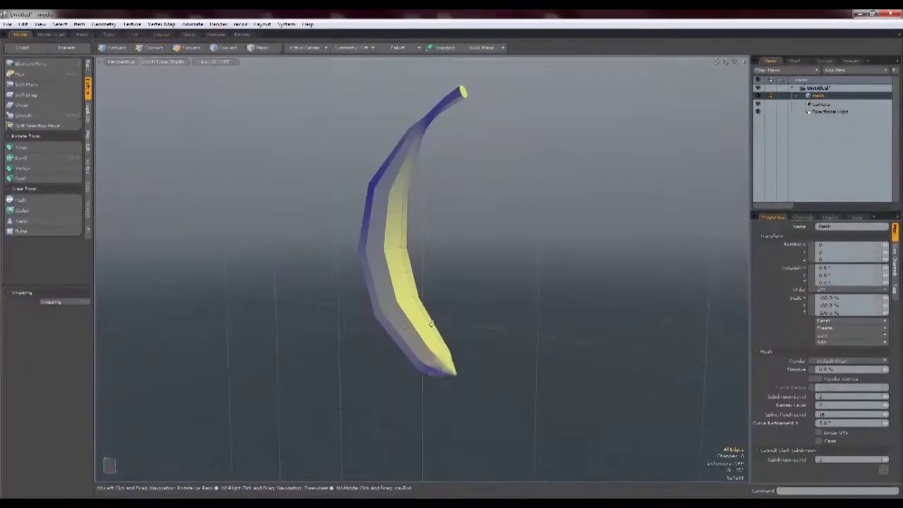
{"action": "key", "text": "space"}
{"action": "key", "text": "space"}
{"action": "key", "text": "space"}
{"action": "key", "text": "space"}
{"action": "key", "text": "space"}
{"action": "key", "text": "space"}
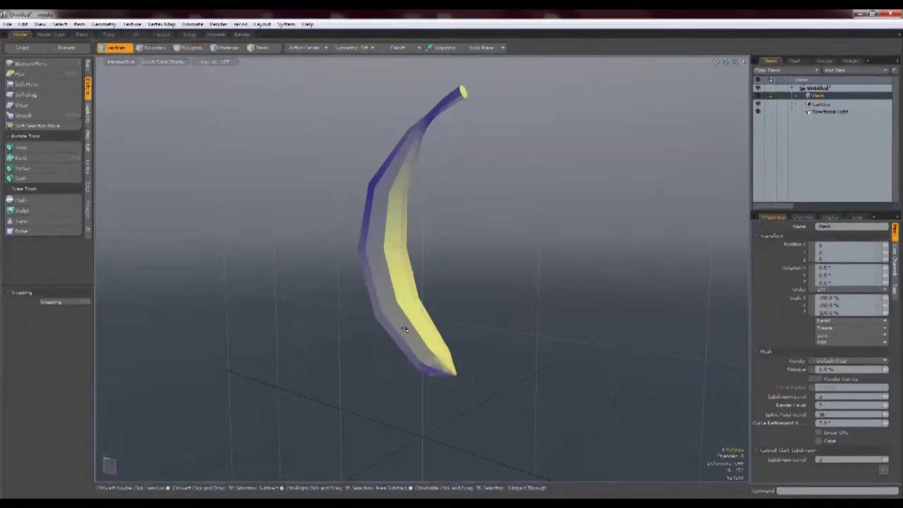
{"action": "key", "text": "3"}
{"action": "left_click_drag", "start_coordinate": [492, 308], "coordinate": [456, 258], "text": "alt"}
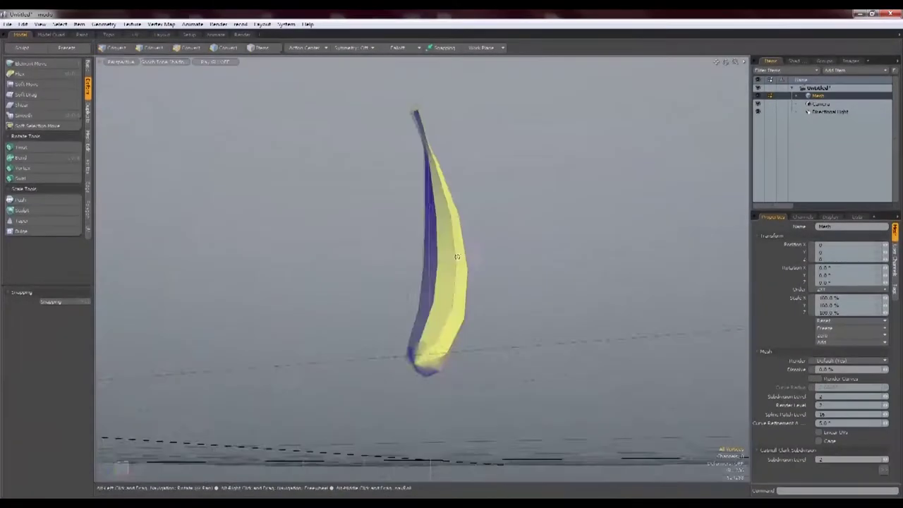
Step: Select the whole banana mesh and scale it thicker across its width and depth, keeping its height
{"action": "scroll", "coordinate": [414, 384], "scroll_direction": "up", "scroll_amount": 5}
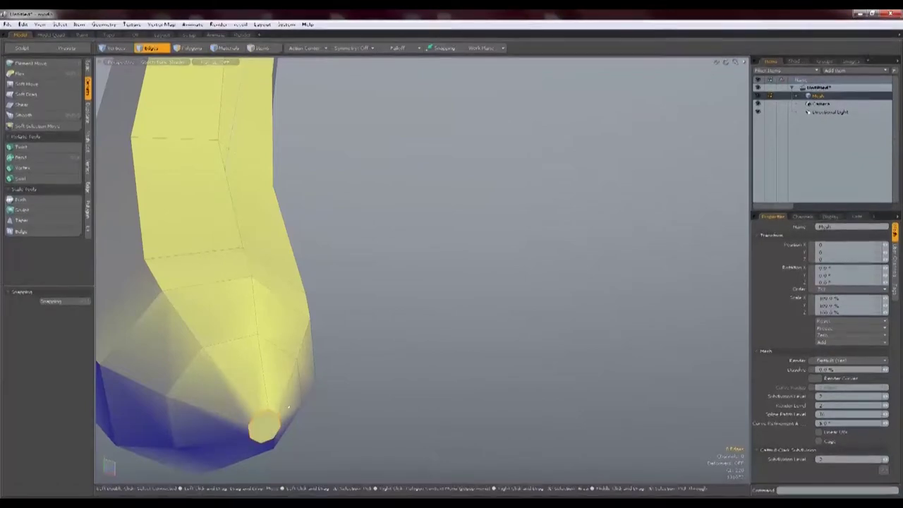
{"action": "scroll", "coordinate": [289, 407], "scroll_direction": "down", "scroll_amount": 5}
{"action": "left_click_drag", "start_coordinate": [289, 407], "coordinate": [321, 451], "text": "alt"}
{"action": "key", "text": "3"}
{"action": "double_click", "coordinate": [324, 257]}
{"action": "key", "text": "r"}
{"action": "left_click_drag", "start_coordinate": [351, 156], "coordinate": [339, 156]}
{"action": "left_click_drag", "start_coordinate": [395, 236], "coordinate": [431, 226], "text": "alt"}
{"action": "left_click_drag", "start_coordinate": [371, 210], "coordinate": [356, 210]}
{"action": "left_click_drag", "start_coordinate": [437, 229], "coordinate": [451, 310], "text": "alt"}
{"action": "left_click_drag", "start_coordinate": [313, 301], "coordinate": [345, 311]}
{"action": "left_click_drag", "start_coordinate": [284, 232], "coordinate": [301, 208]}
{"action": "left_click_drag", "start_coordinate": [353, 218], "coordinate": [506, 335], "text": "alt"}
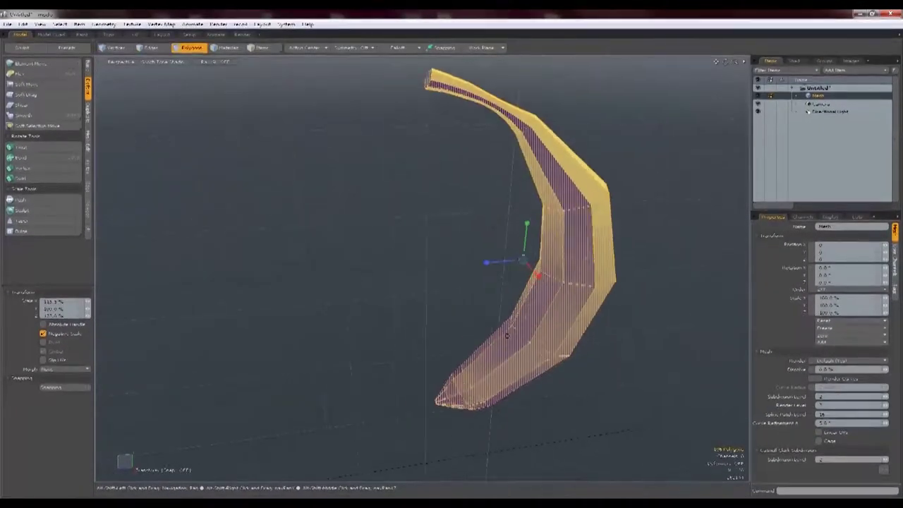
{"action": "left_click_drag", "start_coordinate": [423, 384], "coordinate": [487, 430], "text": "alt"}
{"action": "key", "text": "space"}
Step: Scale down the edge loop at the end of the banana's stem
{"action": "left_click", "coordinate": [389, 214]}
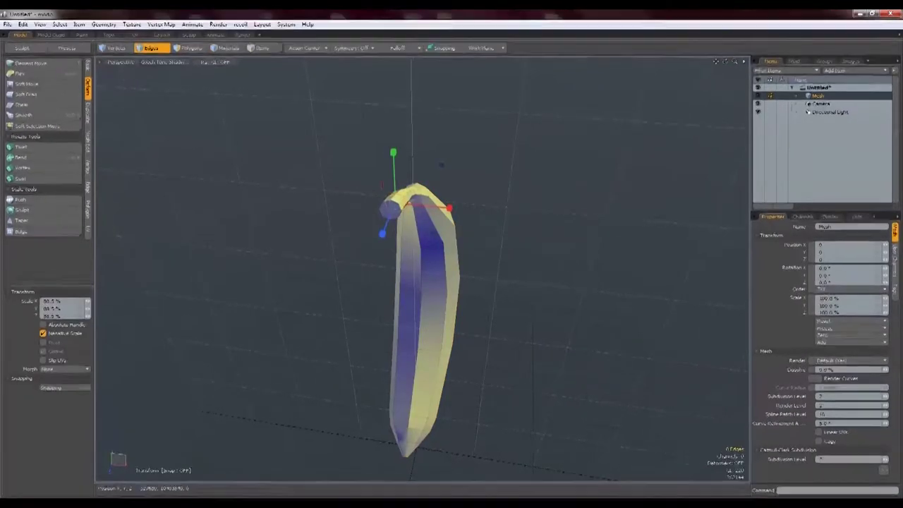
{"action": "scroll", "coordinate": [317, 256], "scroll_direction": "up", "scroll_amount": 3}
{"action": "left_click_drag", "start_coordinate": [316, 256], "coordinate": [385, 209], "text": "alt"}
{"action": "key", "text": "space"}
Step: Examine the banana's stem end and overall shape from several angles
{"action": "key", "text": "space"}
{"action": "double_click", "coordinate": [291, 135]}
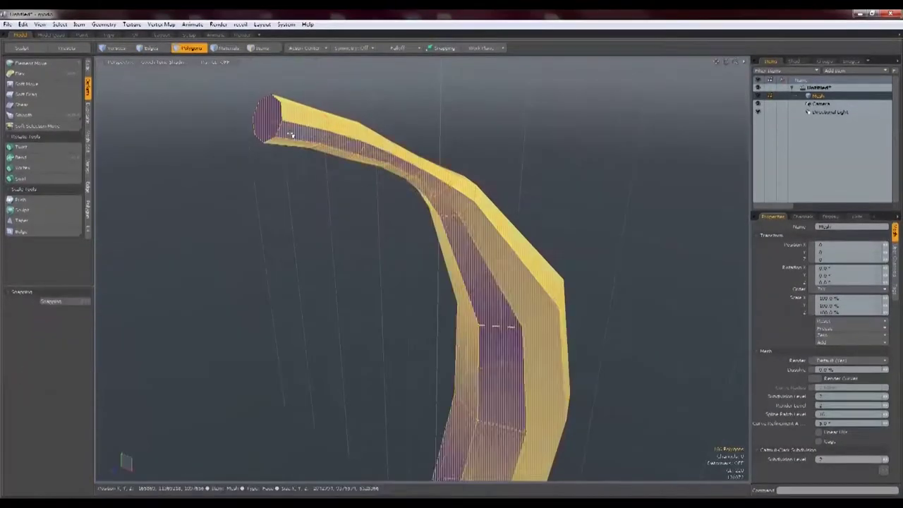
{"action": "mouse_move", "coordinate": [291, 135]}
{"action": "left_mouse_down"}
{"action": "mouse_move", "coordinate": [296, 119]}
{"action": "mouse_move", "coordinate": [296, 165]}
{"action": "mouse_move", "coordinate": [540, 123]}
{"action": "mouse_move", "coordinate": [541, 157]}
{"action": "left_mouse_up"}
{"action": "key", "text": "space"}
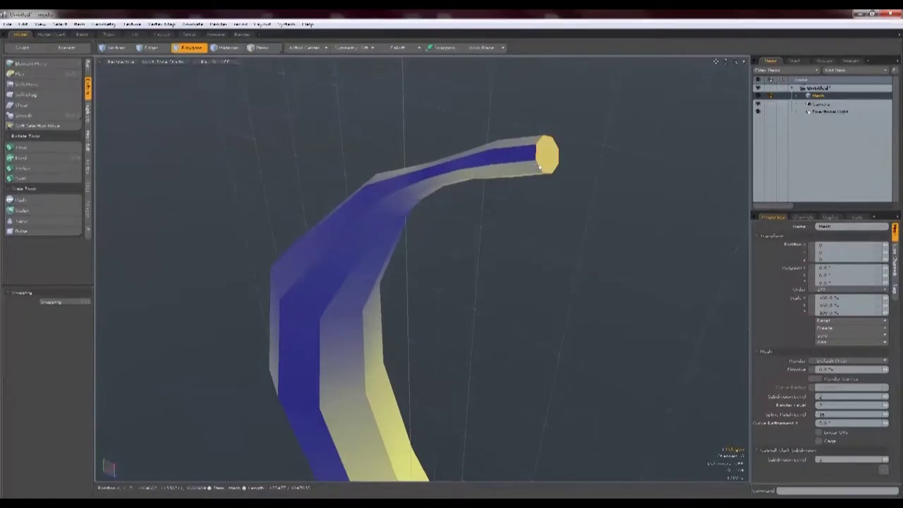
{"action": "left_click_drag", "start_coordinate": [552, 233], "coordinate": [430, 401], "text": "alt"}
{"action": "scroll", "coordinate": [437, 272], "scroll_direction": "down", "scroll_amount": 10}
{"action": "scroll", "coordinate": [436, 271], "scroll_direction": "up", "scroll_amount": 9}
{"action": "scroll", "coordinate": [436, 271], "scroll_direction": "down", "scroll_amount": 4}
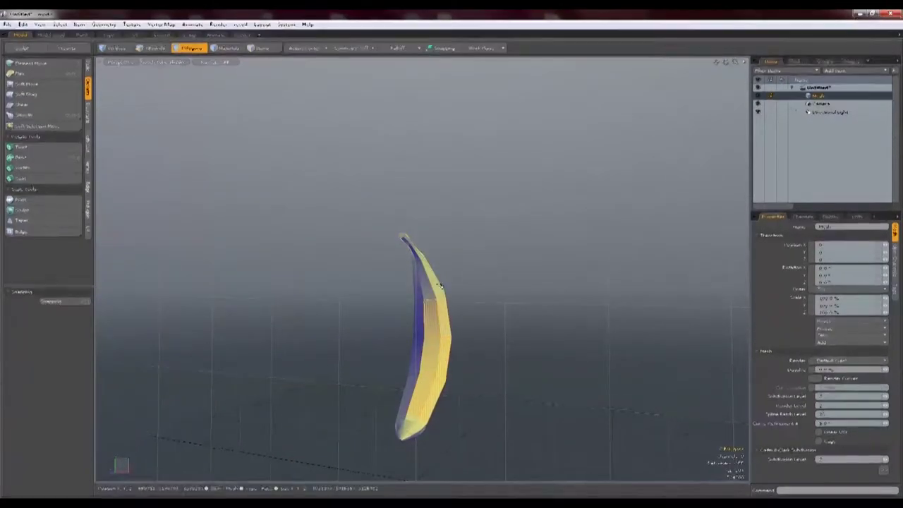
Step: Select the strip of polygons running down one side of the banana and cut it from the mesh
{"action": "scroll", "coordinate": [425, 281], "scroll_direction": "up", "scroll_amount": 5}
{"action": "left_click", "coordinate": [377, 241], "text": "shift"}
{"action": "mouse_move", "coordinate": [385, 244]}
{"action": "left_mouse_down", "text": "alt"}
{"action": "mouse_move", "coordinate": [466, 258]}
{"action": "mouse_move", "coordinate": [390, 237]}
{"action": "mouse_move", "coordinate": [438, 274]}
{"action": "mouse_move", "coordinate": [465, 281]}
{"action": "mouse_move", "coordinate": [561, 284]}
{"action": "mouse_move", "coordinate": [566, 265]}
{"action": "mouse_move", "coordinate": [633, 261]}
{"action": "mouse_move", "coordinate": [436, 248]}
{"action": "mouse_move", "coordinate": [395, 275]}
{"action": "left_mouse_up", "text": "alt"}
{"action": "left_click", "coordinate": [447, 294], "text": "shift"}
{"action": "mouse_move", "coordinate": [452, 296]}
{"action": "left_mouse_down", "text": "alt"}
{"action": "mouse_move", "coordinate": [459, 165]}
{"action": "mouse_move", "coordinate": [492, 311]}
{"action": "mouse_move", "coordinate": [462, 374]}
{"action": "left_mouse_up", "text": "alt"}
{"action": "mouse_move", "coordinate": [385, 427]}
{"action": "left_mouse_down", "text": "alt+shift"}
{"action": "mouse_move", "coordinate": [430, 302]}
{"action": "mouse_move", "coordinate": [377, 375]}
{"action": "mouse_move", "coordinate": [494, 367]}
{"action": "left_mouse_up", "text": "alt+shift"}
{"action": "left_click_drag", "start_coordinate": [493, 367], "coordinate": [504, 306], "text": "alt+shift"}
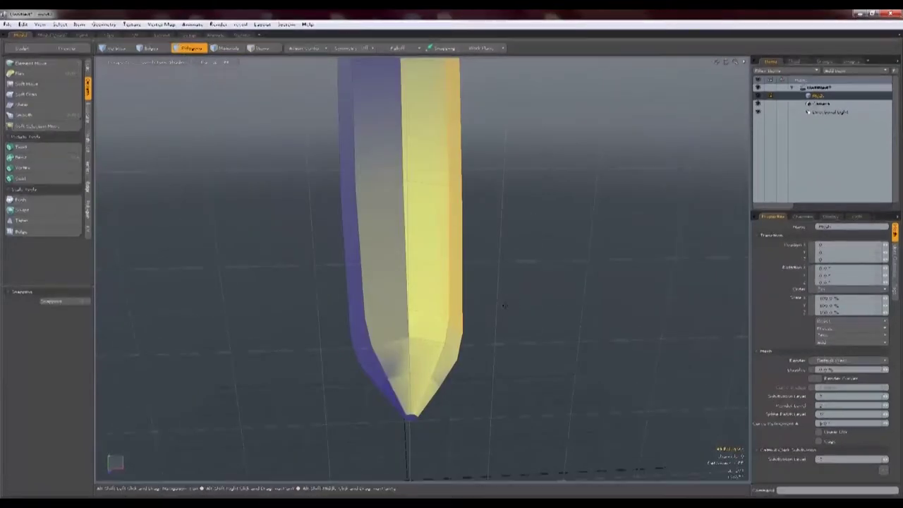
{"action": "left_click_drag", "start_coordinate": [447, 324], "coordinate": [308, 322], "text": "alt+shift"}
{"action": "key", "text": "Delete"}
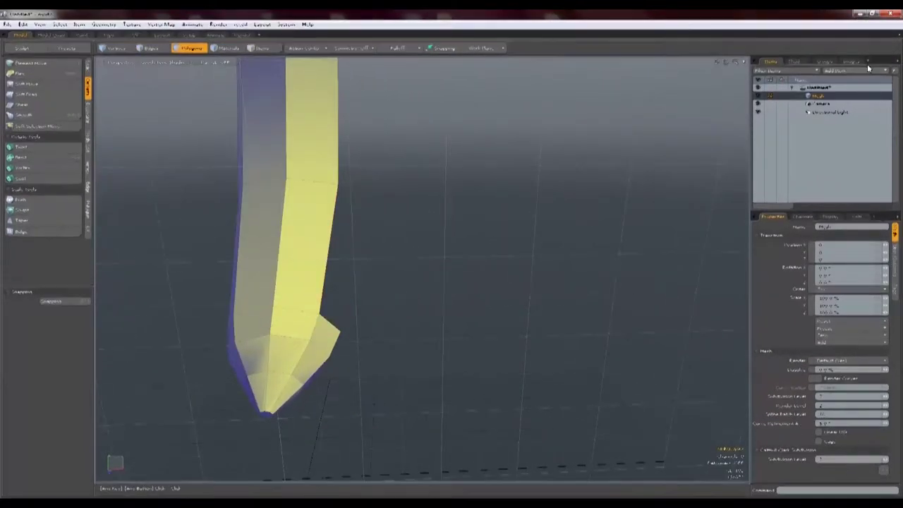
Step: Paste the cut side strip into a new mesh item and return to the original mesh
{"action": "left_click", "coordinate": [854, 71]}
{"action": "left_click", "coordinate": [847, 88]}
{"action": "key", "text": "ctrl+v"}
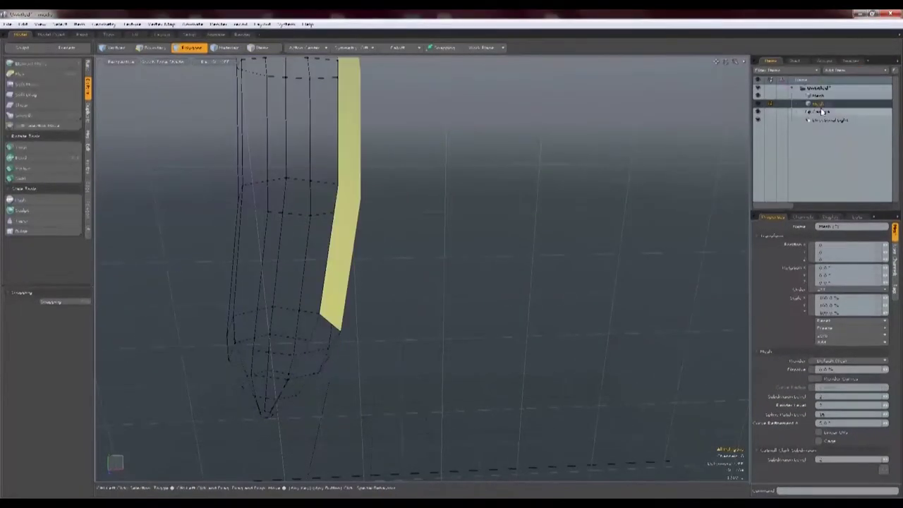
{"action": "left_click", "coordinate": [818, 96]}
Step: Cut the two-polygon-wide strip on the banana's inner side and paste it into another new mesh item
{"action": "mouse_move", "coordinate": [274, 248]}
{"action": "left_mouse_down"}
{"action": "mouse_move", "coordinate": [306, 151]}
{"action": "mouse_move", "coordinate": [392, 452]}
{"action": "left_mouse_up"}
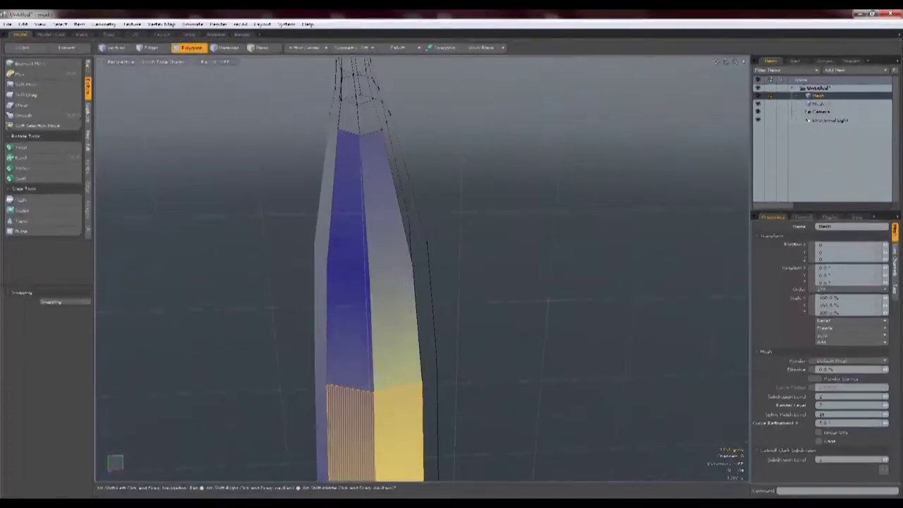
{"action": "left_click_drag", "start_coordinate": [350, 332], "coordinate": [376, 238], "text": "shift"}
{"action": "key", "text": "ctrl+x"}
{"action": "left_click", "coordinate": [856, 70]}
{"action": "left_click", "coordinate": [857, 83]}
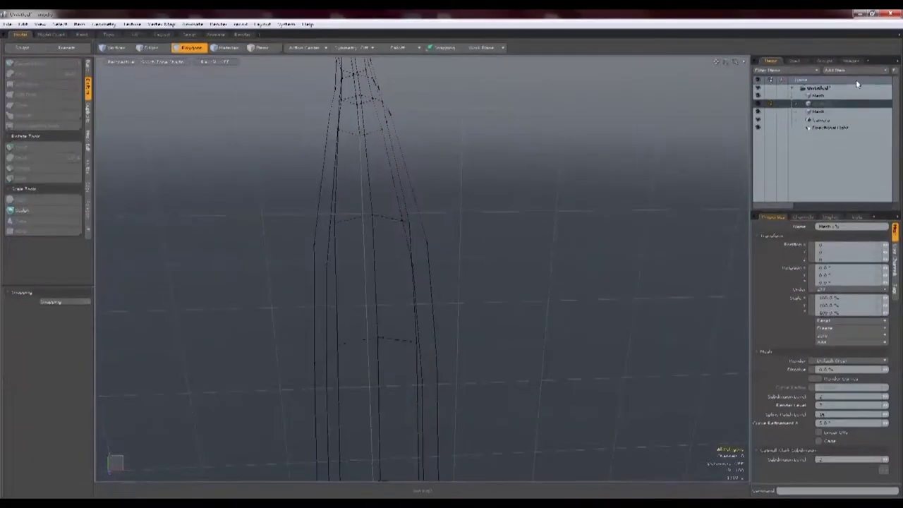
{"action": "key", "text": "ctrl+v"}
{"action": "left_click", "coordinate": [818, 96]}
Step: Select the adjacent two-polygon-wide strip from the lower end up to the stem and cut it from the mesh
{"action": "left_click_drag", "start_coordinate": [486, 227], "coordinate": [564, 395], "text": "alt"}
{"action": "left_click_drag", "start_coordinate": [564, 395], "coordinate": [505, 284], "text": "alt+shift"}
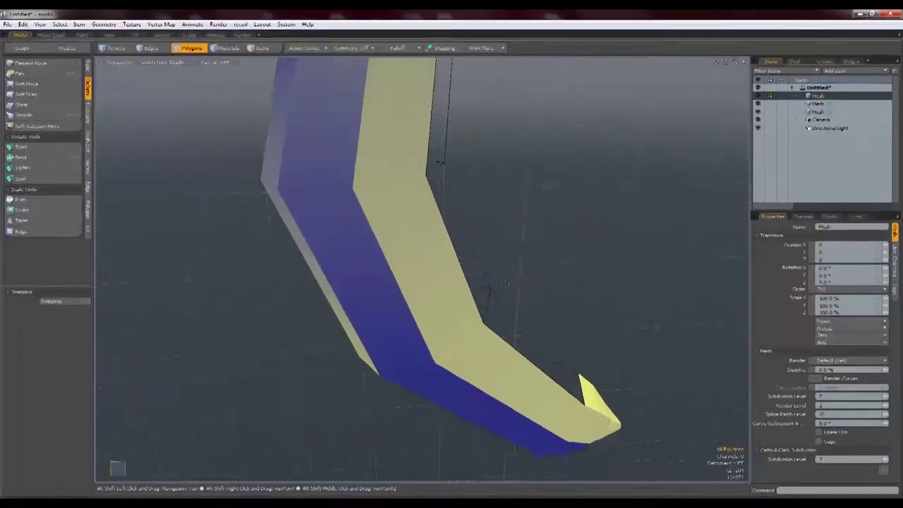
{"action": "mouse_move", "coordinate": [505, 377]}
{"action": "left_mouse_down"}
{"action": "mouse_move", "coordinate": [403, 334]}
{"action": "mouse_move", "coordinate": [416, 275]}
{"action": "left_mouse_up"}
{"action": "left_click_drag", "start_coordinate": [409, 169], "coordinate": [449, 428], "text": "alt+shift"}
{"action": "left_click_drag", "start_coordinate": [438, 313], "coordinate": [536, 127], "text": "shift"}
{"action": "mouse_move", "coordinate": [575, 124]}
{"action": "left_mouse_down", "text": "alt+shift"}
{"action": "mouse_move", "coordinate": [489, 265]}
{"action": "mouse_move", "coordinate": [477, 309]}
{"action": "left_mouse_up", "text": "alt+shift"}
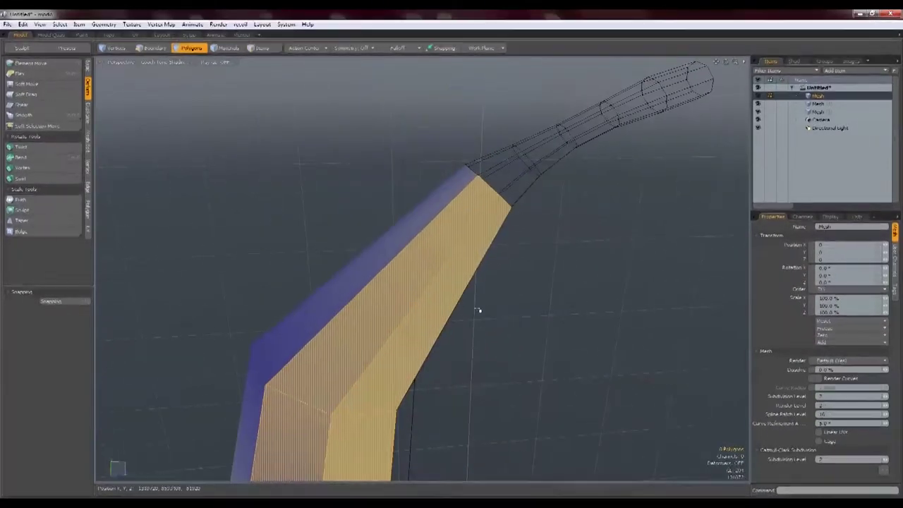
{"action": "key", "text": "ctrl+x"}
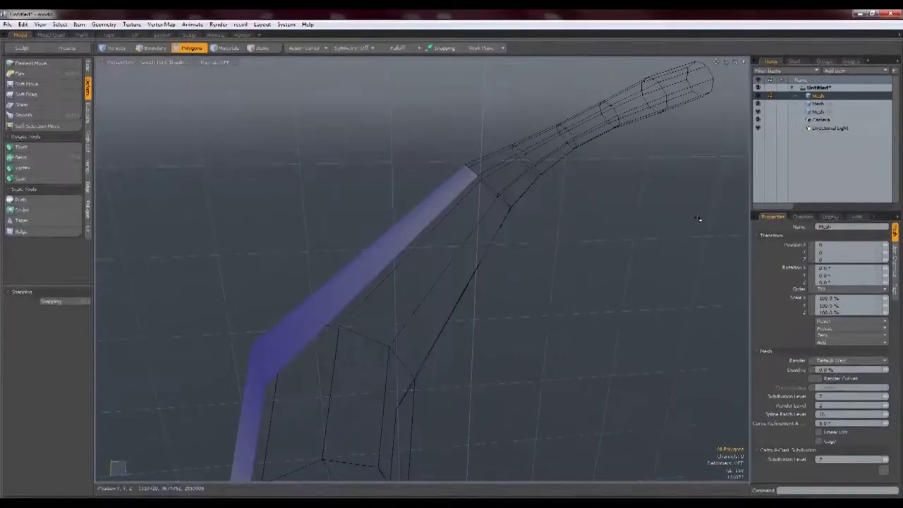
Step: Paste the adjacent strip into a third new mesh item and reselect the original mesh
{"action": "left_click", "coordinate": [836, 72]}
{"action": "left_click", "coordinate": [835, 80]}
{"action": "key", "text": "ctrl+v"}
{"action": "left_click", "coordinate": [818, 96]}
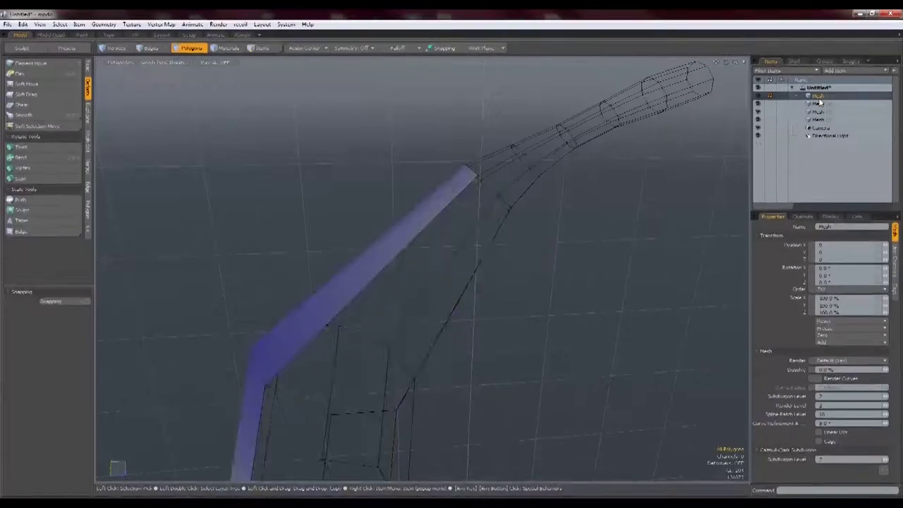
Step: Select the remaining strip of polygons along the banana's outer curve
{"action": "left_click_drag", "start_coordinate": [451, 282], "coordinate": [550, 298], "text": "alt"}
{"action": "left_click_drag", "start_coordinate": [509, 204], "coordinate": [515, 380]}
{"action": "mouse_move", "coordinate": [514, 395]}
{"action": "left_mouse_down", "text": "alt+shift"}
{"action": "mouse_move", "coordinate": [494, 240]}
{"action": "mouse_move", "coordinate": [529, 262]}
{"action": "mouse_move", "coordinate": [526, 205]}
{"action": "left_mouse_up", "text": "alt+shift"}
{"action": "left_click", "coordinate": [462, 394], "text": "shift"}
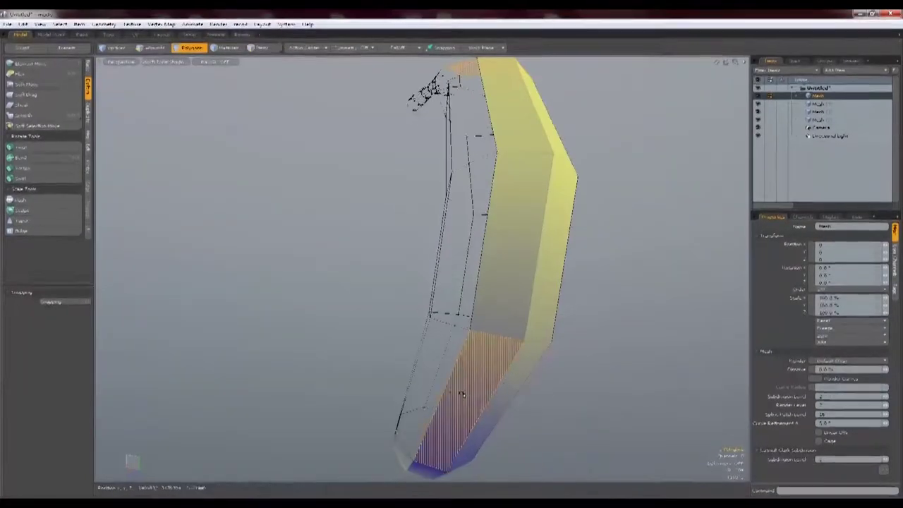
{"action": "mouse_move", "coordinate": [462, 393]}
{"action": "left_mouse_down", "text": "shift"}
{"action": "mouse_move", "coordinate": [511, 233]}
{"action": "mouse_move", "coordinate": [528, 212]}
{"action": "mouse_move", "coordinate": [479, 318]}
{"action": "left_mouse_up", "text": "shift"}
{"action": "mouse_move", "coordinate": [473, 395]}
{"action": "left_mouse_down", "text": "shift"}
{"action": "mouse_move", "coordinate": [467, 243]}
{"action": "mouse_move", "coordinate": [643, 221]}
{"action": "left_mouse_up", "text": "shift"}
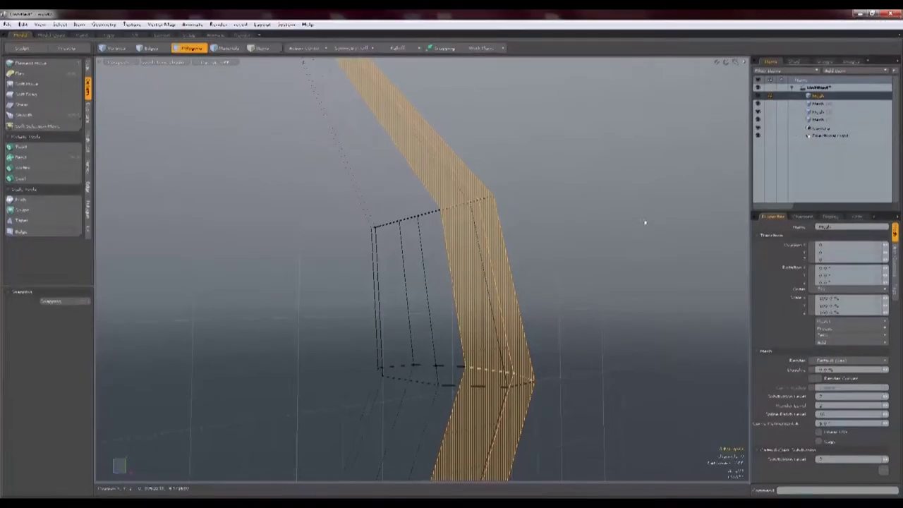
Step: Undo the separation of the peel strips back to the single banana mesh
{"action": "key", "text": "ctrl+z"}
{"action": "key", "text": "ctrl+z"}
{"action": "key", "text": "ctrl+z"}
{"action": "key", "text": "ctrl+z"}
{"action": "key", "text": "ctrl+z"}
{"action": "key", "text": "ctrl+z"}
{"action": "key", "text": "ctrl+z"}
{"action": "key", "text": "ctrl+z"}
{"action": "key", "text": "ctrl+z"}
{"action": "key", "text": "ctrl+z"}
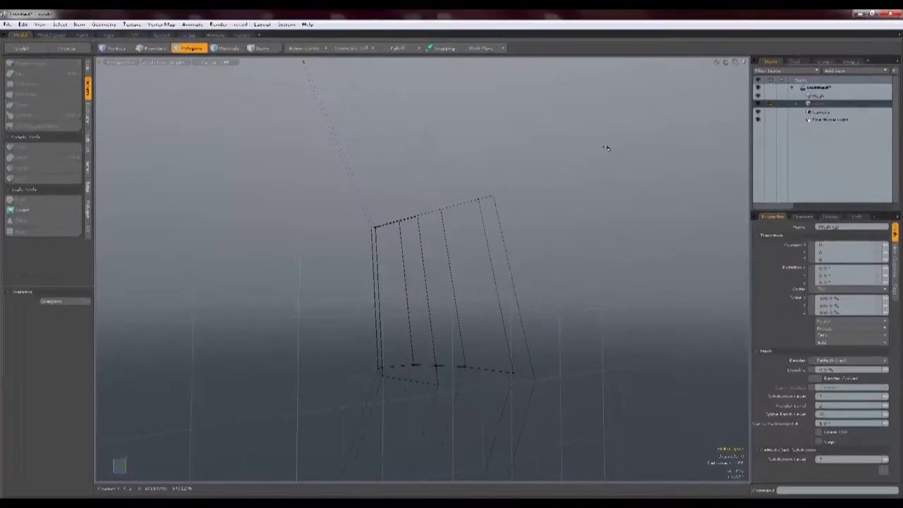
{"action": "key", "text": "ctrl+z"}
{"action": "key", "text": "ctrl+z"}
{"action": "key", "text": "ctrl+z"}
Step: Duplicate the whole banana into a new mesh item, keeping the original mesh in place
{"action": "left_click_drag", "start_coordinate": [510, 155], "coordinate": [381, 303], "text": "alt"}
{"action": "double_click", "coordinate": [382, 303]}
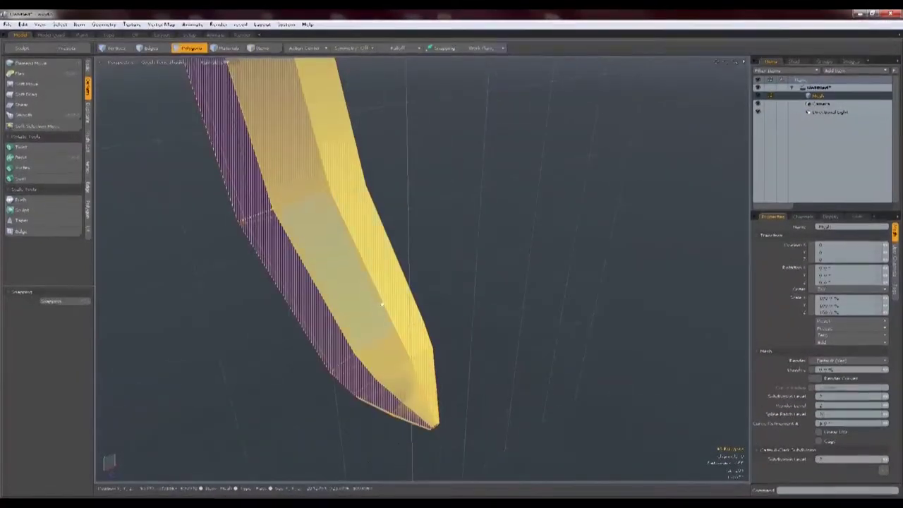
{"action": "key", "text": "ctrl+x"}
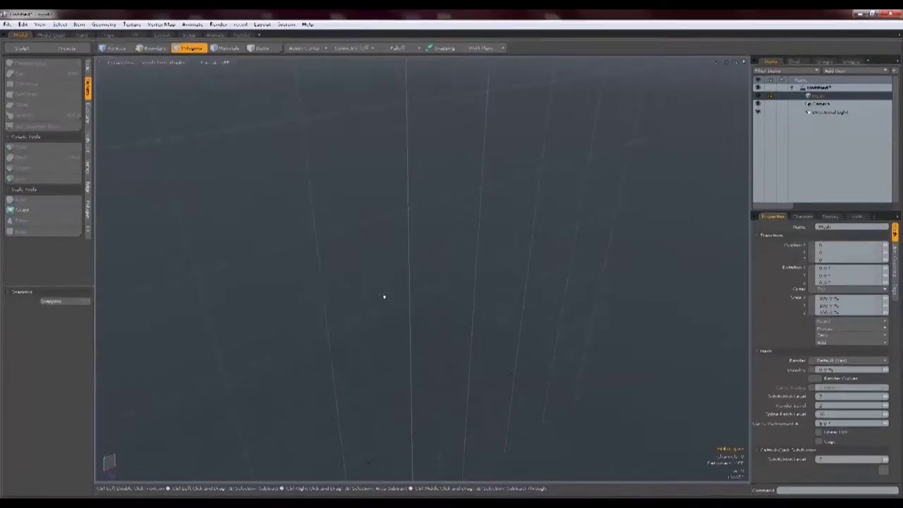
{"action": "key", "text": "ctrl+z"}
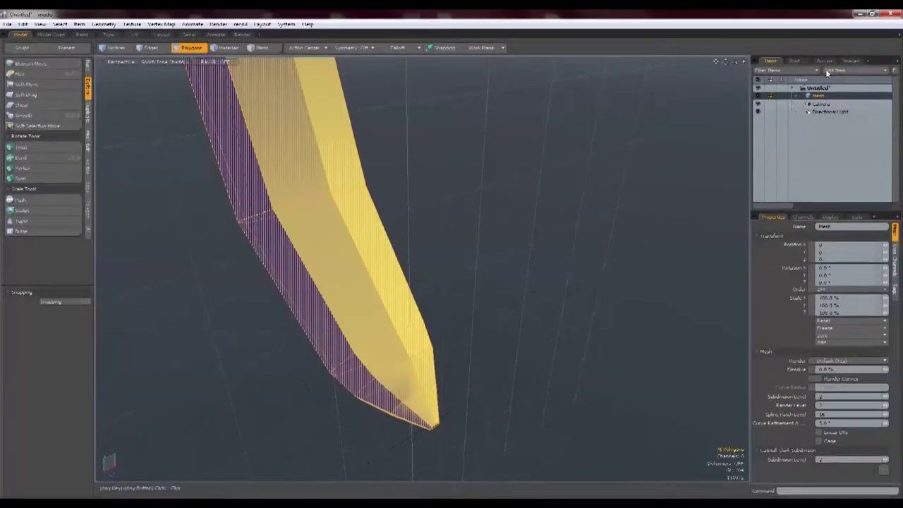
{"action": "left_click", "coordinate": [827, 73]}
{"action": "left_click", "coordinate": [828, 80]}
{"action": "key", "text": "ctrl+v"}
Step: Scale the duplicate mesh down slightly so it sits inside the original banana
{"action": "double_click", "coordinate": [354, 258]}
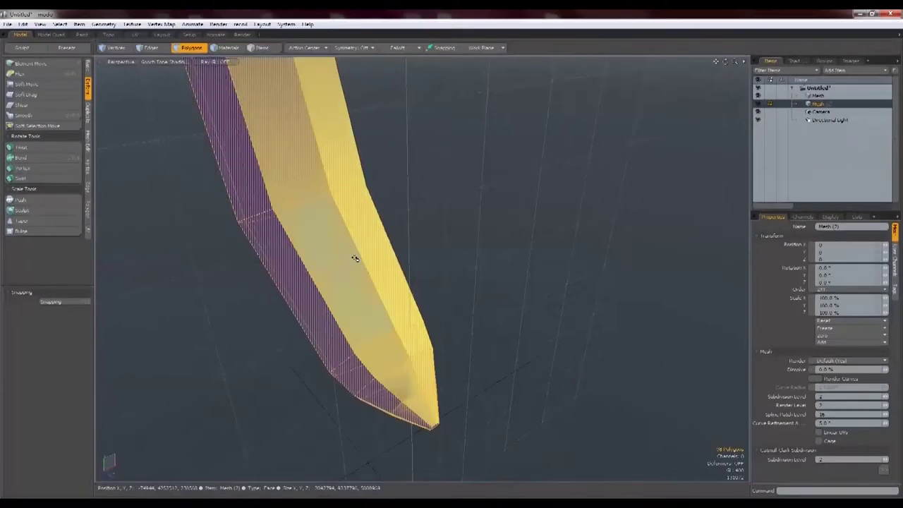
{"action": "key", "text": "r"}
{"action": "left_click_drag", "start_coordinate": [354, 258], "coordinate": [490, 335], "text": "alt+shift"}
{"action": "key", "text": "ctrl+z"}
{"action": "left_click_drag", "start_coordinate": [490, 335], "coordinate": [628, 502], "text": "alt+shift"}
Step: Remove the stem from the inner mesh and scale the edge loop below its narrow top to 134%
{"action": "left_click", "coordinate": [155, 59]}
{"action": "left_click", "coordinate": [374, 174]}
{"action": "left_click", "coordinate": [382, 168], "text": "shift"}
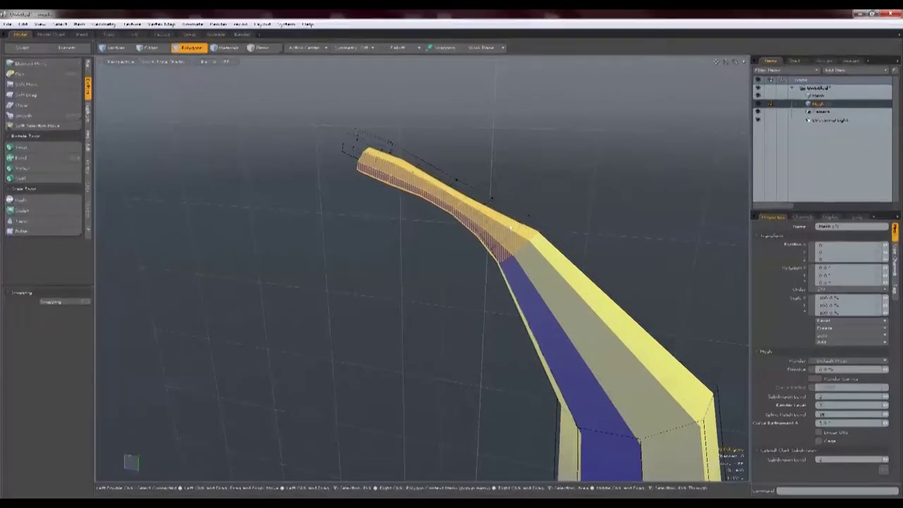
{"action": "mouse_move", "coordinate": [510, 227]}
{"action": "left_mouse_down", "text": "alt"}
{"action": "mouse_move", "coordinate": [441, 233]}
{"action": "mouse_move", "coordinate": [494, 235]}
{"action": "left_mouse_up", "text": "alt"}
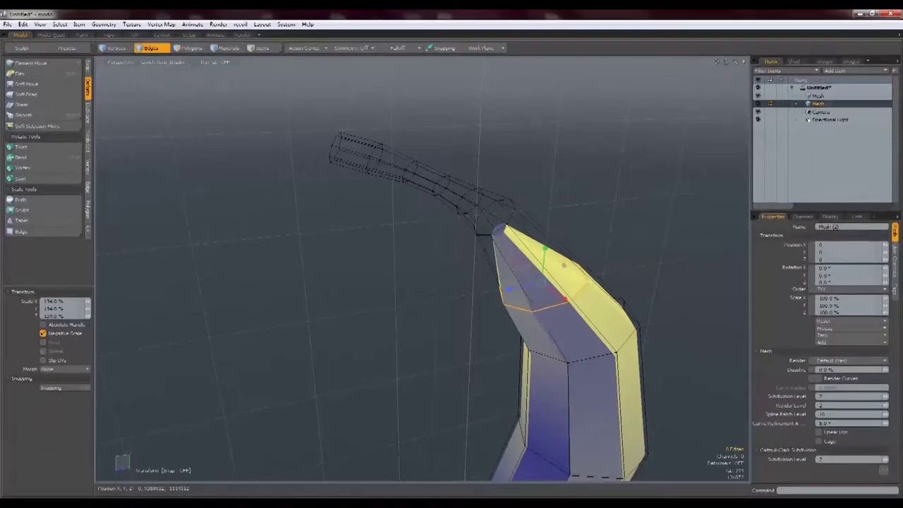
{"action": "left_click_drag", "start_coordinate": [545, 365], "coordinate": [609, 62], "text": "alt+shift"}
{"action": "key", "text": "space"}
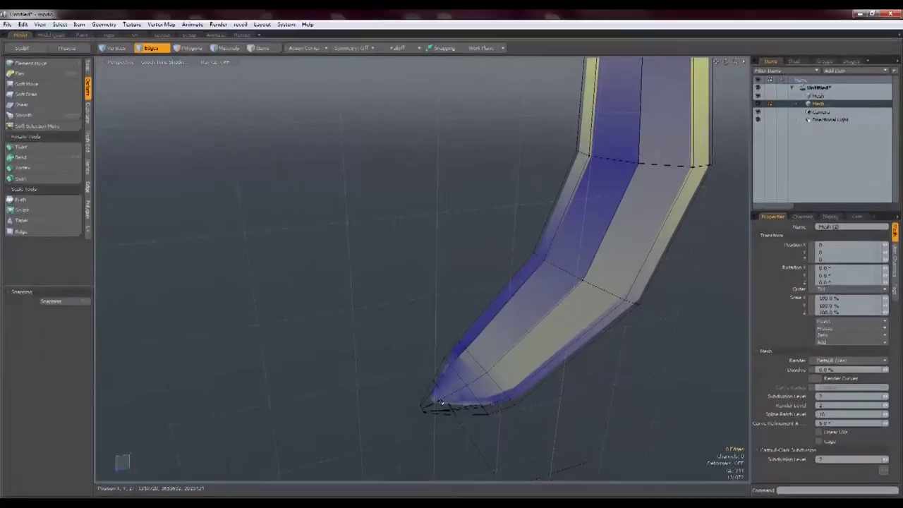
Step: Move the small end-cap polygon at the inner mesh's lower tip to reshape the end of the fruit
{"action": "scroll", "coordinate": [452, 377], "scroll_direction": "up", "scroll_amount": 5}
{"action": "left_click_drag", "start_coordinate": [497, 338], "coordinate": [446, 323], "text": "alt"}
{"action": "key", "text": "space"}
{"action": "left_click", "coordinate": [365, 376]}
{"action": "key", "text": "w"}
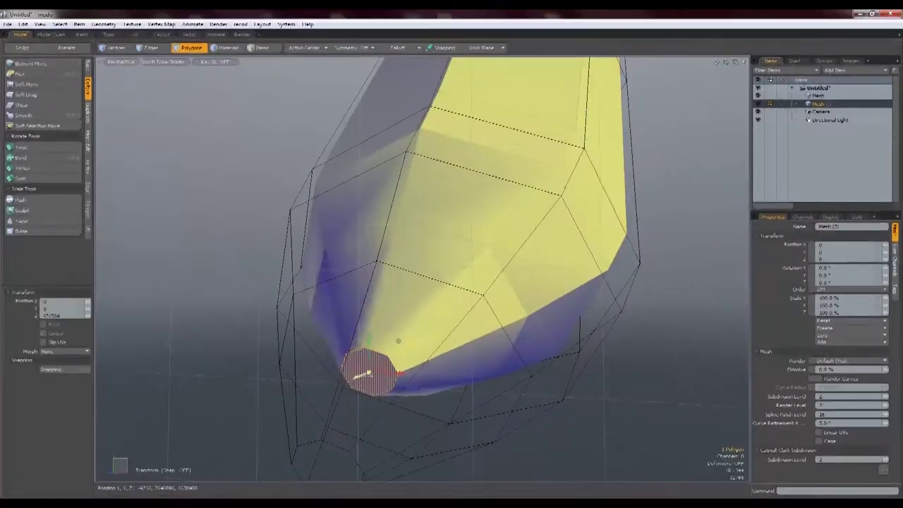
{"action": "left_click_drag", "start_coordinate": [363, 372], "coordinate": [388, 360]}
{"action": "left_click_drag", "start_coordinate": [391, 329], "coordinate": [391, 316]}
{"action": "left_click_drag", "start_coordinate": [452, 331], "coordinate": [347, 357], "text": "alt"}
{"action": "left_click_drag", "start_coordinate": [353, 229], "coordinate": [398, 386], "text": "alt+shift"}
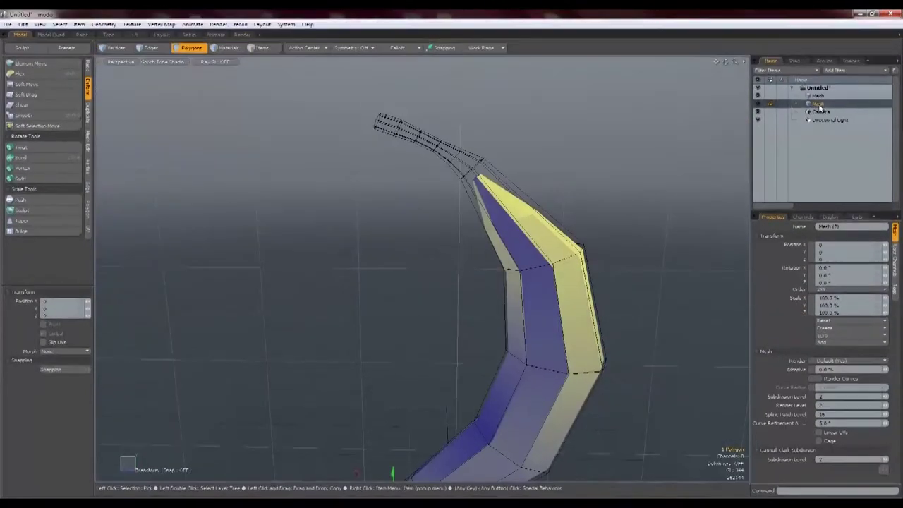
Step: Rename the inner mesh as fruit and the original outer mesh as banana
{"action": "type", "text": "fruit"}
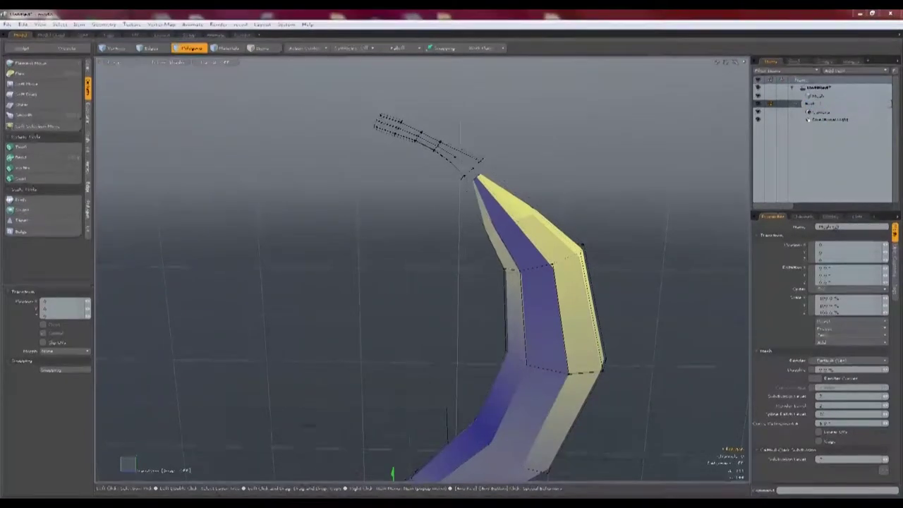
{"action": "key", "text": "Return"}
{"action": "double_click", "coordinate": [820, 96]}
{"action": "type", "text": "ban"}
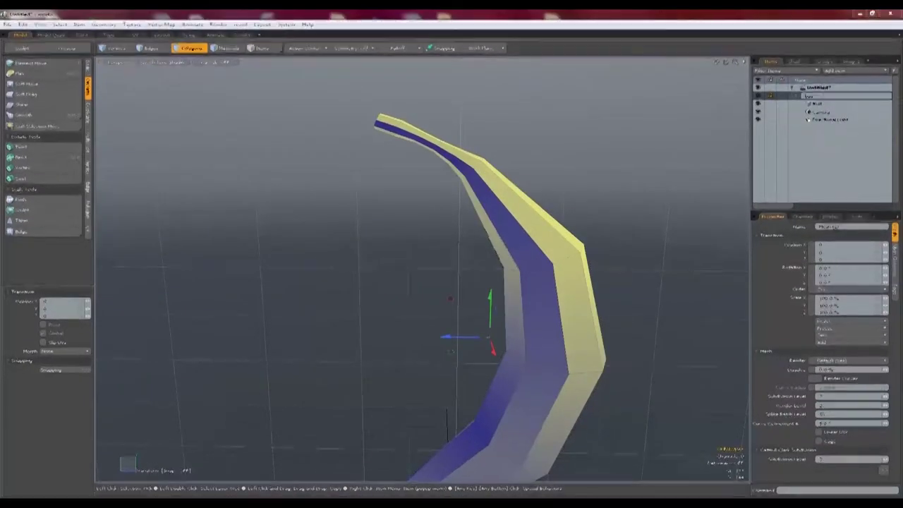
{"action": "type", "text": "ana"}
{"action": "key", "text": "Return"}
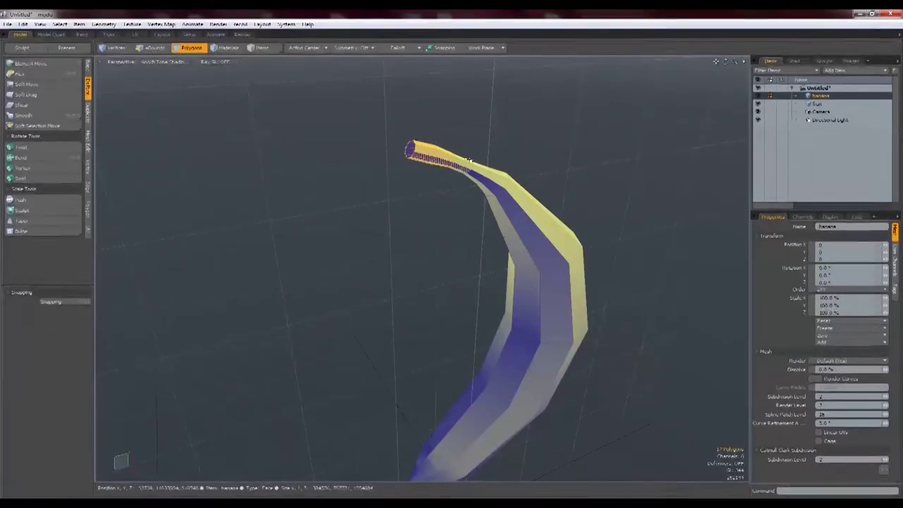
Step: Select the stem polygons and the adjoining two-polygon-wide strip down the side of the banana mesh
{"action": "key", "text": "shift+Up"}
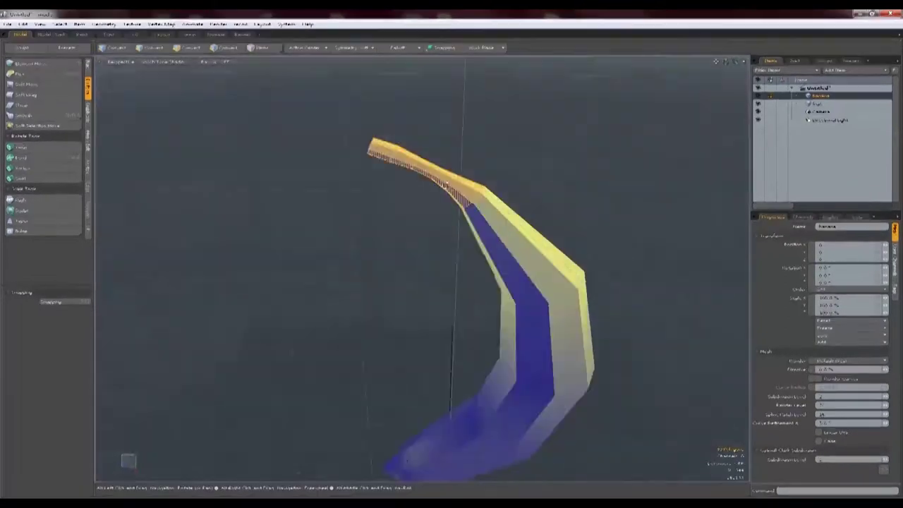
{"action": "mouse_move", "coordinate": [494, 254]}
{"action": "left_mouse_down"}
{"action": "mouse_move", "coordinate": [520, 327]}
{"action": "mouse_move", "coordinate": [528, 428]}
{"action": "left_mouse_up"}
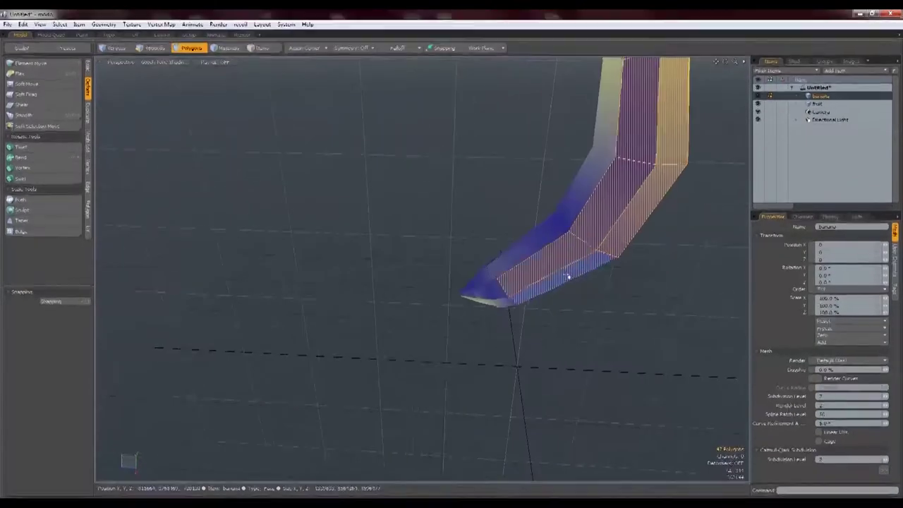
{"action": "left_click", "coordinate": [567, 277], "text": "shift"}
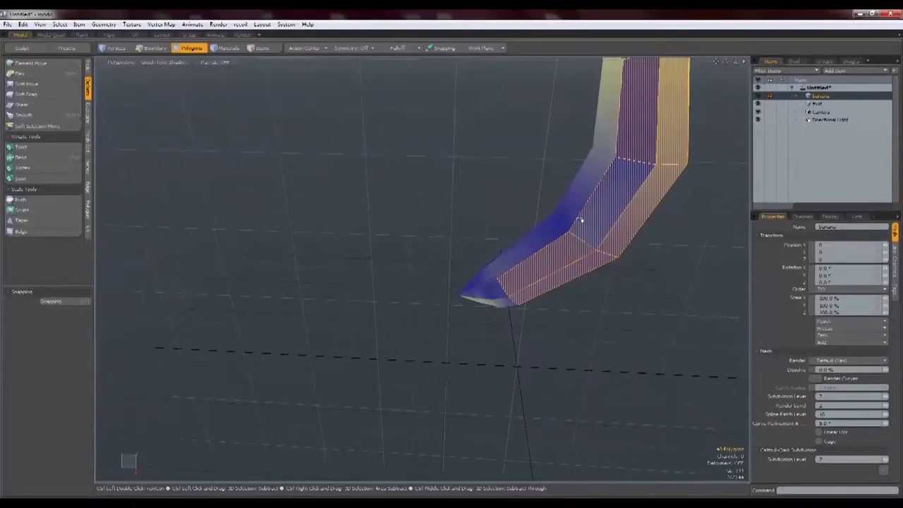
Step: Add a new mesh item, place a copy of the selected stem and side strip in it, and name it peel1
{"action": "left_click", "coordinate": [836, 73]}
{"action": "left_click", "coordinate": [837, 87]}
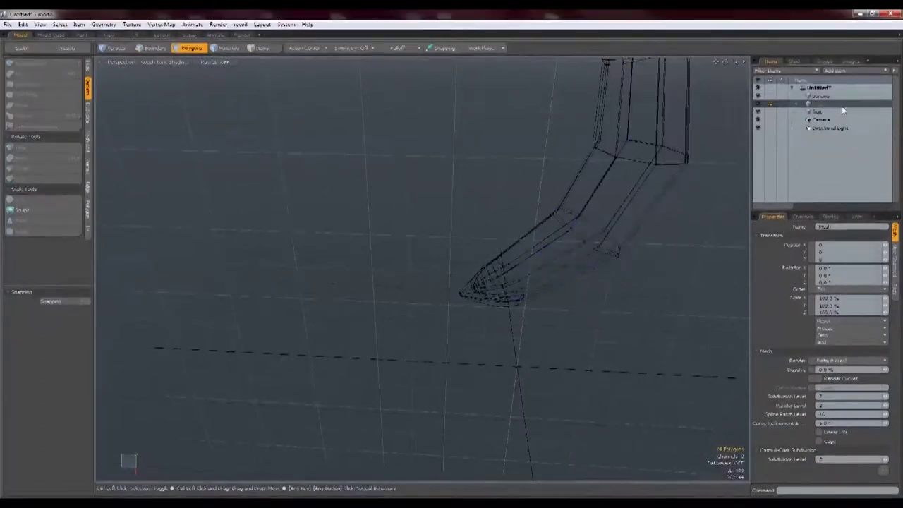
{"action": "key", "text": "ctrl+v"}
{"action": "double_click", "coordinate": [820, 106]}
{"action": "type", "text": "peel1"}
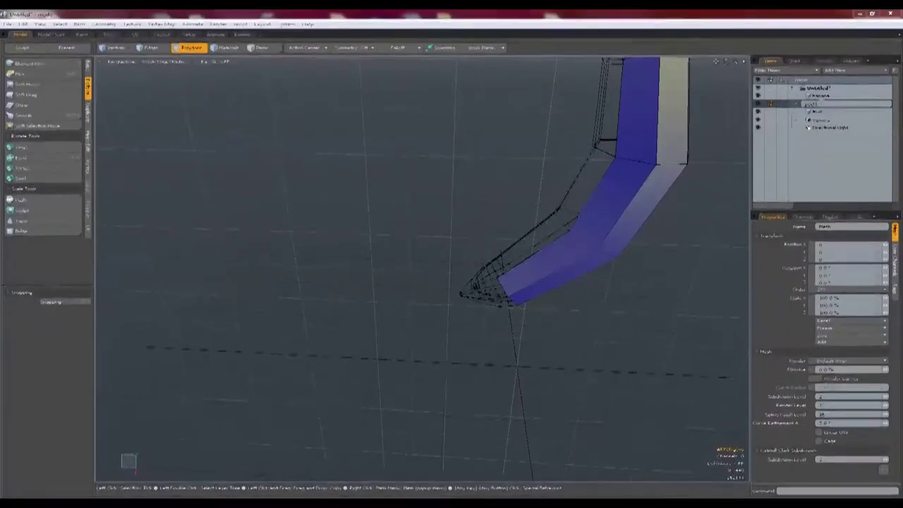
{"action": "key", "text": "Return"}
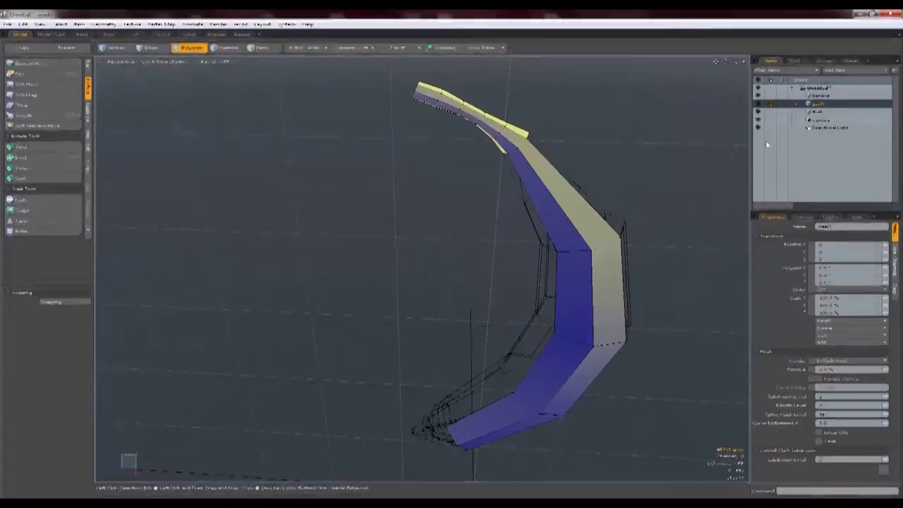
Step: Add four more empty mesh items and rename the one below peel1 as base
{"action": "left_click", "coordinate": [835, 71]}
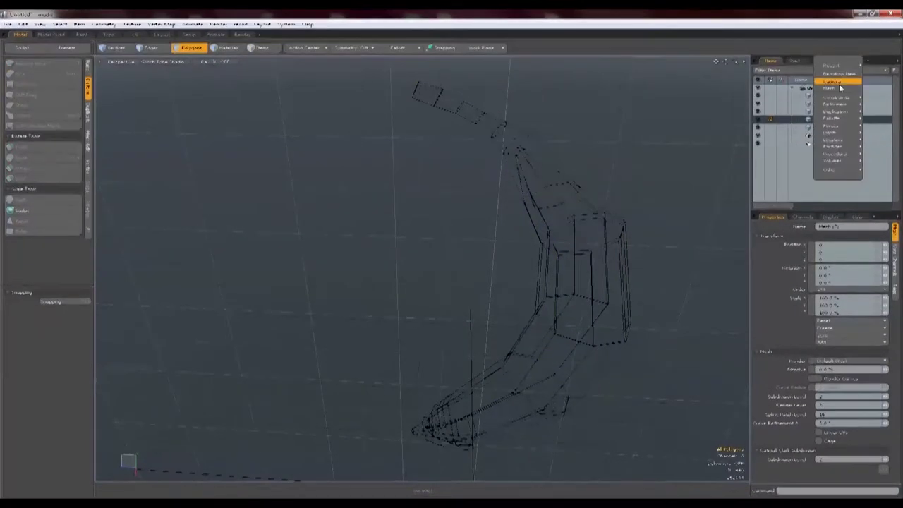
{"action": "left_click", "coordinate": [837, 86]}
{"action": "left_click", "coordinate": [836, 71]}
{"action": "left_click", "coordinate": [838, 86]}
{"action": "mouse_move", "coordinate": [819, 143]}
{"action": "left_mouse_down"}
{"action": "mouse_move", "coordinate": [822, 133]}
{"action": "mouse_move", "coordinate": [821, 140]}
{"action": "left_mouse_up"}
{"action": "double_click", "coordinate": [820, 136]}
{"action": "type", "text": "peel2"}
{"action": "key", "text": "Return"}
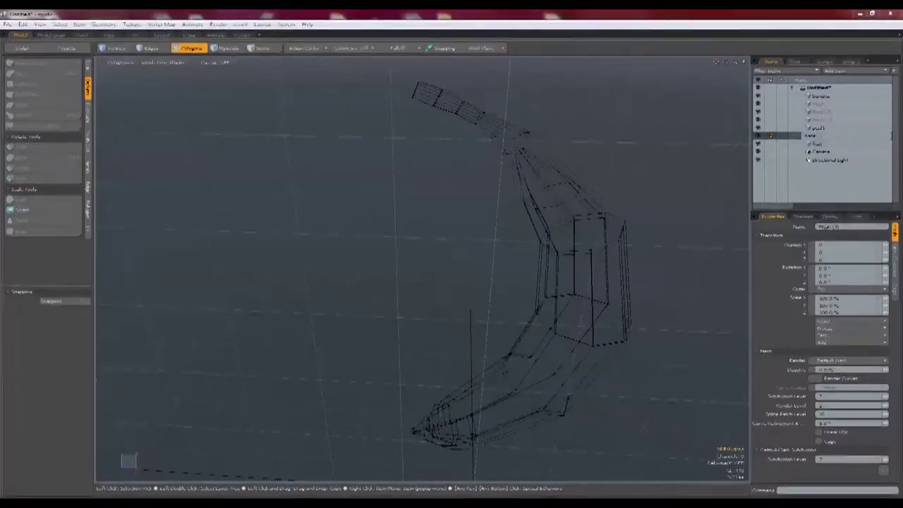
Step: Rename the three remaining empty mesh items as peel2, peel3 and peel4, from the one nearest peel1 upward
{"action": "double_click", "coordinate": [820, 120]}
{"action": "type", "text": "peel"}
{"action": "key", "text": "Return"}
{"action": "left_click", "coordinate": [823, 113]}
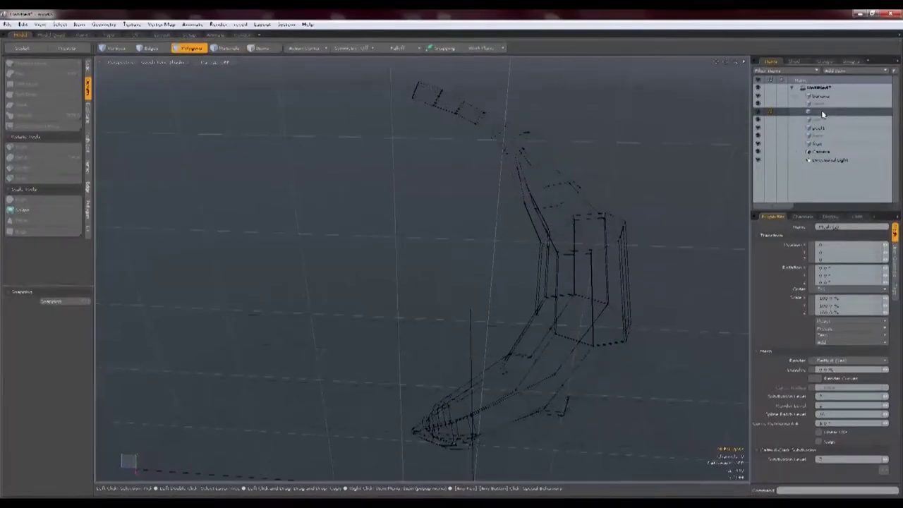
{"action": "double_click", "coordinate": [822, 113]}
{"action": "type", "text": "peel4"}
{"action": "key", "text": "Return"}
{"action": "left_click", "coordinate": [816, 104]}
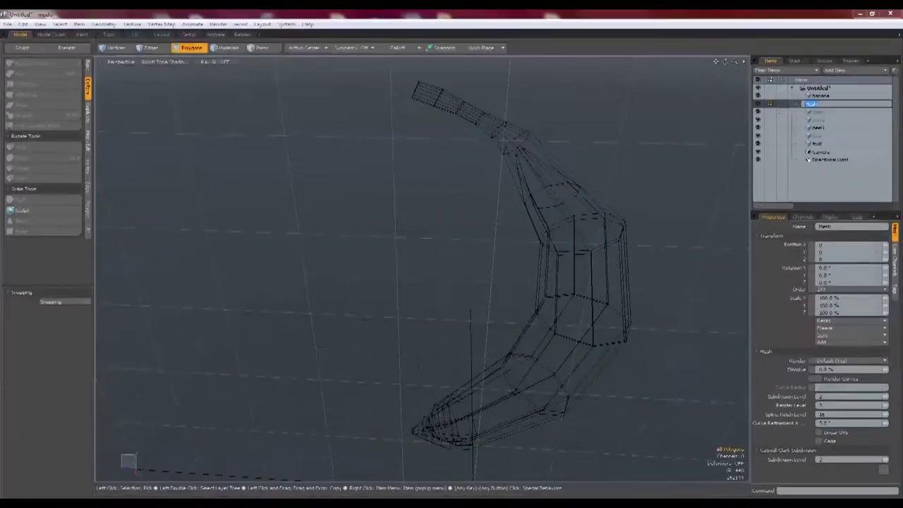
{"action": "type", "text": "peel4"}
{"action": "key", "text": "Return"}
Step: Select the next two-polygon-wide strip down the banana mesh, below the stem, and copy it into peel2
{"action": "left_click", "coordinate": [820, 95]}
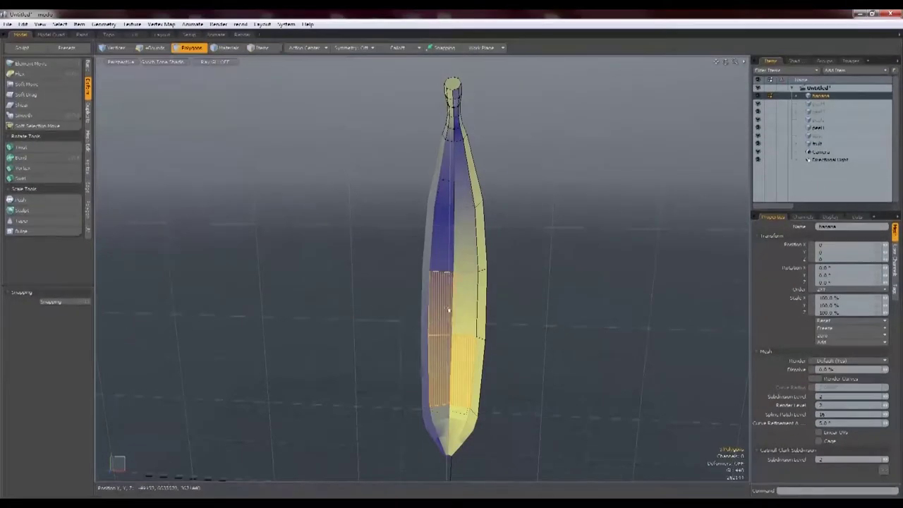
{"action": "left_click_drag", "start_coordinate": [448, 311], "coordinate": [452, 160]}
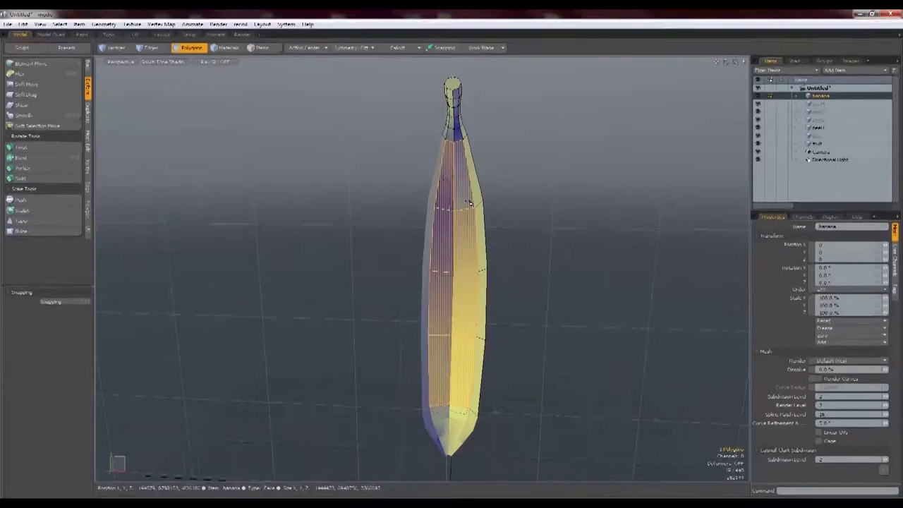
{"action": "left_click", "coordinate": [811, 119]}
{"action": "key", "text": "ctrl+v"}
Step: Copy the two remaining two-polygon-wide side strips of the banana mesh into peel3 and peel4
{"action": "left_click", "coordinate": [820, 96]}
{"action": "left_click_drag", "start_coordinate": [536, 282], "coordinate": [381, 297], "text": "alt"}
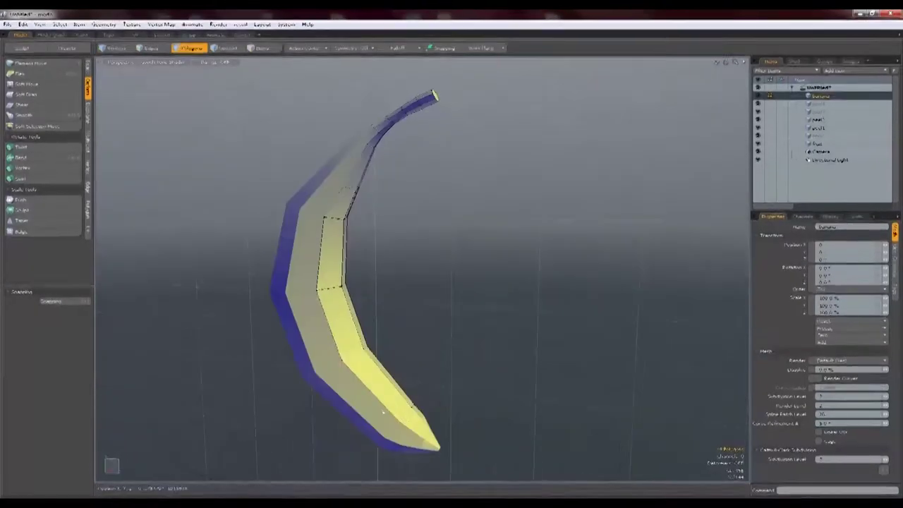
{"action": "mouse_move", "coordinate": [351, 414]}
{"action": "left_mouse_down"}
{"action": "mouse_move", "coordinate": [306, 357]}
{"action": "mouse_move", "coordinate": [283, 243]}
{"action": "left_mouse_up"}
{"action": "mouse_move", "coordinate": [363, 402]}
{"action": "left_mouse_down", "text": "shift"}
{"action": "mouse_move", "coordinate": [309, 229]}
{"action": "mouse_move", "coordinate": [331, 199]}
{"action": "left_mouse_up", "text": "shift"}
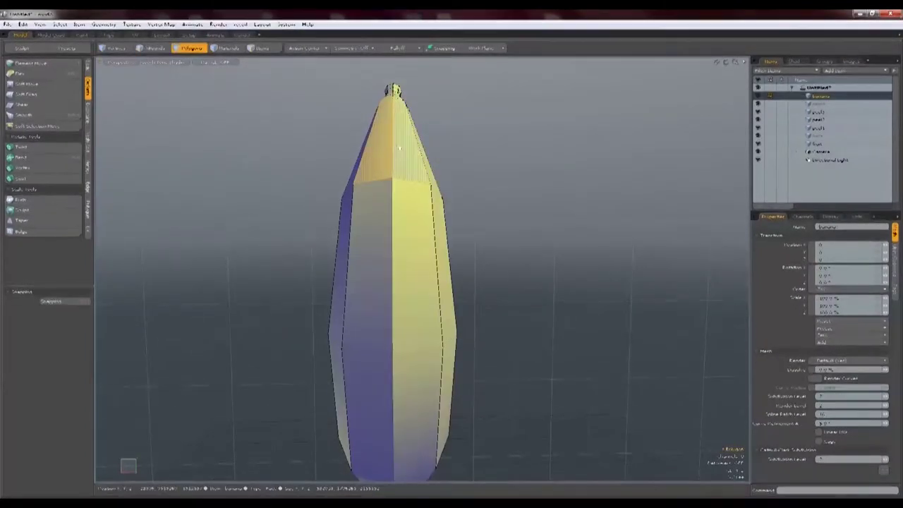
{"action": "scroll", "coordinate": [406, 325], "scroll_direction": "up", "scroll_amount": 3}
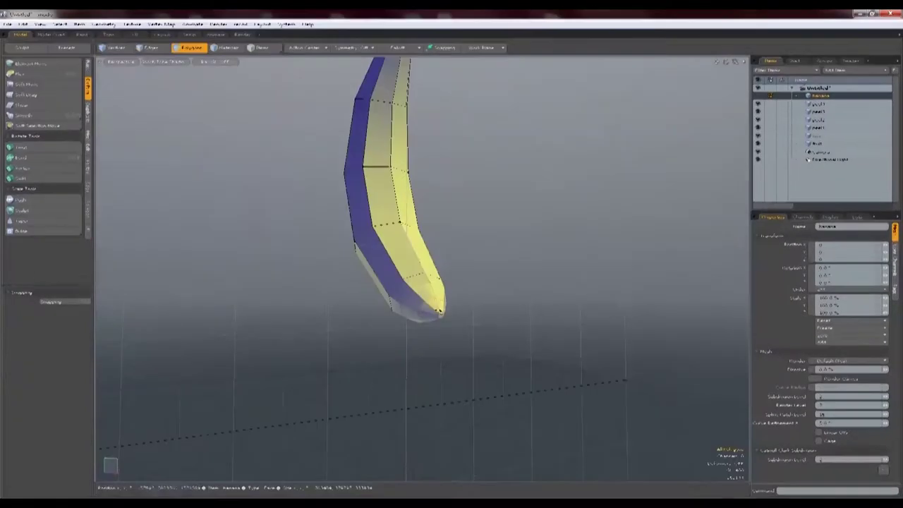
Step: Select the polygons forming the banana mesh's lower tip and copy them into the base mesh
{"action": "left_click", "coordinate": [439, 311]}
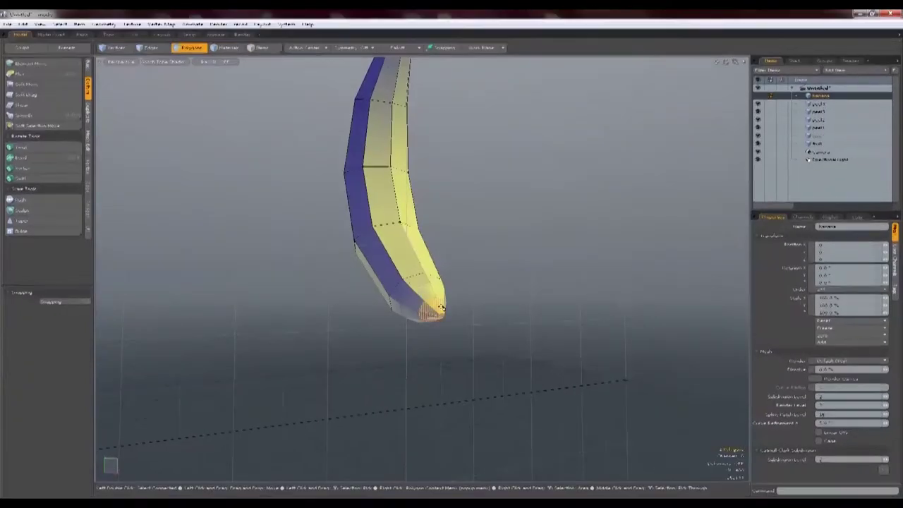
{"action": "key", "text": "shift+Up"}
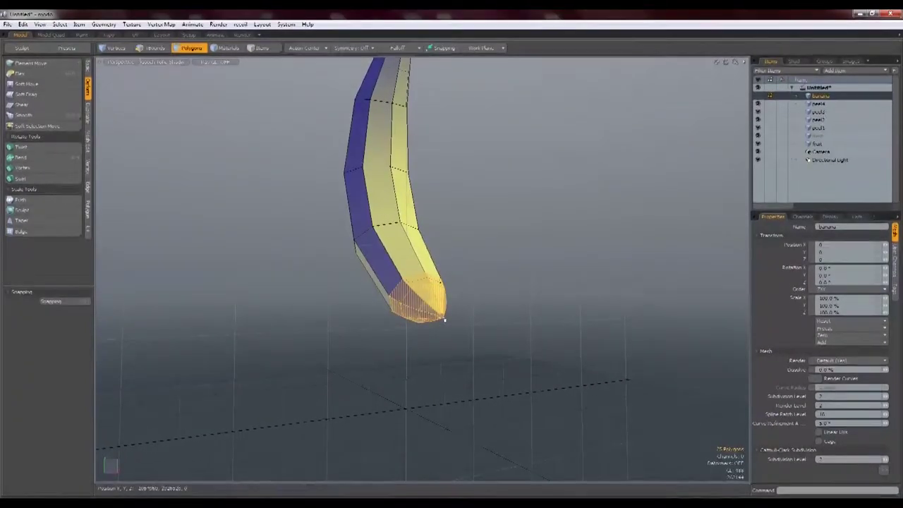
{"action": "key", "text": "ctrl+x"}
{"action": "left_click", "coordinate": [813, 136]}
{"action": "key", "text": "ctrl+v"}
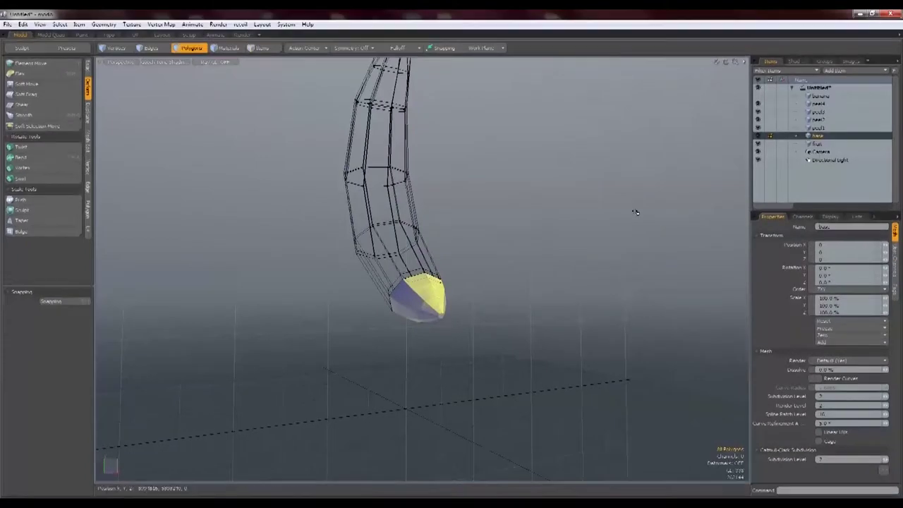
Step: Parent the four peel meshes to the base mesh and expand its hierarchy
{"action": "mouse_move", "coordinate": [818, 127]}
{"action": "left_mouse_down"}
{"action": "mouse_move", "coordinate": [823, 136]}
{"action": "mouse_move", "coordinate": [822, 118]}
{"action": "left_mouse_up"}
{"action": "left_click", "coordinate": [818, 112]}
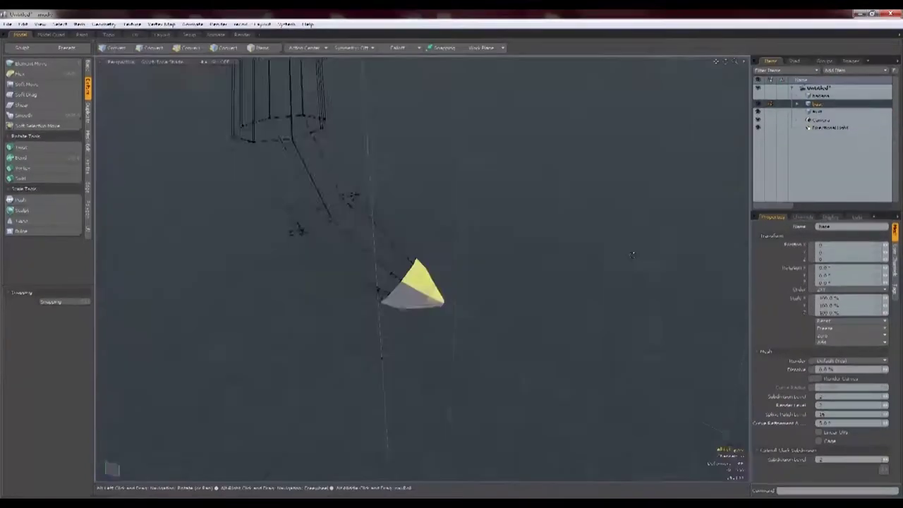
{"action": "left_click", "coordinate": [798, 104]}
Step: Examine the fruit mesh and each peel mesh in turn to check how the banana is divided
{"action": "left_click", "coordinate": [821, 136]}
{"action": "left_click", "coordinate": [818, 143]}
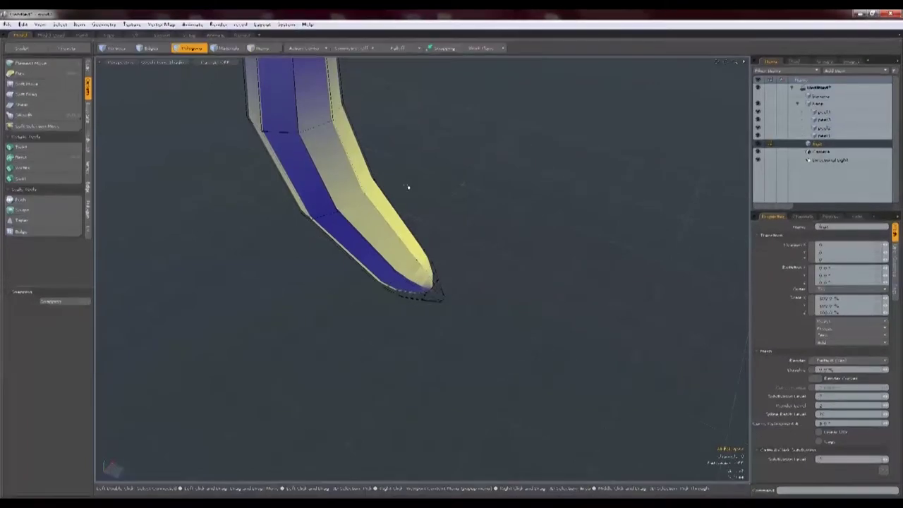
{"action": "left_click_drag", "start_coordinate": [505, 247], "coordinate": [462, 322], "text": "alt"}
{"action": "scroll", "coordinate": [483, 199], "scroll_direction": "down", "scroll_amount": 5}
{"action": "scroll", "coordinate": [496, 175], "scroll_direction": "up", "scroll_amount": 5}
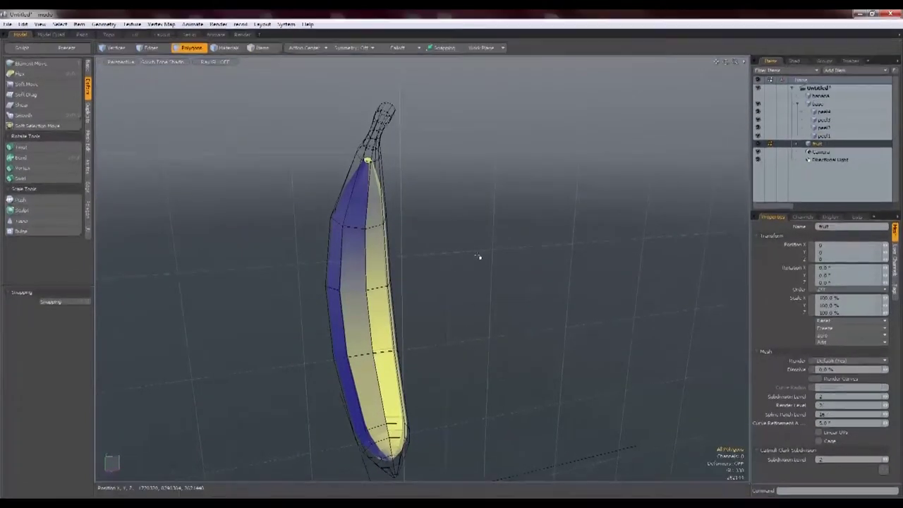
{"action": "left_click", "coordinate": [824, 136]}
{"action": "left_click", "coordinate": [823, 128]}
{"action": "left_click", "coordinate": [823, 120]}
{"action": "left_click", "coordinate": [823, 112]}
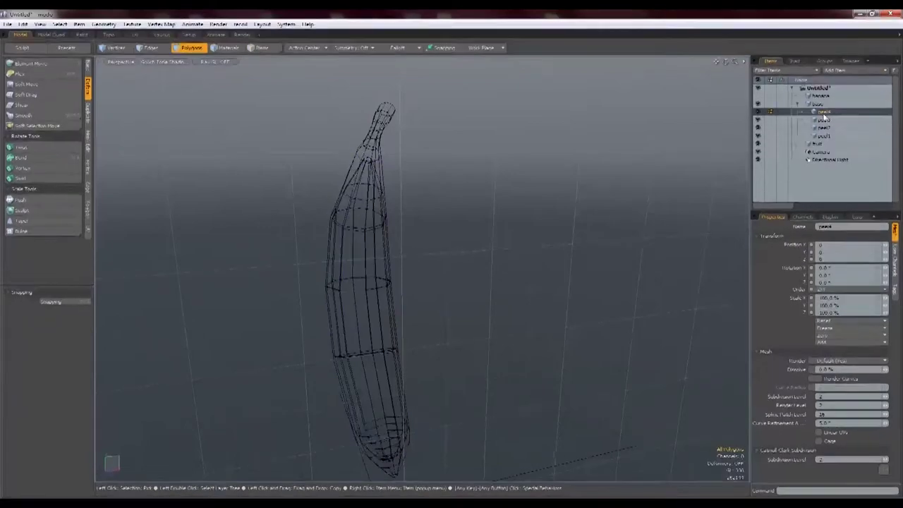
{"action": "left_click", "coordinate": [819, 136]}
{"action": "left_click", "coordinate": [819, 144]}
{"action": "left_click", "coordinate": [820, 136]}
Step: Assign a material named fruit with a pale olive-yellow color to the fruit mesh
{"action": "left_click", "coordinate": [818, 145]}
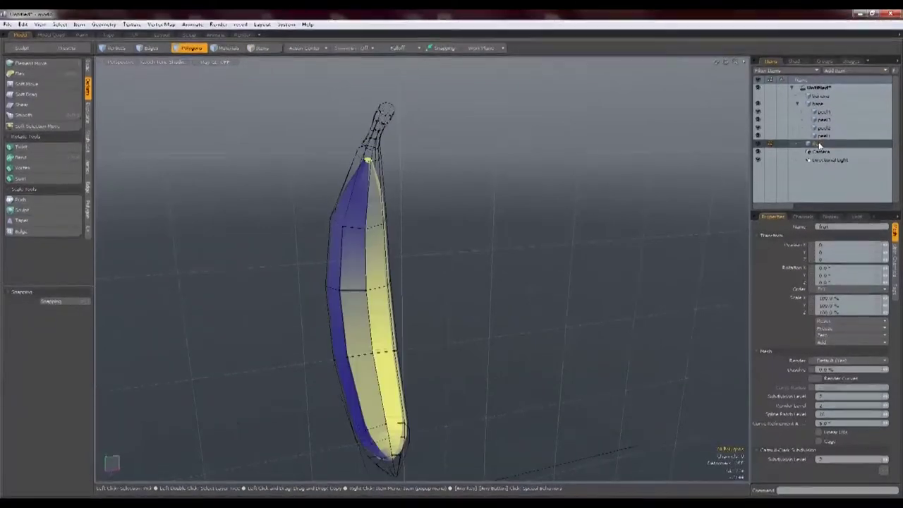
{"action": "type", "text": "mfruit"}
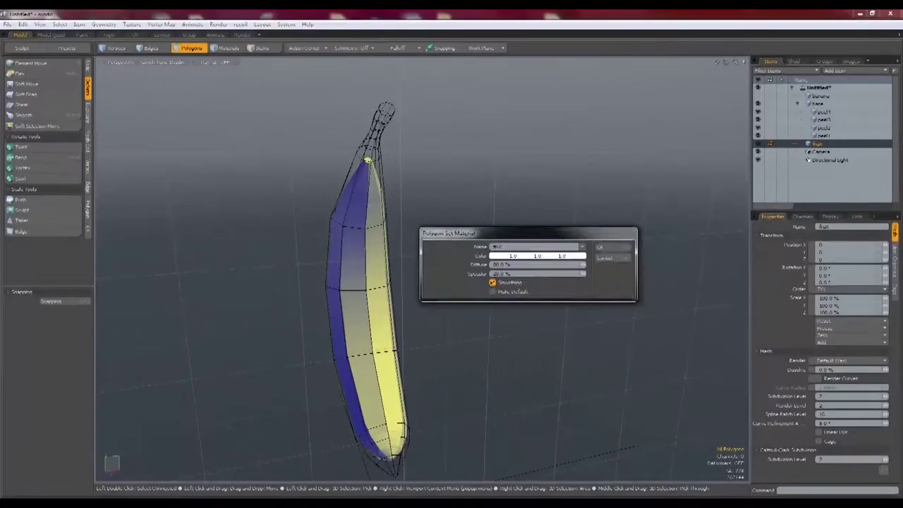
{"action": "left_click", "coordinate": [533, 257]}
{"action": "left_click", "coordinate": [547, 320]}
{"action": "left_click", "coordinate": [628, 286]}
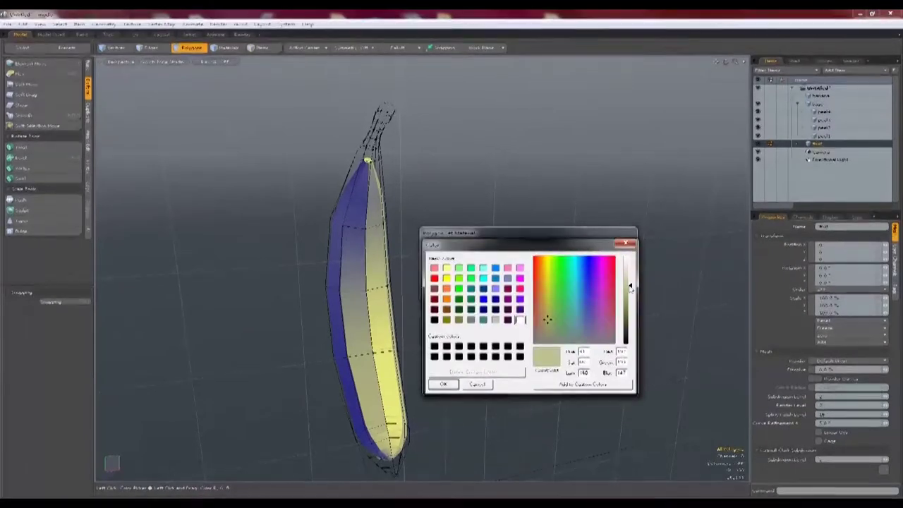
{"action": "left_click", "coordinate": [443, 384]}
{"action": "left_click", "coordinate": [602, 248]}
Step: Show the viewport with Advanced OpenGL shading, aim the directional light at the banana, and return to the perspective view
{"action": "left_click", "coordinate": [173, 62]}
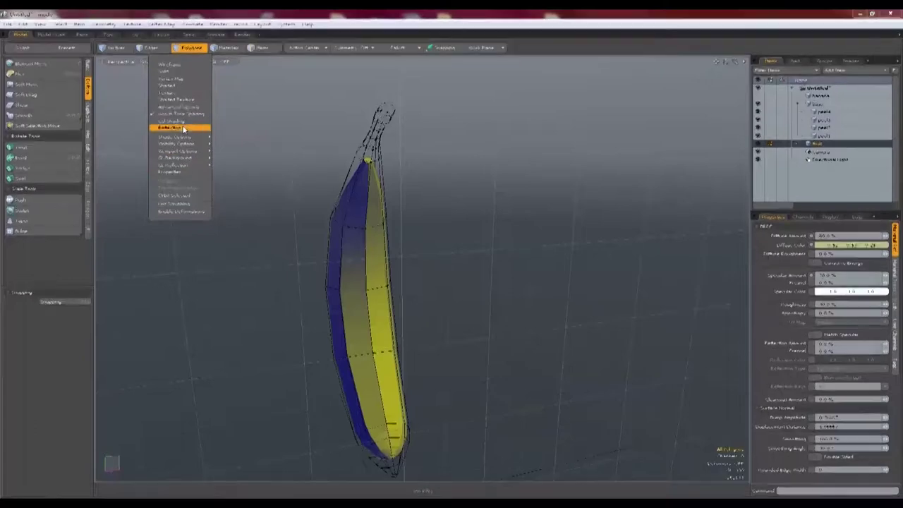
{"action": "left_click", "coordinate": [180, 107]}
{"action": "mouse_move", "coordinate": [542, 187]}
{"action": "left_mouse_down", "text": "alt"}
{"action": "mouse_move", "coordinate": [545, 179]}
{"action": "mouse_move", "coordinate": [513, 231]}
{"action": "left_mouse_up", "text": "alt"}
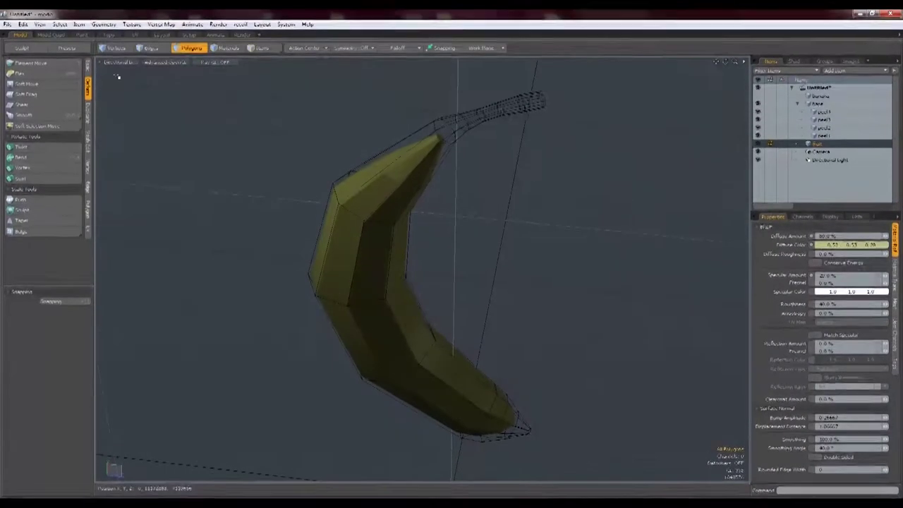
{"action": "left_click", "coordinate": [121, 62]}
{"action": "left_click", "coordinate": [122, 51]}
Step: Adjust the directional light's sample count and open its radiant exitance value for editing
{"action": "left_click", "coordinate": [822, 159]}
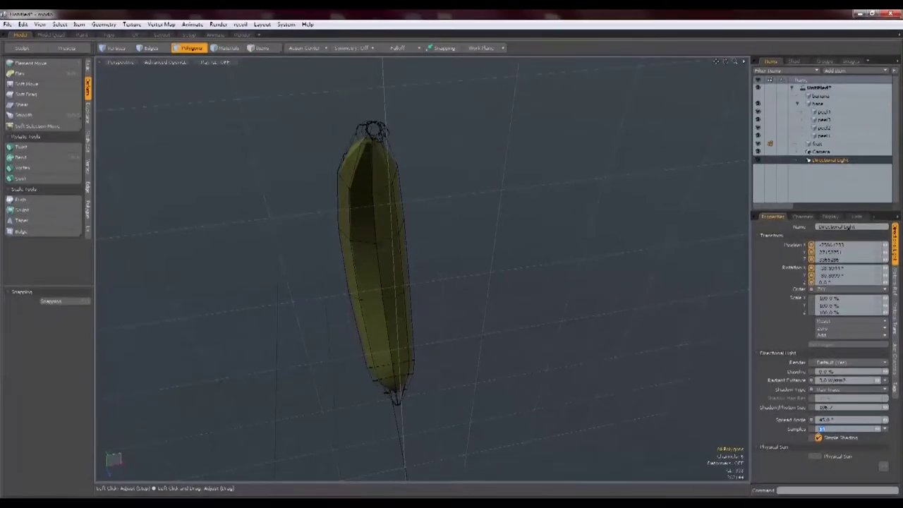
{"action": "double_click", "coordinate": [850, 379]}
{"action": "left_click", "coordinate": [607, 353]}
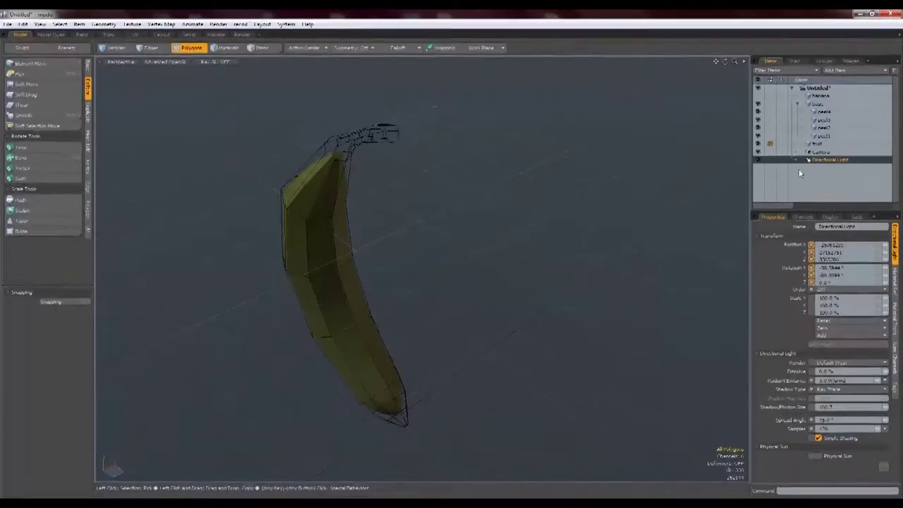
{"action": "left_click", "coordinate": [354, 245]}
{"action": "left_click_drag", "start_coordinate": [354, 246], "coordinate": [401, 204], "text": "alt"}
Step: Select the edge loop around the end of peel1's stem and add the base mesh to the item selection
{"action": "left_click", "coordinate": [823, 113]}
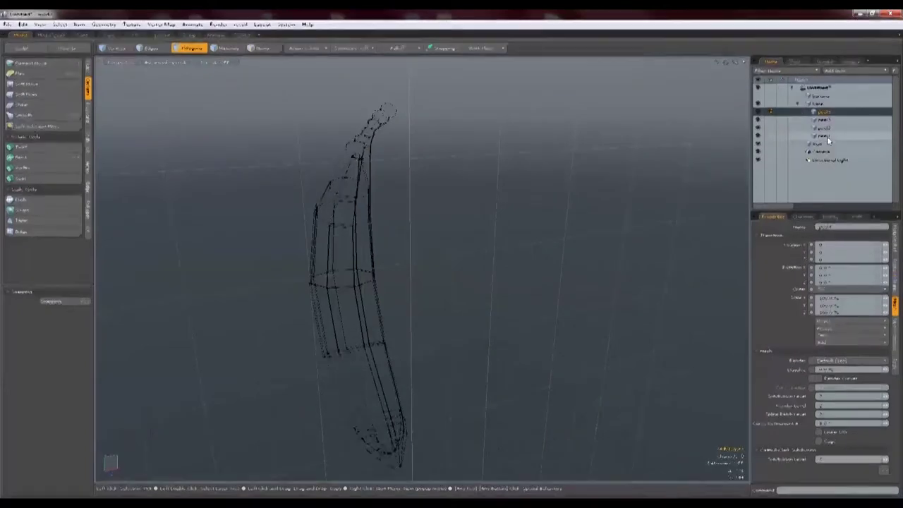
{"action": "left_click", "coordinate": [825, 136]}
{"action": "key", "text": "2"}
{"action": "double_click", "coordinate": [390, 104]}
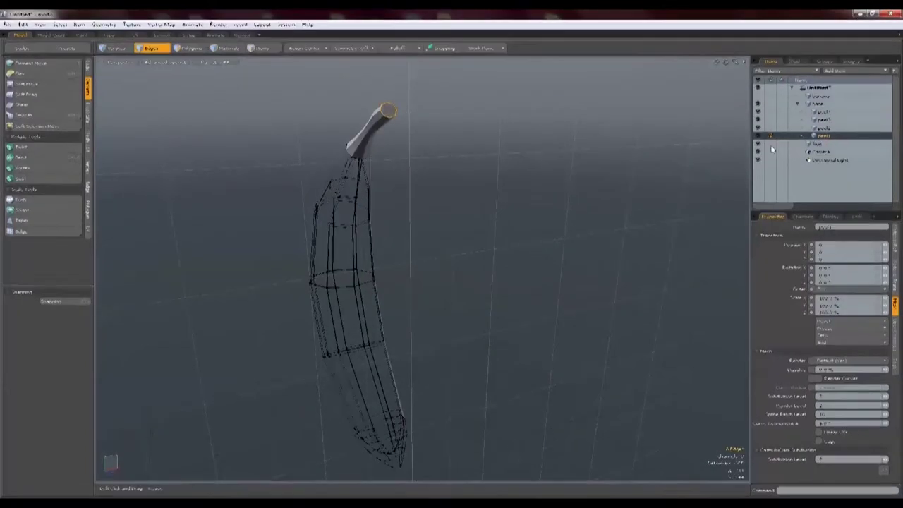
{"action": "left_click", "coordinate": [818, 103], "text": "shift"}
{"action": "mouse_move", "coordinate": [374, 232]}
{"action": "left_mouse_down", "text": "alt"}
{"action": "mouse_move", "coordinate": [376, 278]}
{"action": "mouse_move", "coordinate": [512, 275]}
{"action": "mouse_move", "coordinate": [494, 331]}
{"action": "left_mouse_up", "text": "alt"}
Step: Thicken the polygons of the banana mesh
{"action": "left_click", "coordinate": [820, 97]}
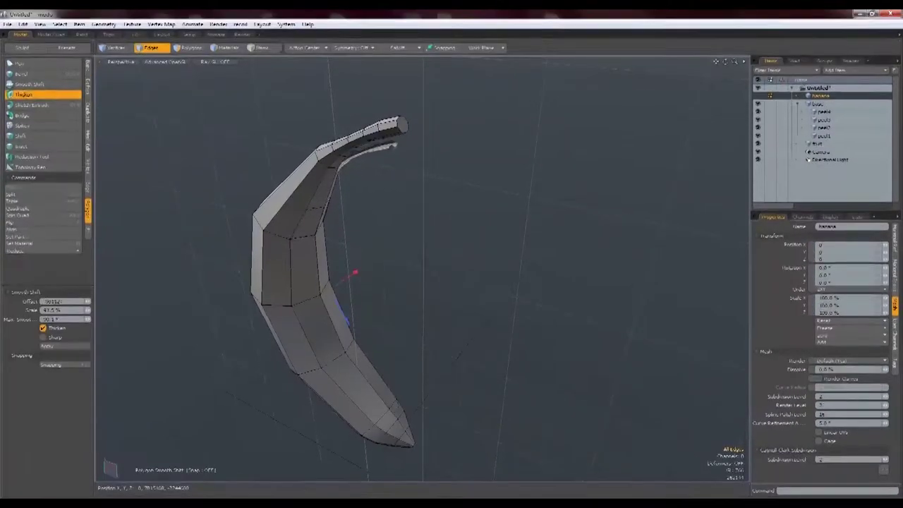
{"action": "left_click_drag", "start_coordinate": [423, 282], "coordinate": [443, 282]}
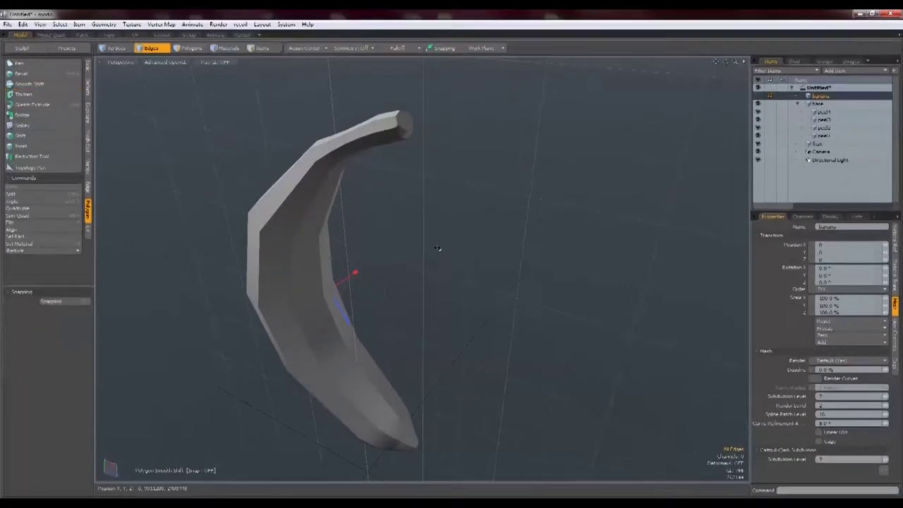
{"action": "key", "text": "space"}
Step: Thicken the peel4 and peel3 meshes slightly, keeping the scale at 100%
{"action": "left_click_drag", "start_coordinate": [437, 248], "coordinate": [372, 325], "text": "alt"}
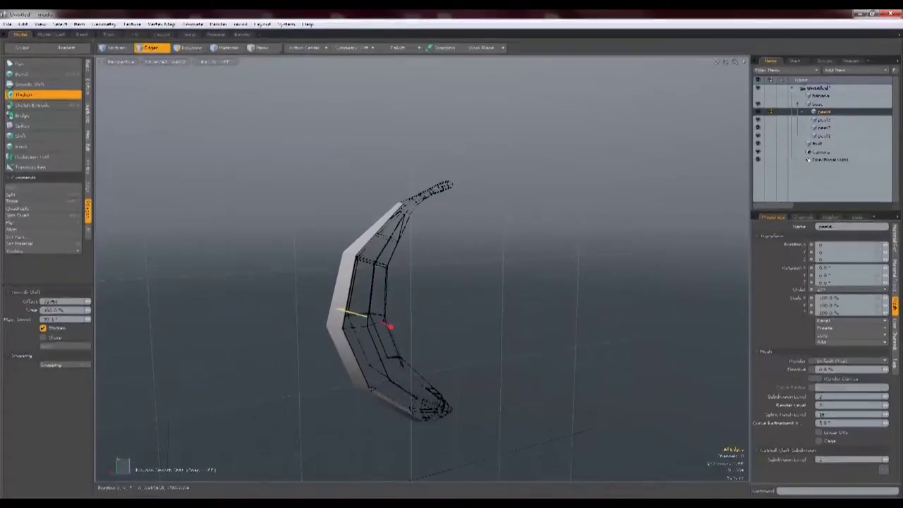
{"action": "scroll", "coordinate": [349, 305], "scroll_direction": "up", "scroll_amount": 8}
{"action": "scroll", "coordinate": [348, 305], "scroll_direction": "down", "scroll_amount": 1}
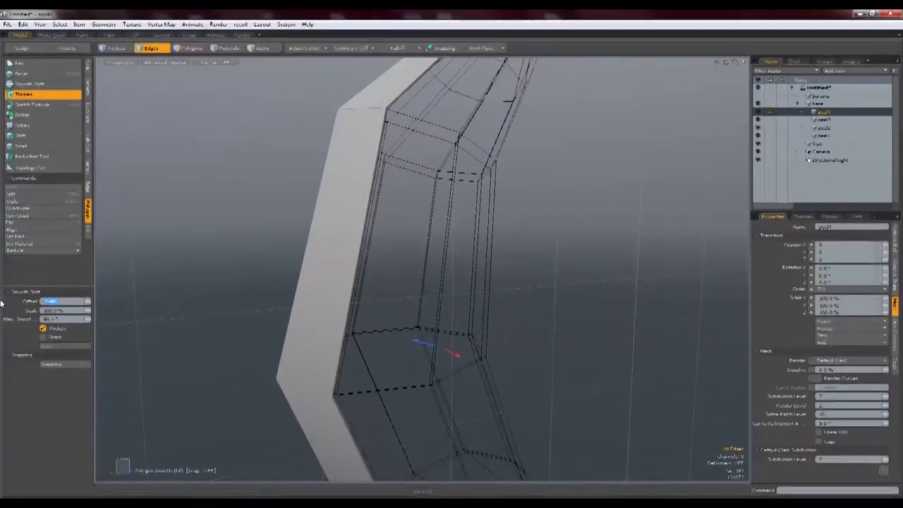
{"action": "left_click", "coordinate": [822, 119]}
{"action": "left_click_drag", "start_coordinate": [391, 291], "coordinate": [413, 323], "text": "alt"}
{"action": "left_click", "coordinate": [413, 323]}
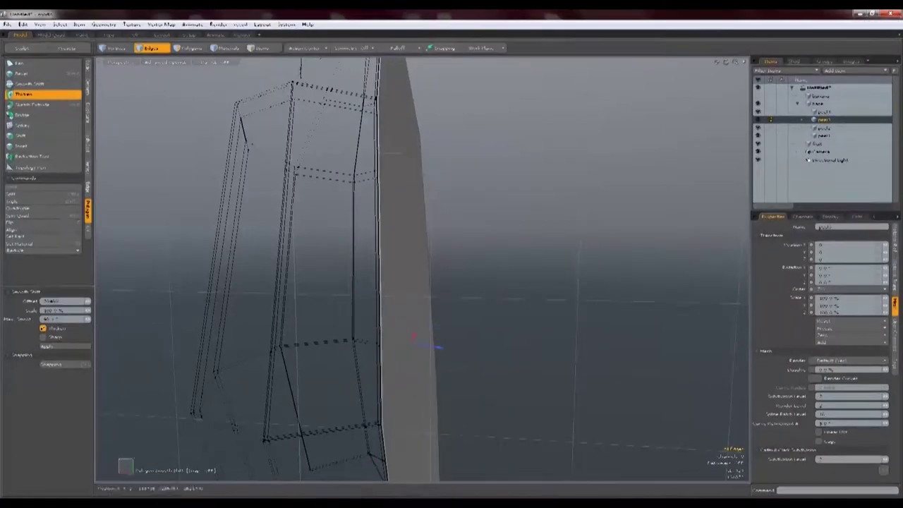
Step: Thicken the peel2 and peel1 meshes slightly, keeping the scale at 100%
{"action": "left_click_drag", "start_coordinate": [134, 311], "coordinate": [194, 319], "text": "alt"}
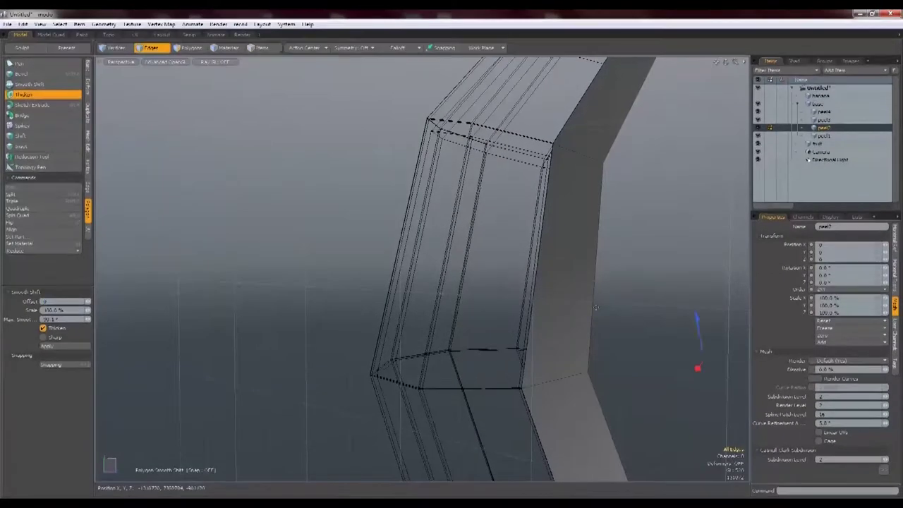
{"action": "left_click_drag", "start_coordinate": [596, 307], "coordinate": [729, 379], "text": "alt"}
{"action": "left_click_drag", "start_coordinate": [531, 285], "coordinate": [529, 285]}
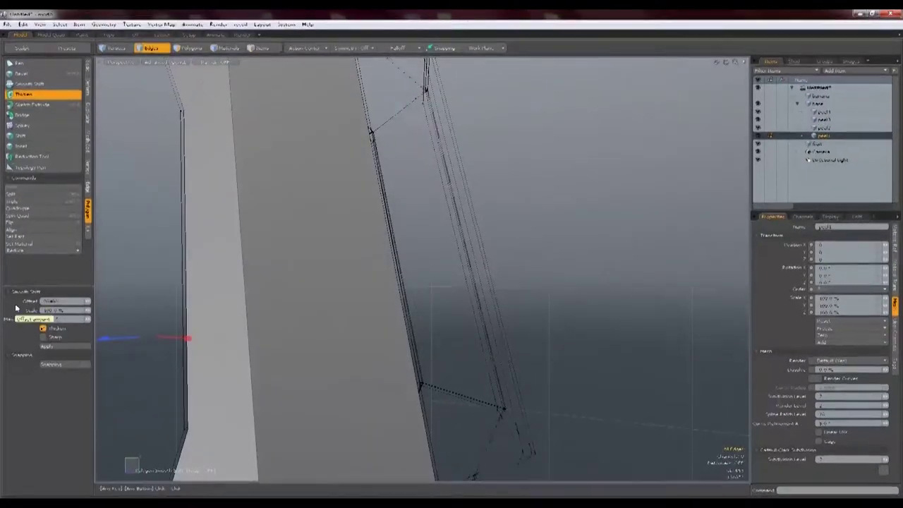
Step: Extend the item selection from peel1 to include peel2, peel3 and peel4
{"action": "left_click_drag", "start_coordinate": [272, 345], "coordinate": [618, 316], "text": "alt"}
{"action": "left_click", "coordinate": [823, 128], "text": "ctrl"}
{"action": "left_click", "coordinate": [825, 120], "text": "ctrl"}
{"action": "left_click", "coordinate": [824, 112], "text": "ctrl"}
{"action": "scroll", "coordinate": [579, 215], "scroll_direction": "down", "scroll_amount": 5}
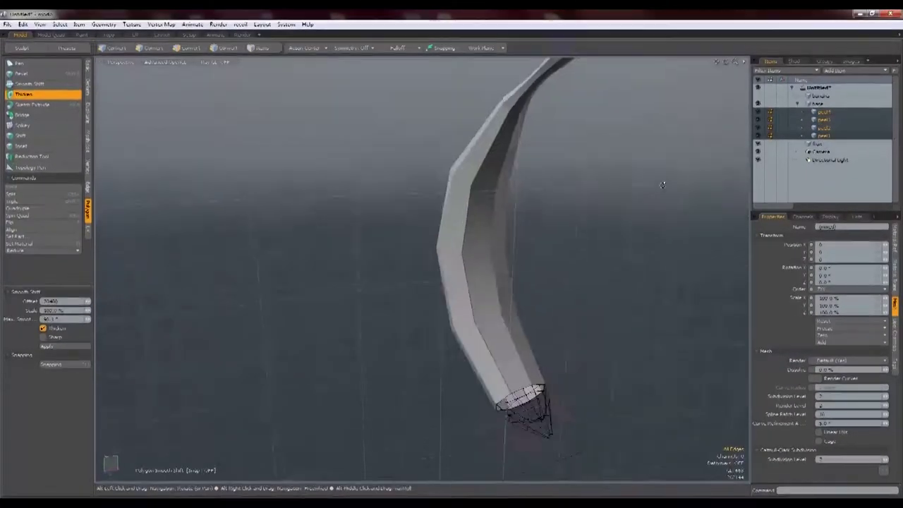
Step: Finish the Thicken operation on the base mesh and select it together with its four peel meshes
{"action": "left_click", "coordinate": [822, 104]}
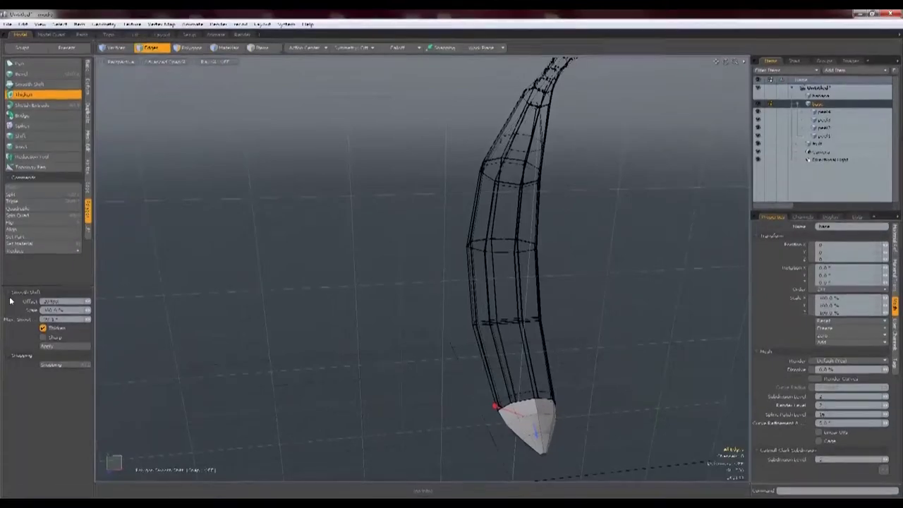
{"action": "key", "text": "space"}
{"action": "left_click", "coordinate": [823, 112], "text": "ctrl"}
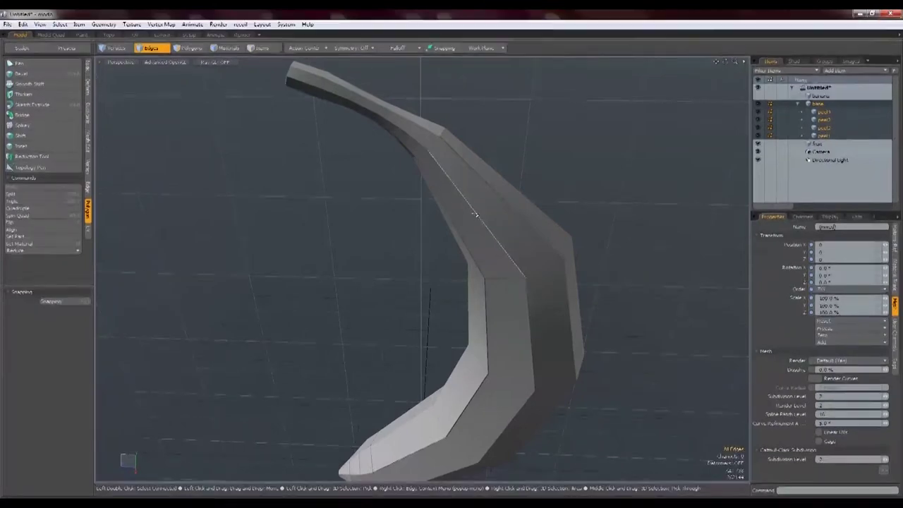
{"action": "scroll", "coordinate": [480, 415], "scroll_direction": "down", "scroll_amount": 4}
{"action": "mouse_move", "coordinate": [480, 415]}
{"action": "left_mouse_down", "text": "alt"}
{"action": "mouse_move", "coordinate": [488, 320]}
{"action": "mouse_move", "coordinate": [471, 410]}
{"action": "left_mouse_up", "text": "alt"}
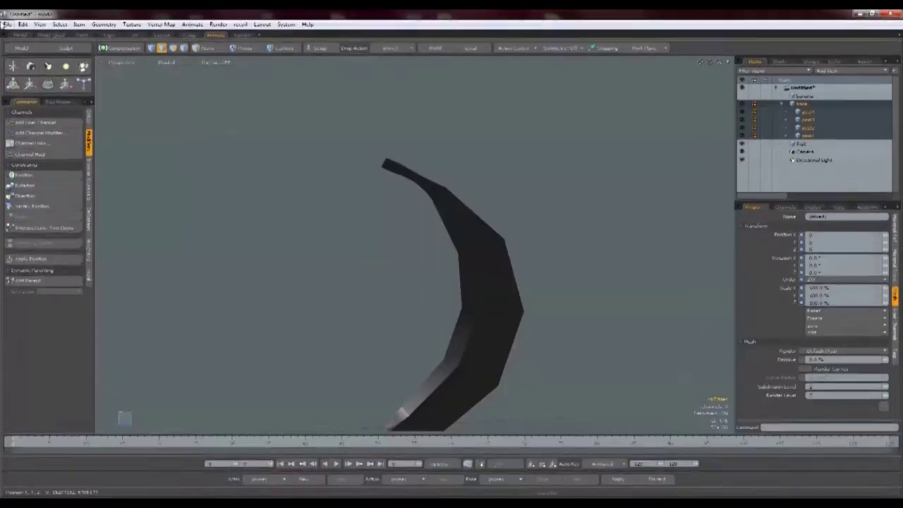
Step: Save the scene to the desktop under the file name banana
{"action": "left_click", "coordinate": [7, 24]}
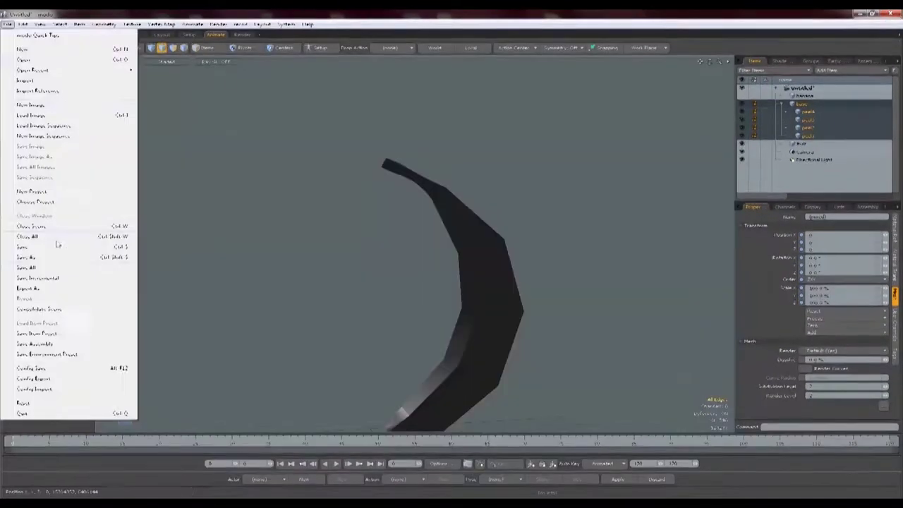
{"action": "left_click", "coordinate": [43, 258]}
{"action": "type", "text": "banana"}
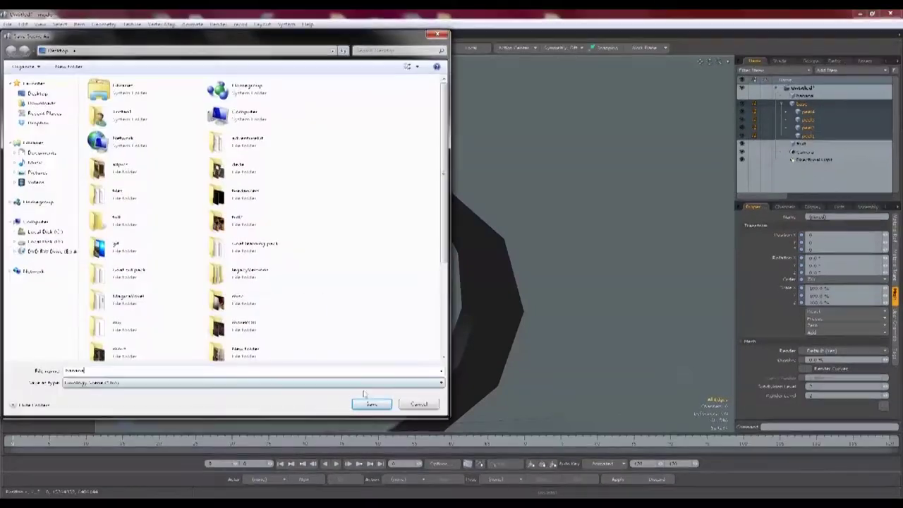
{"action": "left_click", "coordinate": [370, 407]}
Step: Change the perspective viewport's shading style to Gooch Tone Shading
{"action": "left_click_drag", "start_coordinate": [389, 268], "coordinate": [311, 259], "text": "alt"}
{"action": "left_click", "coordinate": [177, 62]}
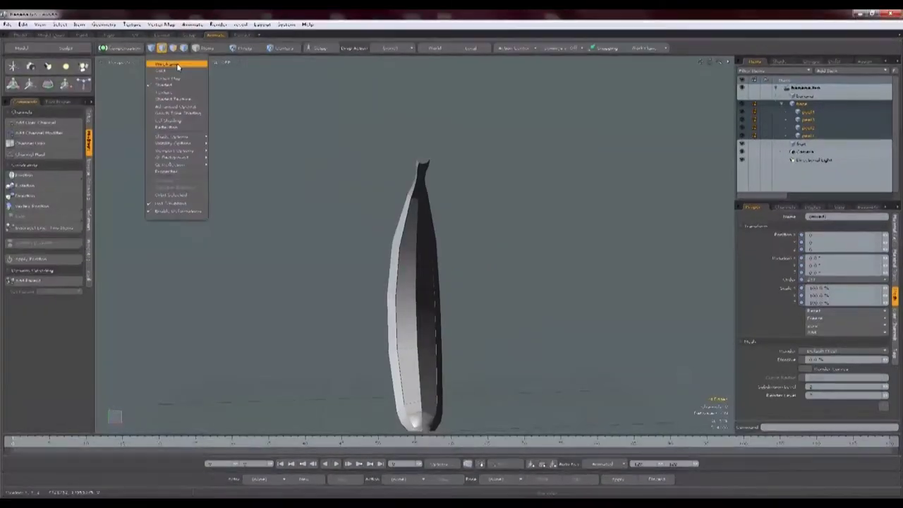
{"action": "left_click", "coordinate": [190, 115]}
{"action": "left_click_drag", "start_coordinate": [404, 409], "coordinate": [444, 384], "text": "alt+shift"}
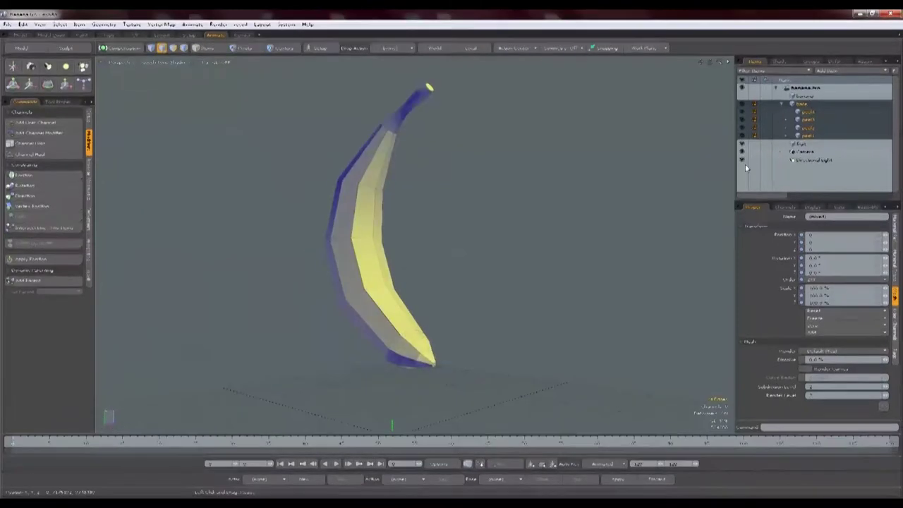
Step: Move the base mesh's center from the world origin up into the lower tip of the banana
{"action": "left_click", "coordinate": [805, 106]}
{"action": "left_click", "coordinate": [273, 49]}
{"action": "left_click_drag", "start_coordinate": [353, 268], "coordinate": [430, 290], "text": "alt"}
{"action": "left_click_drag", "start_coordinate": [430, 395], "coordinate": [414, 250], "text": "alt+shift"}
{"action": "left_click", "coordinate": [413, 366]}
{"action": "key", "text": "w"}
{"action": "key", "text": "KP_3"}
{"action": "left_click_drag", "start_coordinate": [462, 297], "coordinate": [484, 299]}
{"action": "left_click_drag", "start_coordinate": [437, 247], "coordinate": [437, 235]}
{"action": "key", "text": "ctrl+space"}
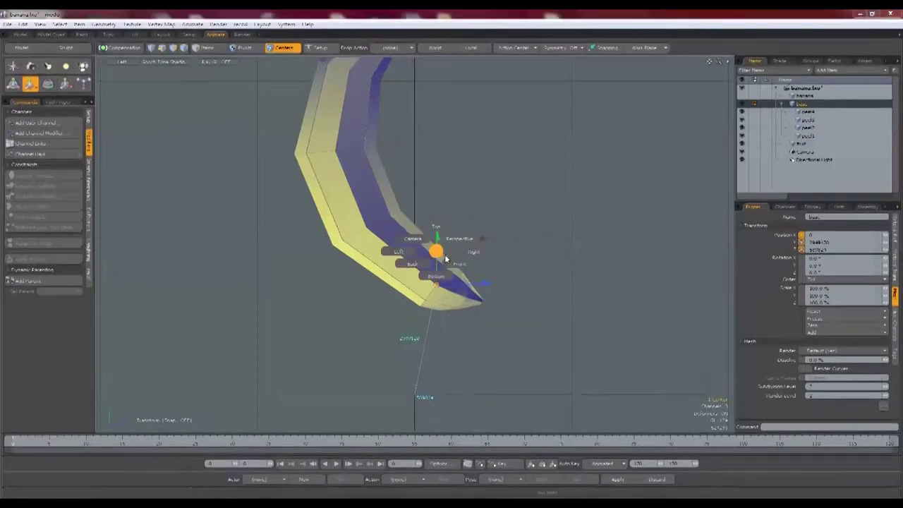
{"action": "left_click", "coordinate": [426, 279]}
{"action": "key", "text": "ctrl+space"}
{"action": "left_click", "coordinate": [433, 243]}
{"action": "key", "text": "space"}
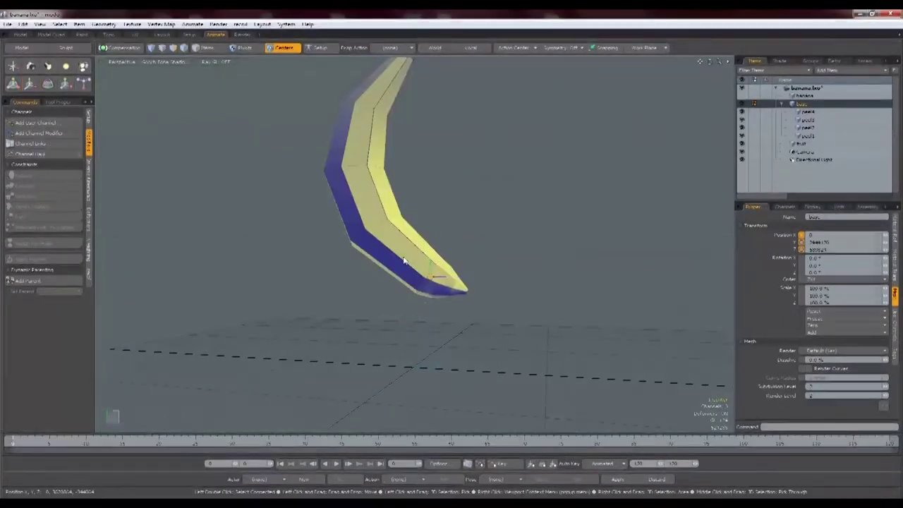
Step: Raise peel4's center from the world origin to the banana's lower end in the side view
{"action": "left_click", "coordinate": [807, 113]}
{"action": "left_click", "coordinate": [546, 230]}
{"action": "left_click_drag", "start_coordinate": [546, 230], "coordinate": [437, 247], "text": "alt"}
{"action": "left_click", "coordinate": [808, 112]}
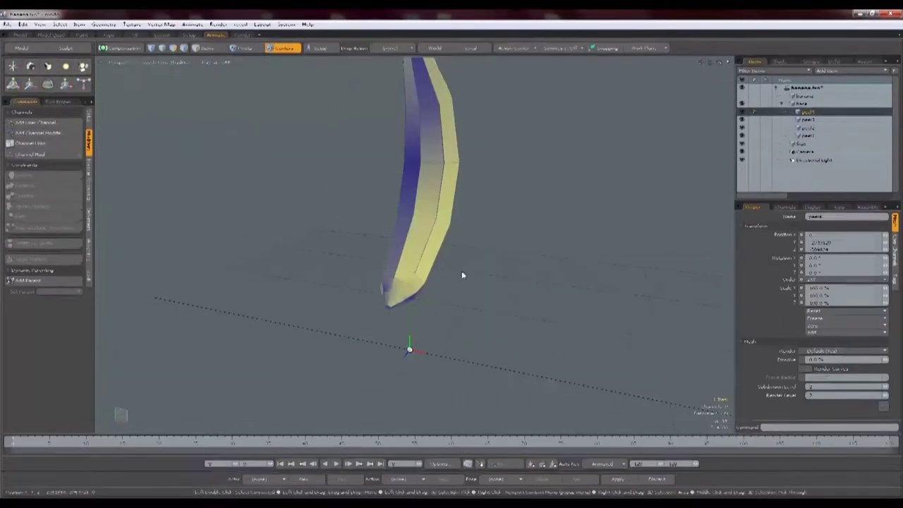
{"action": "right_click", "coordinate": [291, 212]}
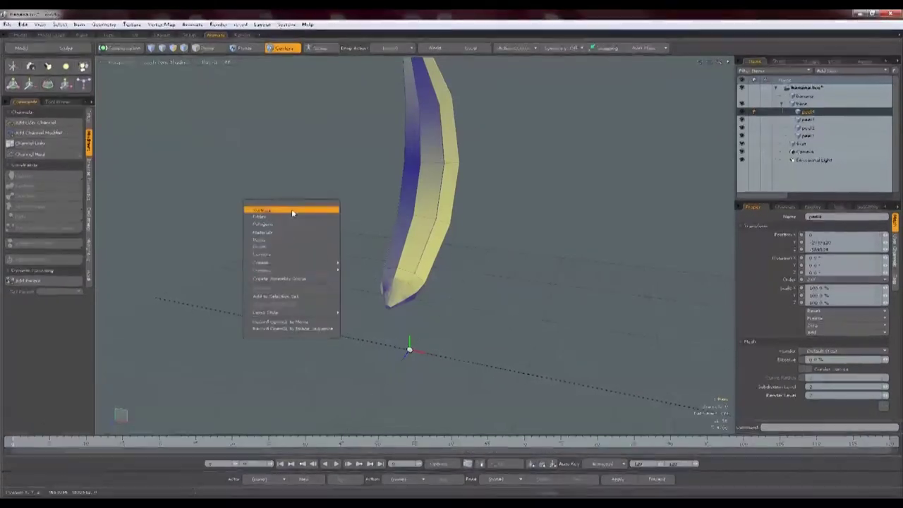
{"action": "left_click", "coordinate": [410, 194]}
{"action": "key", "text": "ctrl+space"}
{"action": "left_click", "coordinate": [415, 396]}
{"action": "key", "text": "w"}
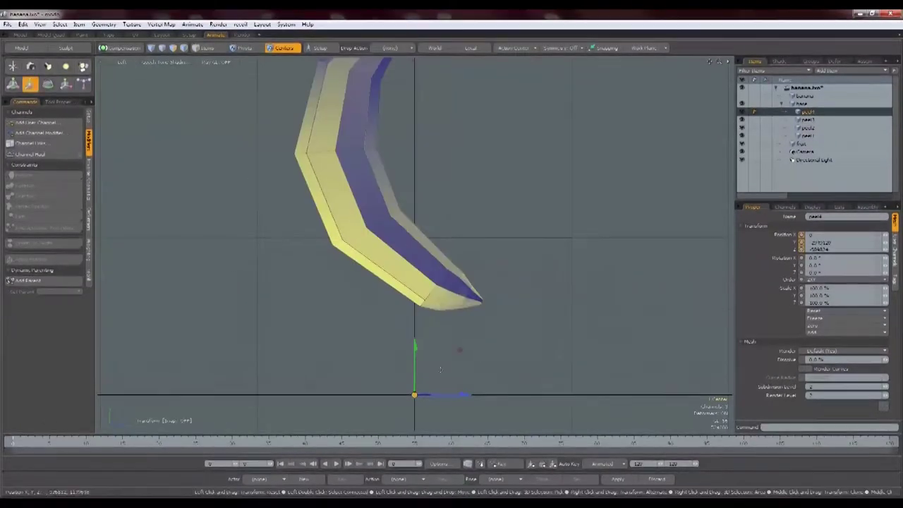
{"action": "left_click_drag", "start_coordinate": [415, 344], "coordinate": [414, 234]}
{"action": "mouse_move", "coordinate": [464, 284]}
{"action": "left_mouse_down"}
{"action": "mouse_move", "coordinate": [484, 283]}
{"action": "mouse_move", "coordinate": [446, 284]}
{"action": "mouse_move", "coordinate": [460, 283]}
{"action": "left_mouse_up"}
Step: Reposition peel4's center at the lower outer edge where the peel meets the base
{"action": "key", "text": "ctrl+space"}
{"action": "left_click", "coordinate": [459, 296]}
{"action": "key", "text": "ctrl+space"}
{"action": "left_click", "coordinate": [423, 295]}
{"action": "left_click_drag", "start_coordinate": [431, 169], "coordinate": [435, 246], "text": "alt+shift"}
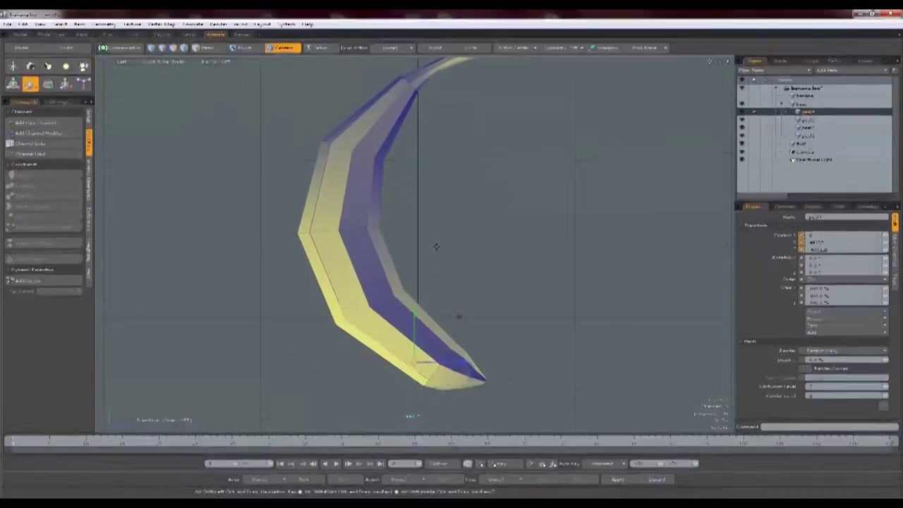
{"action": "left_click_drag", "start_coordinate": [414, 362], "coordinate": [425, 381]}
{"action": "key", "text": "ctrl+space"}
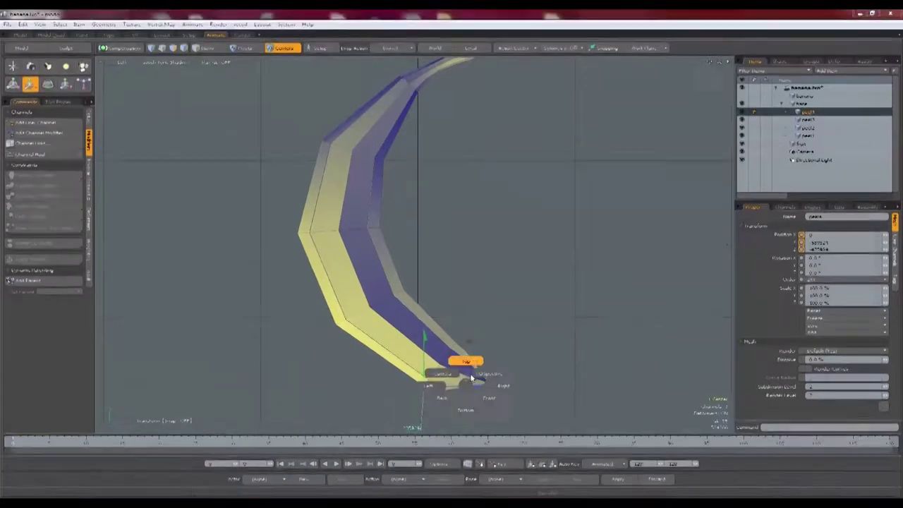
{"action": "left_click", "coordinate": [469, 361]}
{"action": "left_click_drag", "start_coordinate": [409, 335], "coordinate": [258, 314], "text": "alt"}
Step: Move peel3's center to the peel's lower edge beside the base, aligning it in the side and front views
{"action": "left_click", "coordinate": [808, 120]}
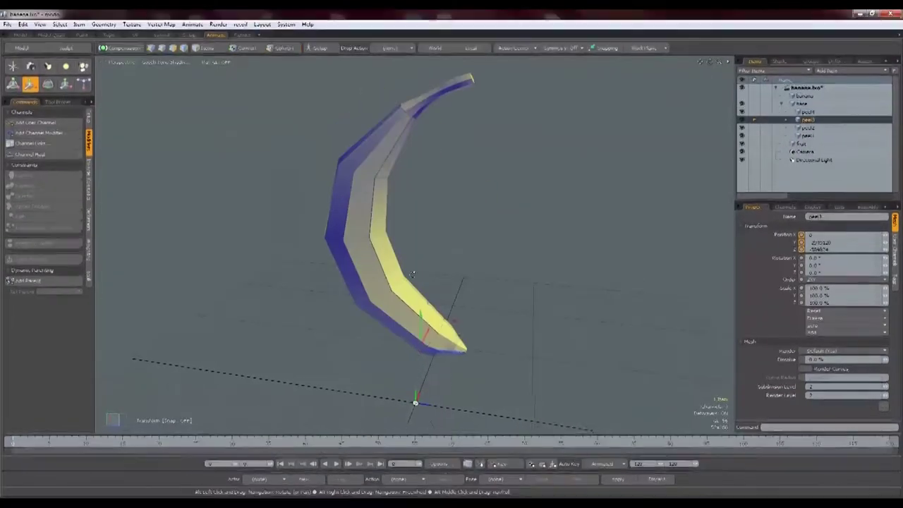
{"action": "left_click_drag", "start_coordinate": [550, 292], "coordinate": [680, 284], "text": "alt"}
{"action": "key", "text": "ctrl+space"}
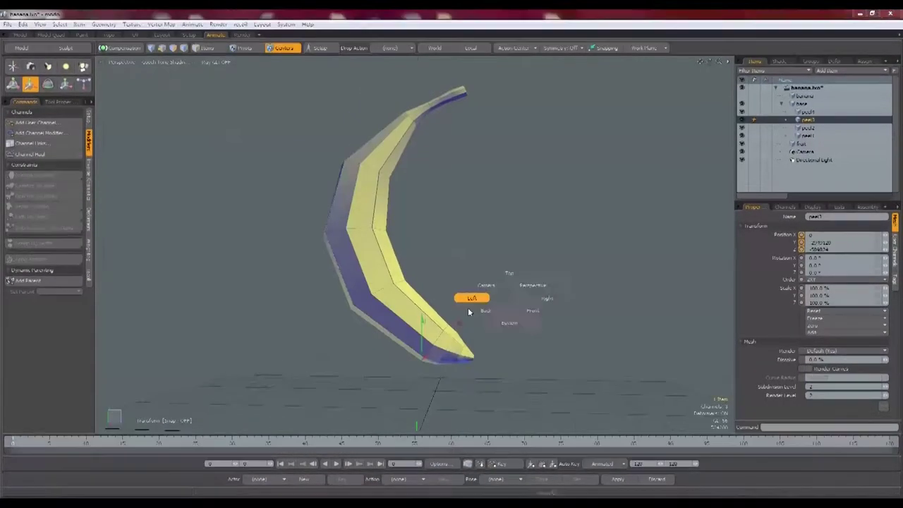
{"action": "left_click", "coordinate": [469, 308]}
{"action": "left_click_drag", "start_coordinate": [451, 368], "coordinate": [442, 193], "text": "alt+shift"}
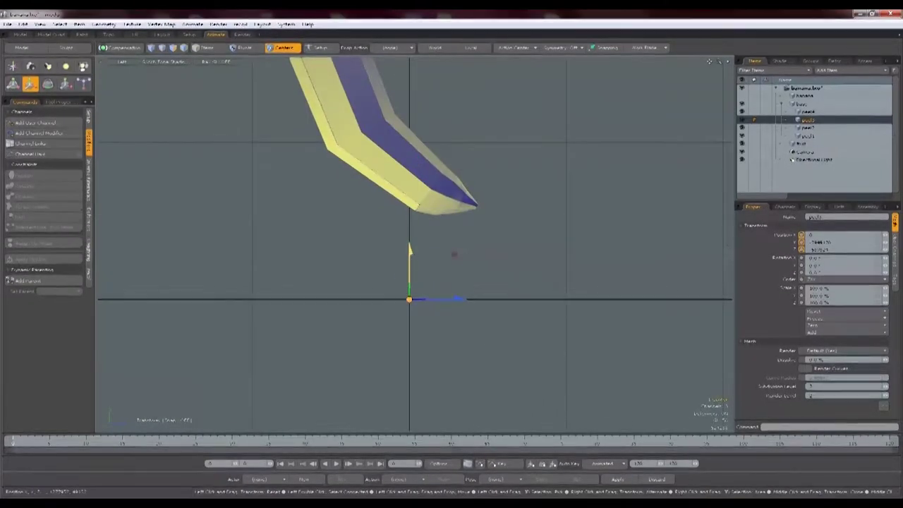
{"action": "left_click_drag", "start_coordinate": [409, 248], "coordinate": [410, 140]}
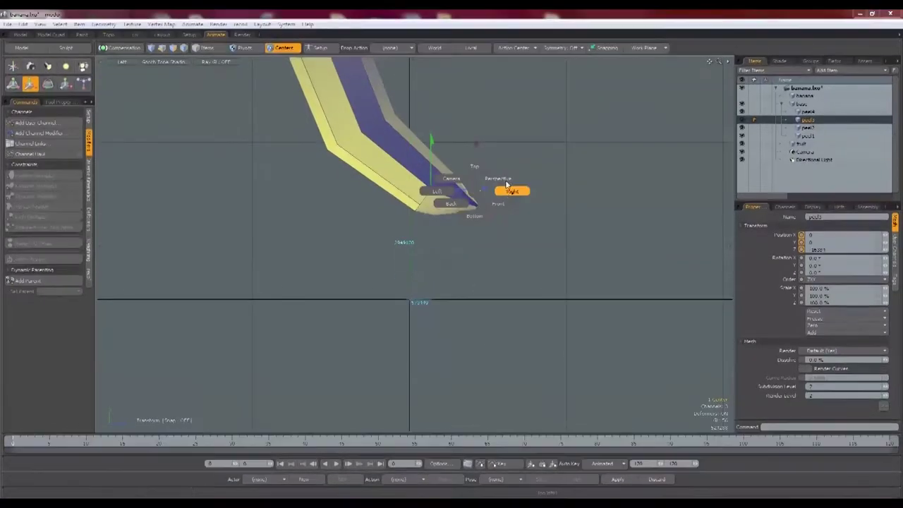
{"action": "left_click", "coordinate": [495, 204]}
{"action": "left_click_drag", "start_coordinate": [483, 295], "coordinate": [484, 253], "text": "alt+shift"}
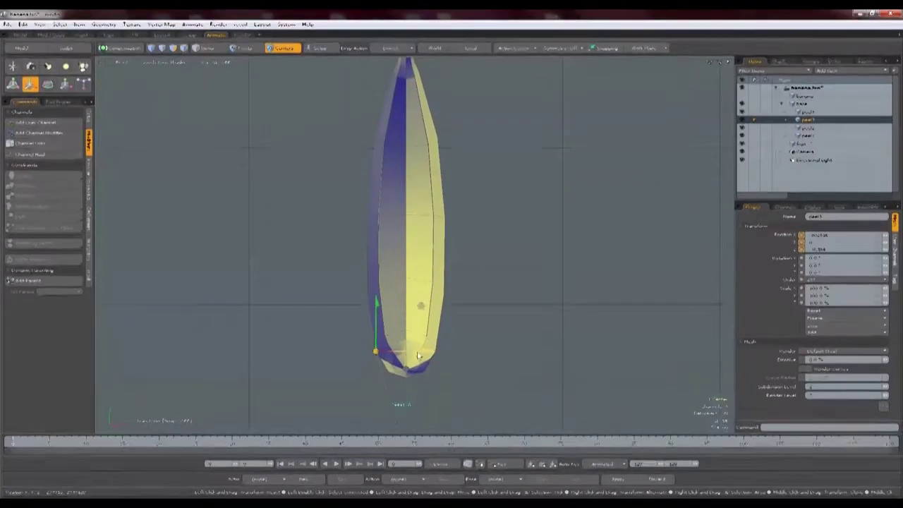
{"action": "left_click", "coordinate": [438, 342]}
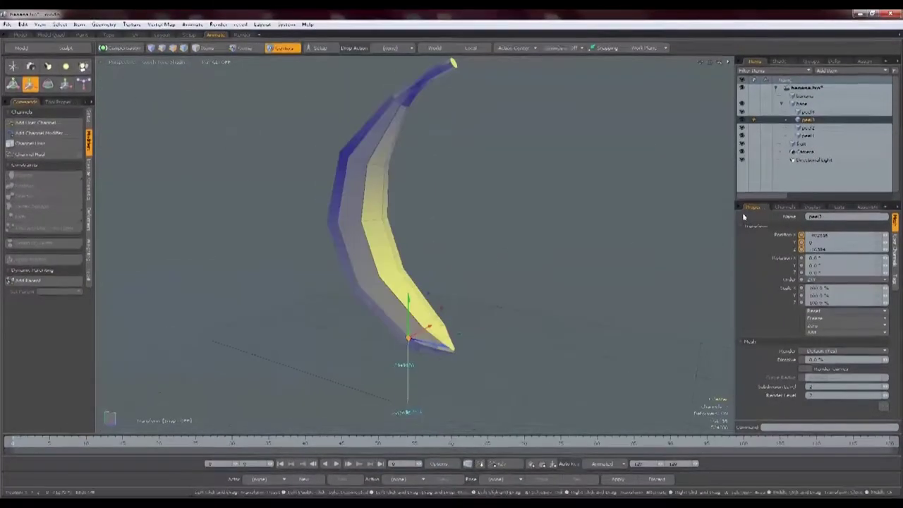
Step: Raise peel2's center to the banana's lower end, adjusting it in the side and front views
{"action": "left_click", "coordinate": [481, 268]}
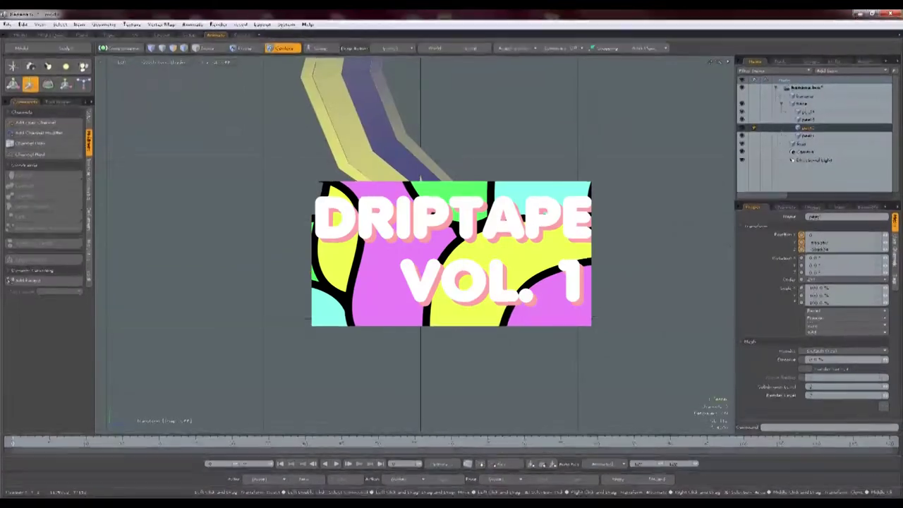
{"action": "left_click", "coordinate": [449, 236]}
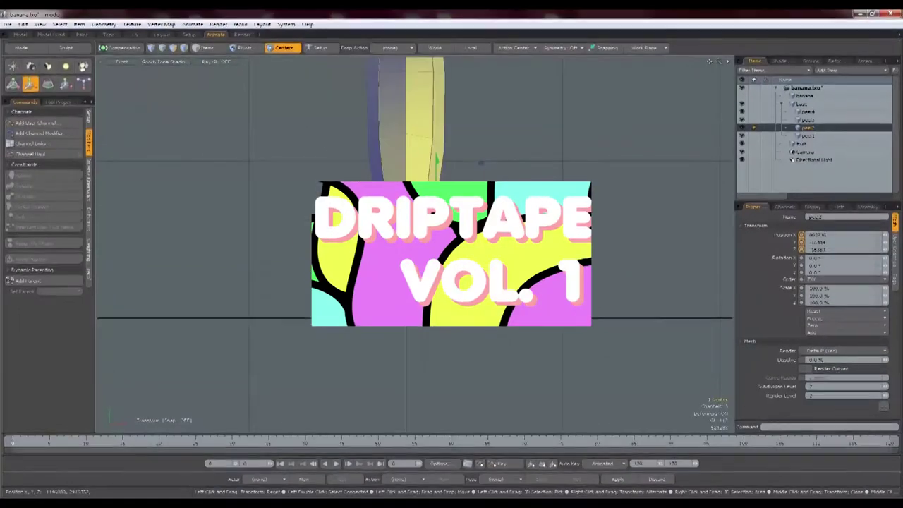
{"action": "key", "text": "ctrl+space"}
{"action": "left_click", "coordinate": [452, 303]}
{"action": "key", "text": "q"}
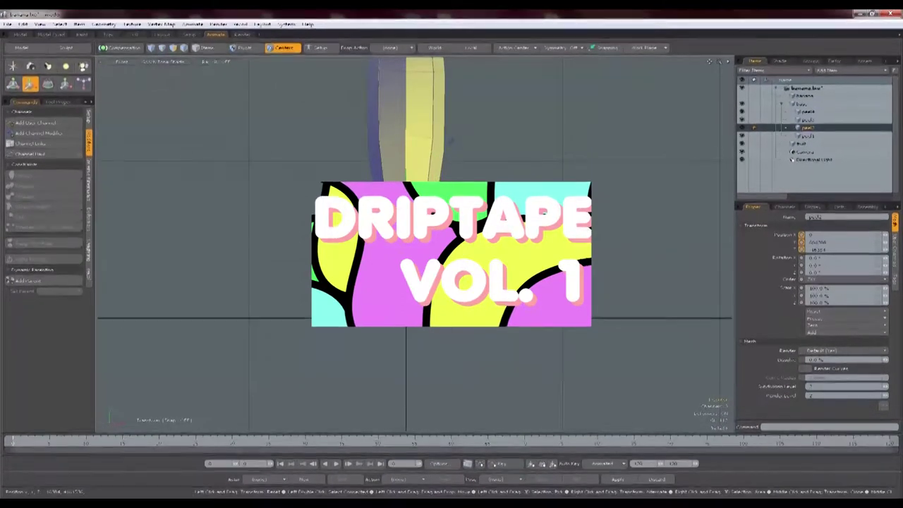
{"action": "key", "text": "ctrl+space"}
{"action": "left_click", "coordinate": [428, 151]}
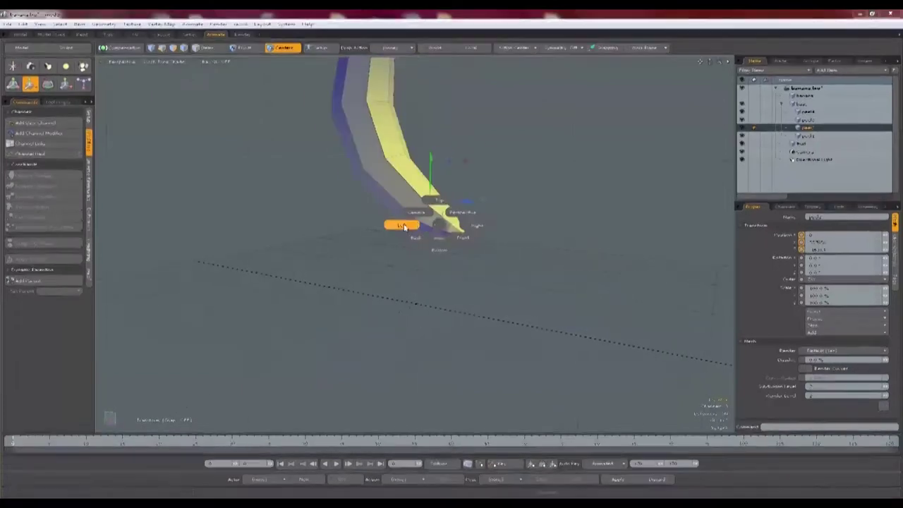
Step: Shift peel2's center along Z toward the peel's lower inner edge near the base
{"action": "left_click", "coordinate": [404, 226]}
{"action": "left_click_drag", "start_coordinate": [481, 186], "coordinate": [499, 186]}
{"action": "key", "text": "ctrl+space"}
{"action": "left_click", "coordinate": [518, 179]}
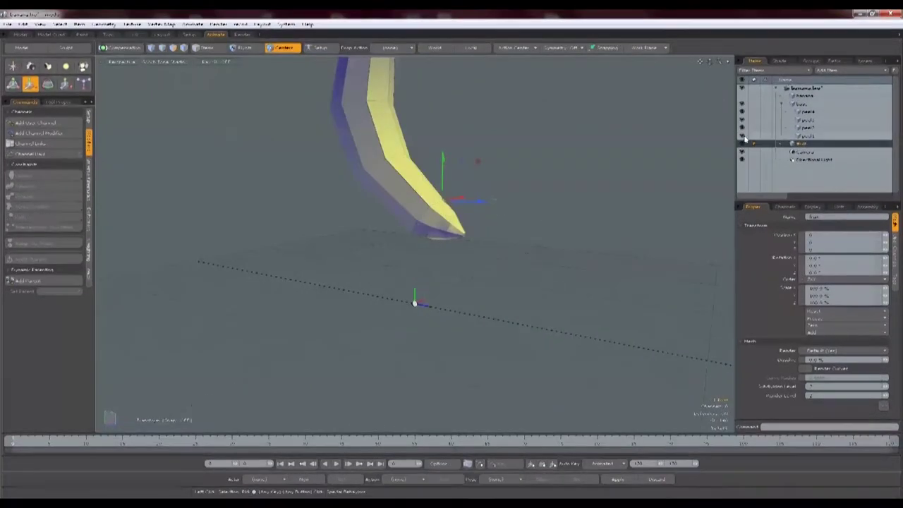
Step: Hide the peel meshes to expose the inner fruit mesh
{"action": "left_click", "coordinate": [741, 120]}
{"action": "left_click", "coordinate": [741, 111]}
{"action": "left_click_drag", "start_coordinate": [366, 303], "coordinate": [451, 296], "text": "alt"}
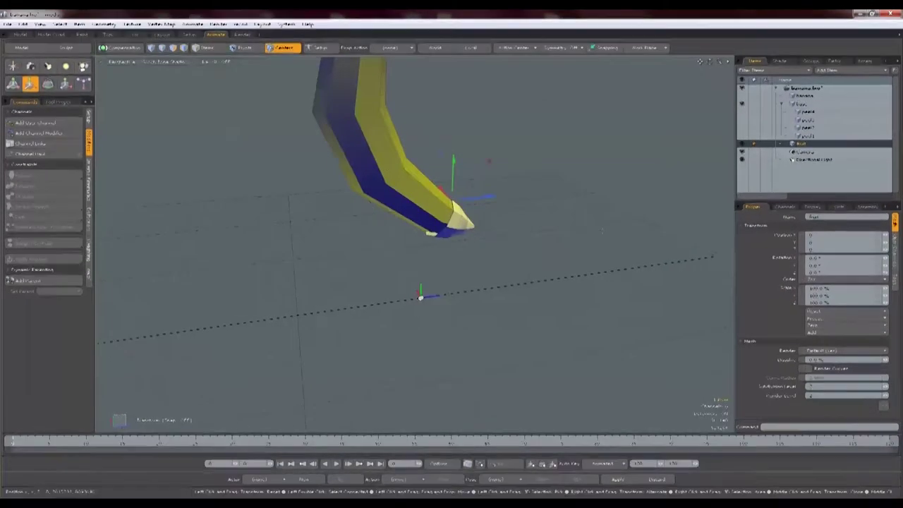
Step: Move the fruit mesh's center from the world origin to the middle of the fruit
{"action": "key", "text": "q"}
{"action": "key", "text": "w"}
{"action": "left_click_drag", "start_coordinate": [421, 265], "coordinate": [421, 110]}
{"action": "key", "text": "ctrl+space"}
{"action": "left_click", "coordinate": [400, 161]}
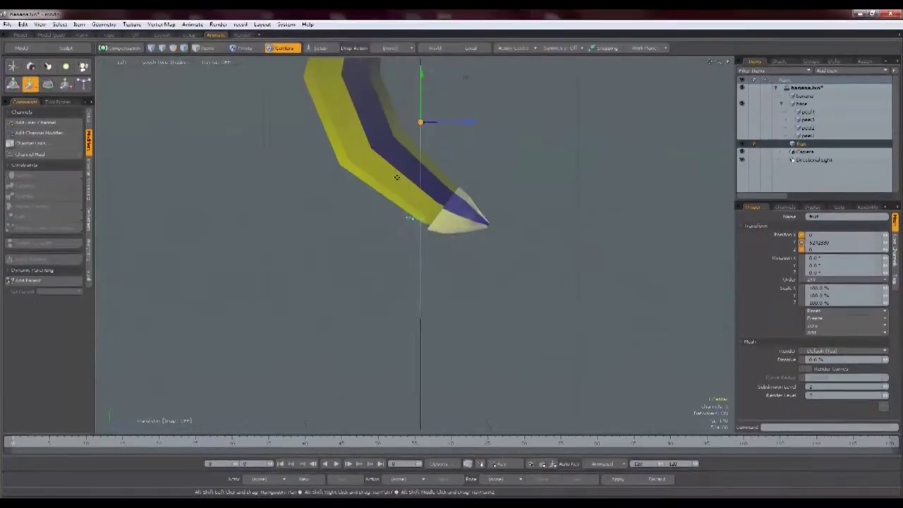
{"action": "left_click_drag", "start_coordinate": [397, 177], "coordinate": [465, 328], "text": "alt+shift"}
{"action": "mouse_move", "coordinate": [488, 228]}
{"action": "left_mouse_down"}
{"action": "mouse_move", "coordinate": [488, 200]}
{"action": "mouse_move", "coordinate": [488, 210]}
{"action": "left_mouse_up"}
{"action": "left_click_drag", "start_coordinate": [537, 257], "coordinate": [464, 257]}
{"action": "key", "text": "ctrl+space"}
{"action": "left_click", "coordinate": [488, 262]}
{"action": "key", "text": "ctrl+space"}
{"action": "left_click", "coordinate": [491, 256]}
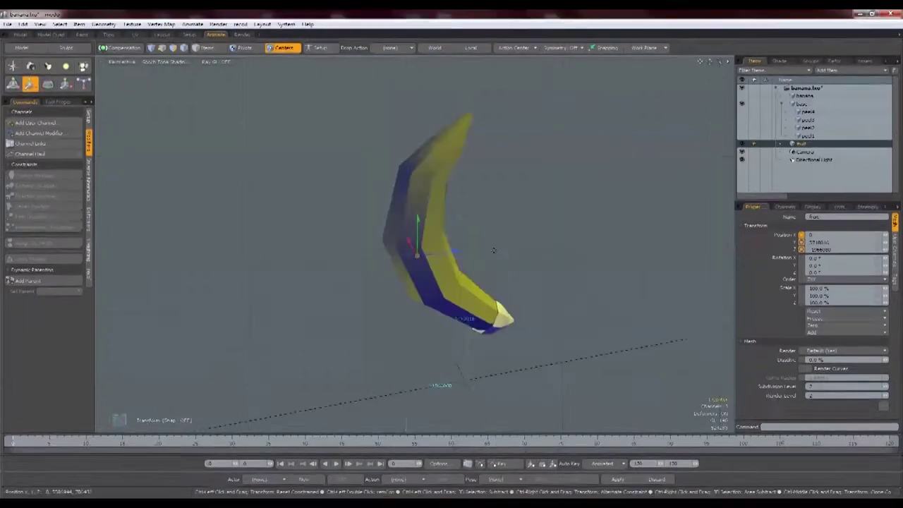
Step: Make all four peel meshes visible again
{"action": "left_click", "coordinate": [742, 135]}
{"action": "left_click", "coordinate": [742, 128]}
{"action": "left_click", "coordinate": [742, 120]}
{"action": "left_click", "coordinate": [742, 112]}
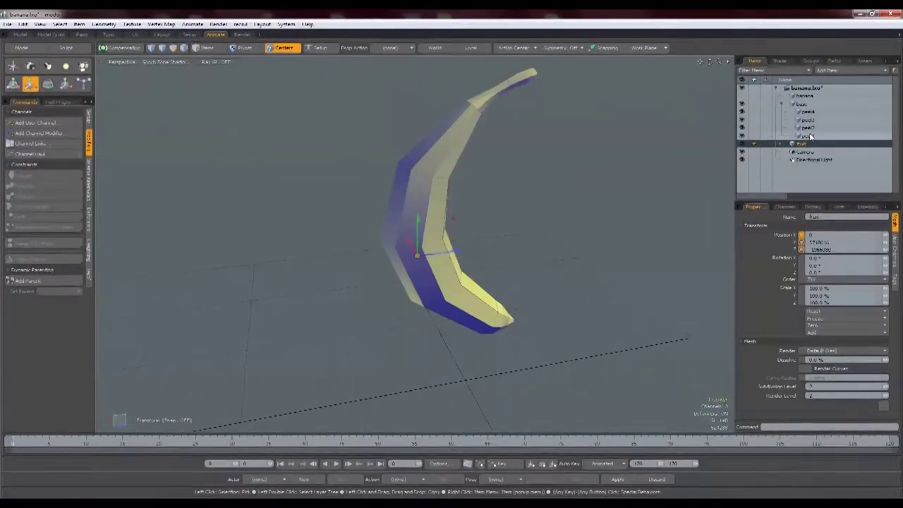
Step: Apply a Bend mesh deformer to peel2
{"action": "left_click", "coordinate": [808, 128]}
{"action": "left_click_drag", "start_coordinate": [579, 230], "coordinate": [533, 244], "text": "alt"}
{"action": "key", "text": "space"}
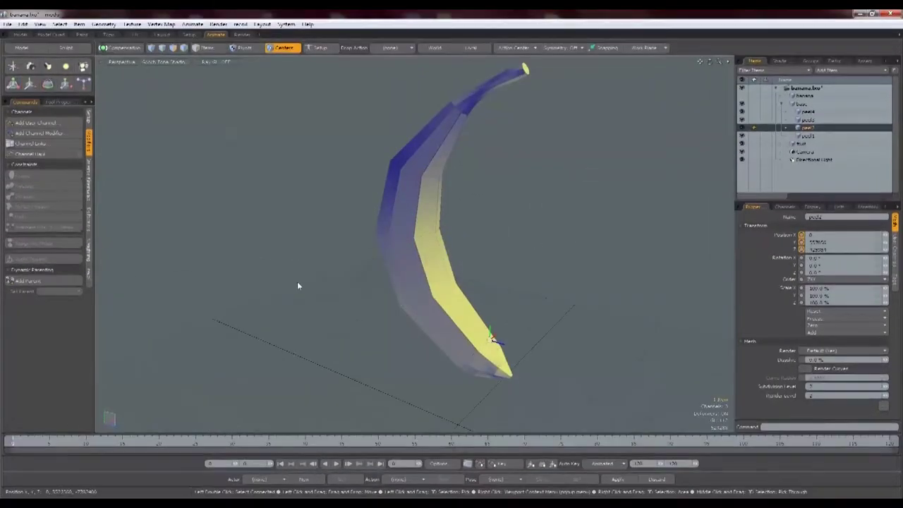
{"action": "left_click", "coordinate": [89, 222]}
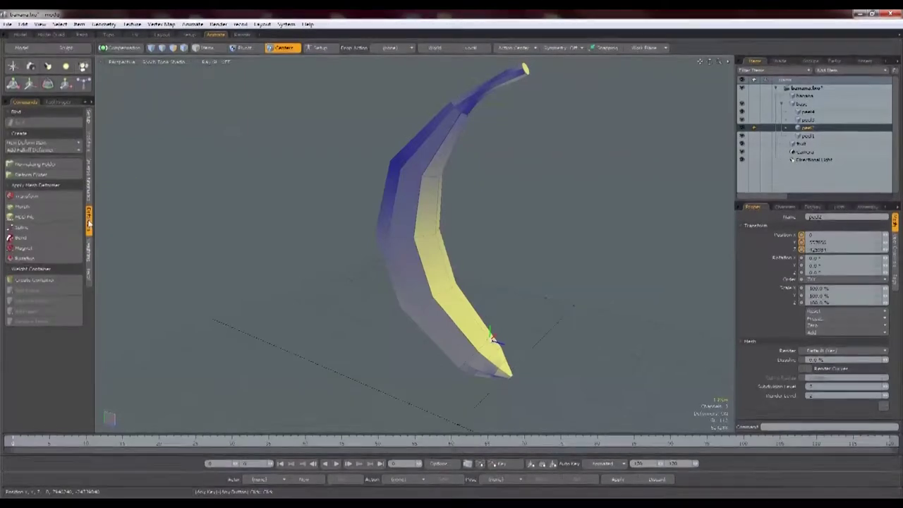
{"action": "left_click", "coordinate": [40, 237]}
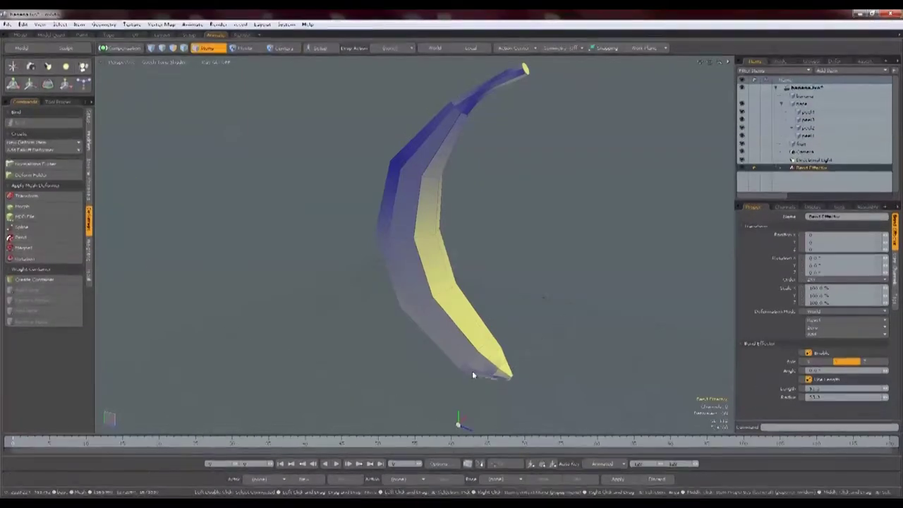
{"action": "left_click", "coordinate": [489, 344]}
{"action": "left_click", "coordinate": [41, 237]}
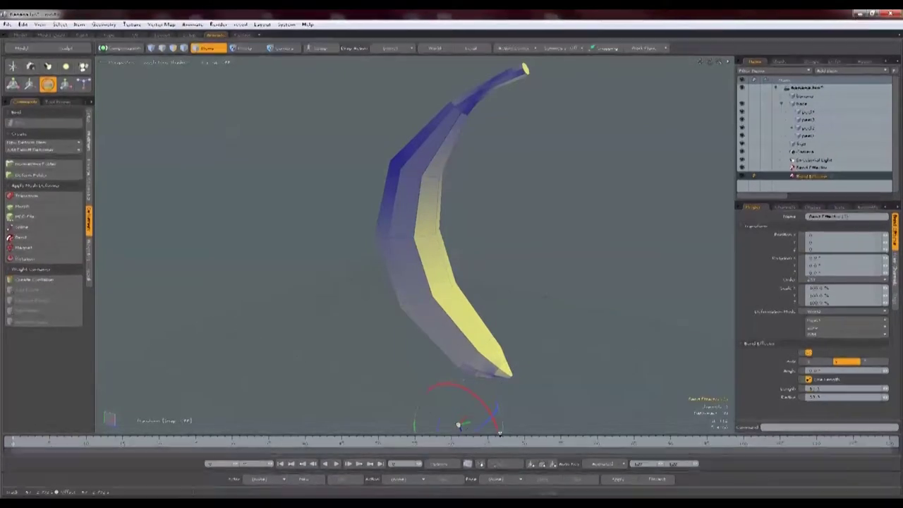
{"action": "key", "text": "ctrl+z"}
Step: Try rotating peel2 away from the banana around its lower center, and undo the rotation
{"action": "left_click", "coordinate": [522, 359]}
{"action": "left_click", "coordinate": [436, 268]}
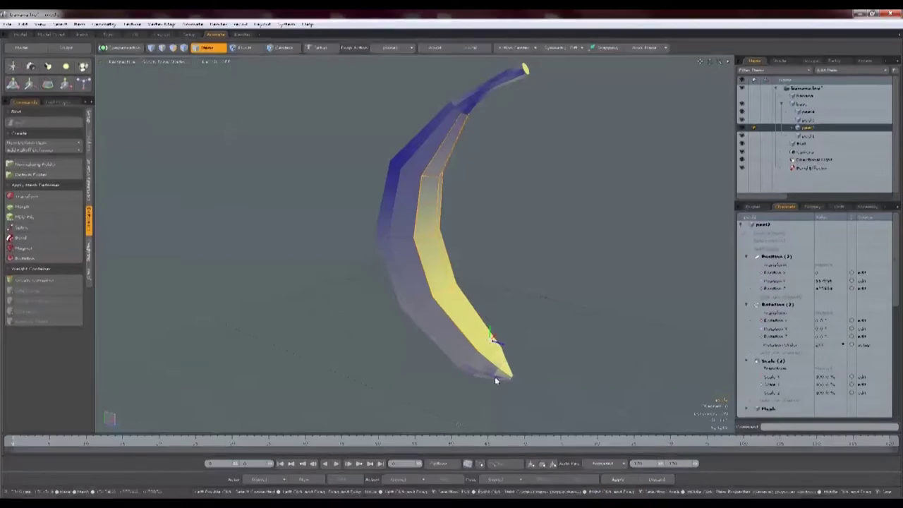
{"action": "left_click_drag", "start_coordinate": [503, 296], "coordinate": [530, 313]}
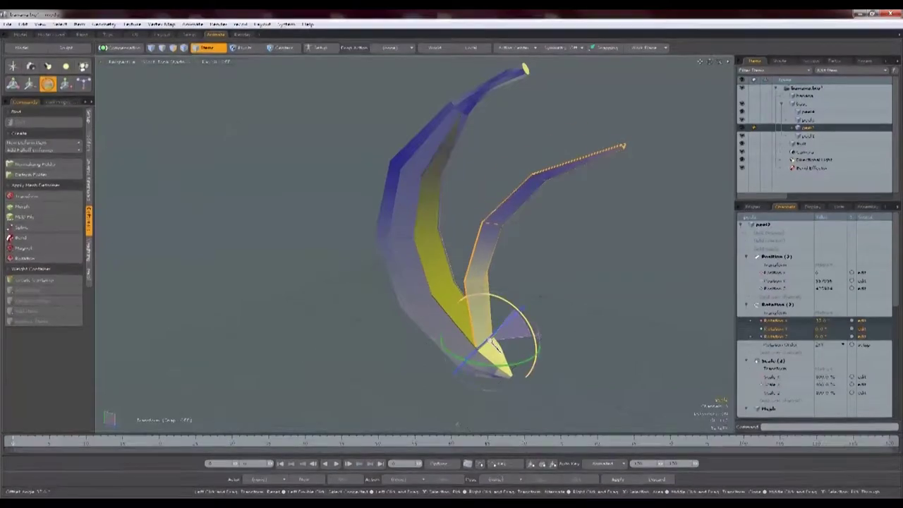
{"action": "key", "text": "ctrl+z"}
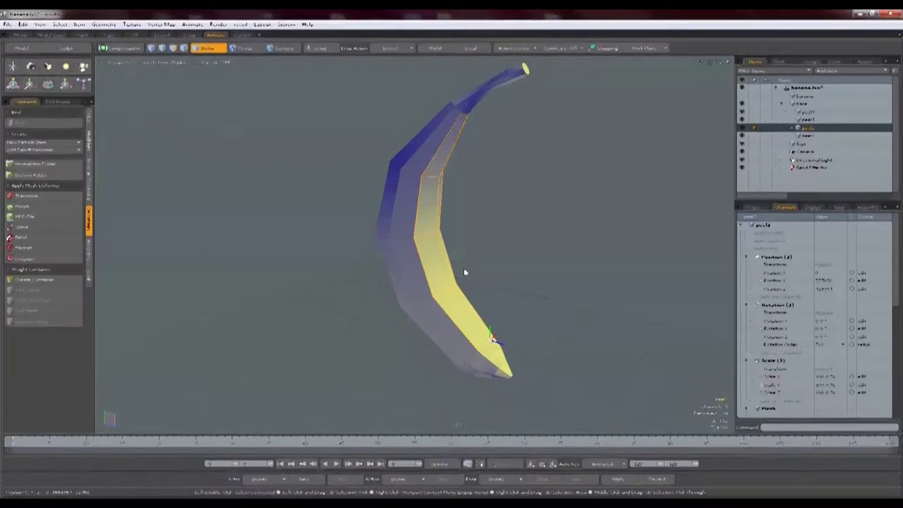
Step: Try to start drawing a skeleton for peel2 with the Skeleton tool
{"action": "left_click", "coordinate": [468, 262]}
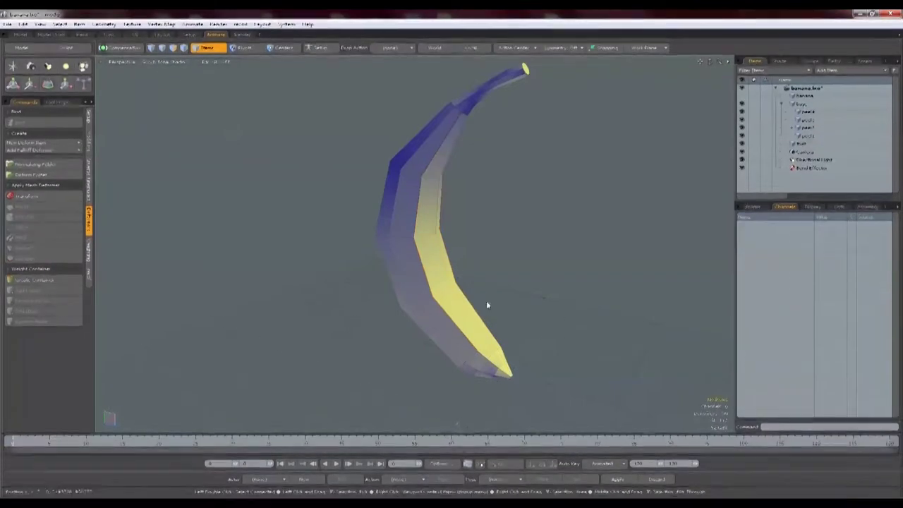
{"action": "left_click", "coordinate": [452, 296]}
{"action": "left_click", "coordinate": [89, 117]}
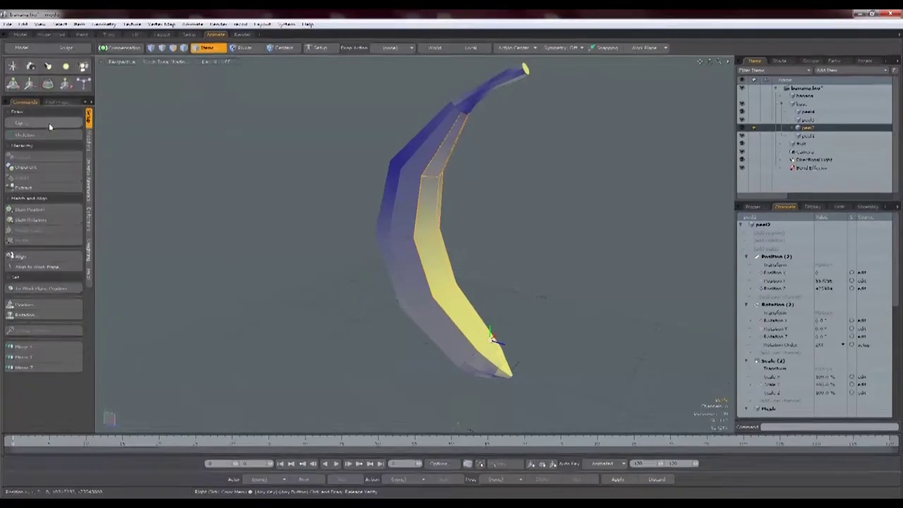
{"action": "left_click", "coordinate": [43, 134]}
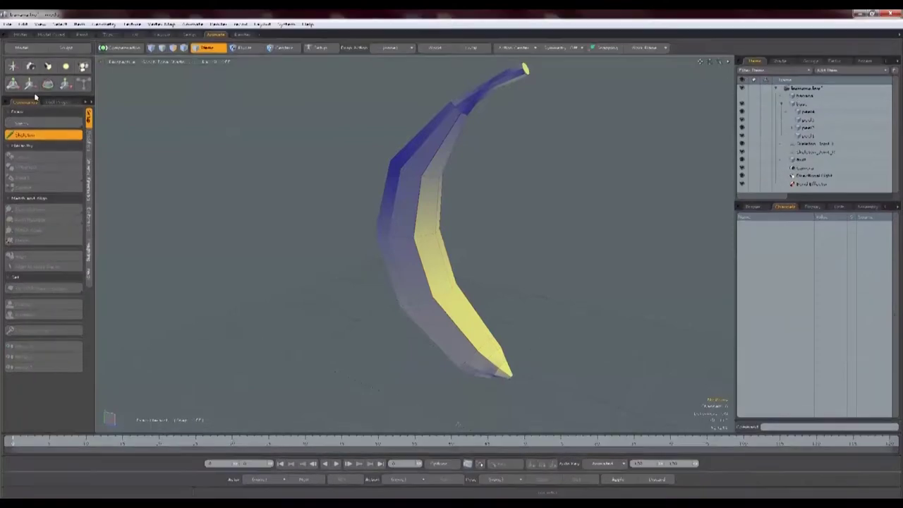
{"action": "left_click", "coordinate": [56, 136]}
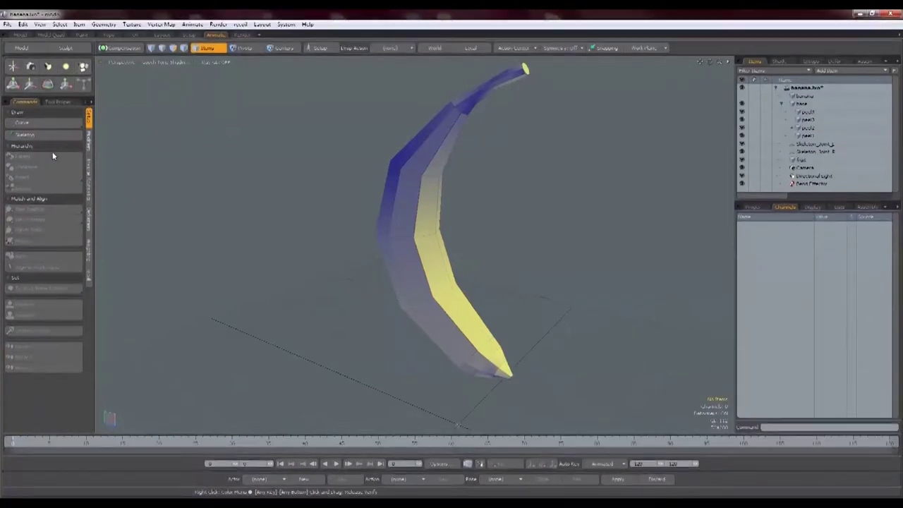
{"action": "left_click", "coordinate": [64, 135]}
Step: Delete the two stray skeleton joints from the item list
{"action": "left_click", "coordinate": [741, 136]}
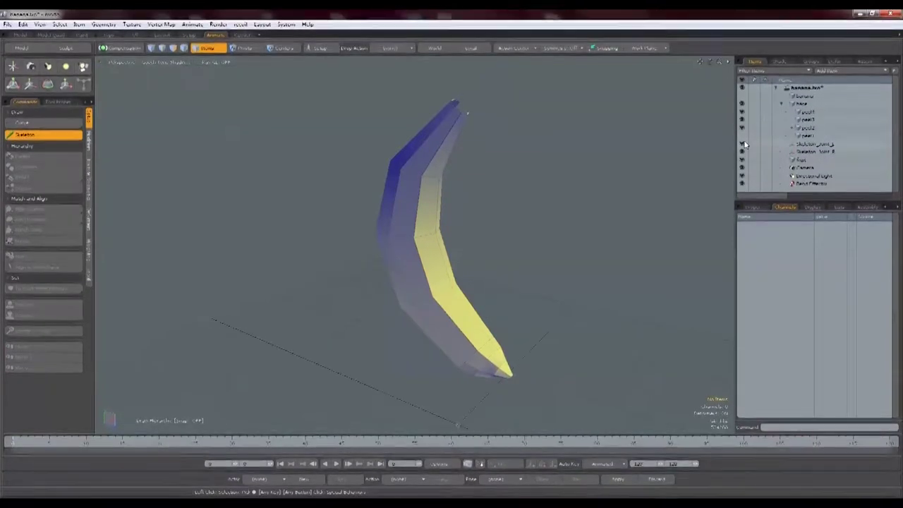
{"action": "left_click", "coordinate": [816, 145]}
{"action": "left_click", "coordinate": [813, 153], "text": "shift"}
{"action": "left_click_drag", "start_coordinate": [810, 152], "coordinate": [836, 150]}
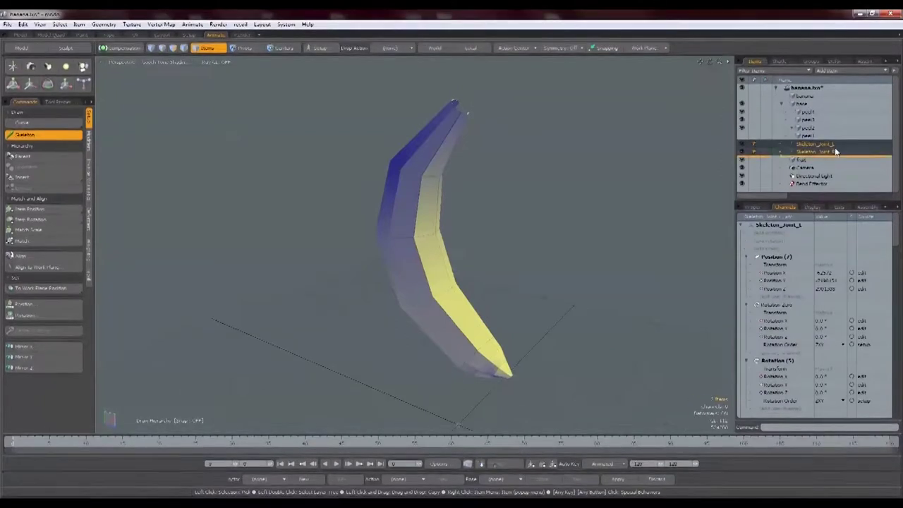
{"action": "key", "text": "Delete"}
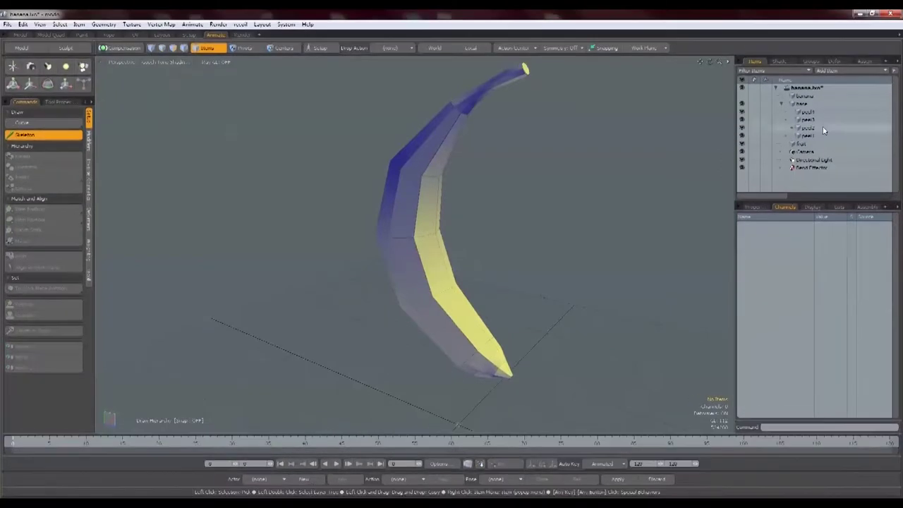
Step: Hide peel2, peel3 and peel4, keeping only peel1, the base and the fruit visible
{"action": "left_click", "coordinate": [743, 104]}
{"action": "left_click", "coordinate": [742, 103]}
{"action": "left_click", "coordinate": [743, 112]}
{"action": "left_click", "coordinate": [742, 126]}
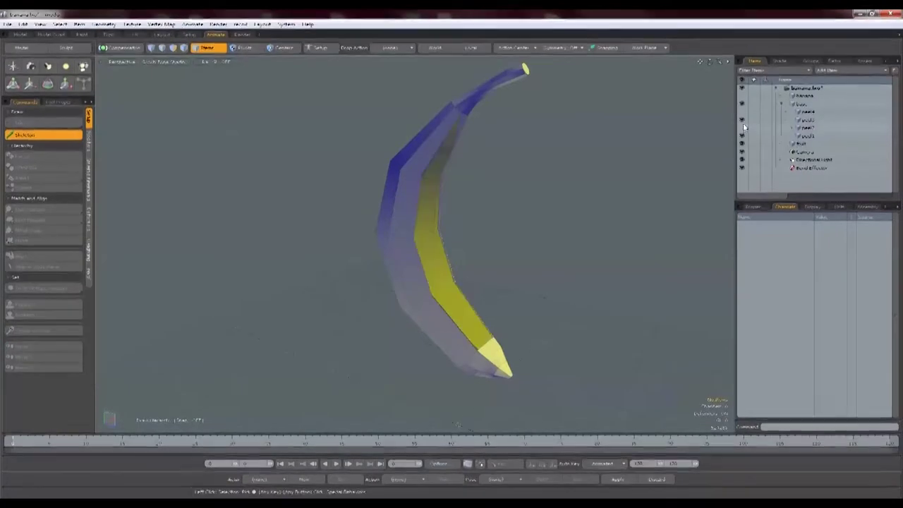
{"action": "left_click", "coordinate": [743, 119]}
{"action": "left_click_drag", "start_coordinate": [468, 171], "coordinate": [399, 292], "text": "alt"}
{"action": "left_click", "coordinate": [55, 138]}
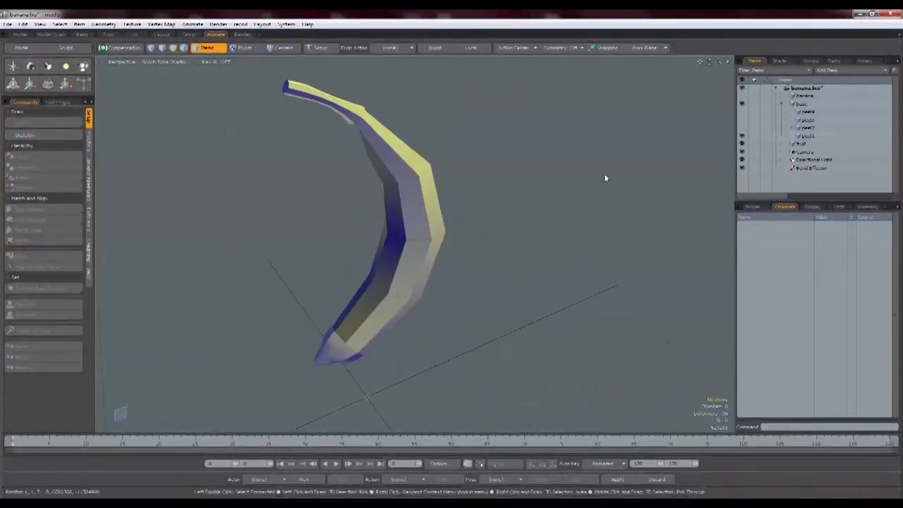
Step: Try to draw a skeleton chain along peel1 in Setup mode, starting from its lower end
{"action": "left_click", "coordinate": [411, 306]}
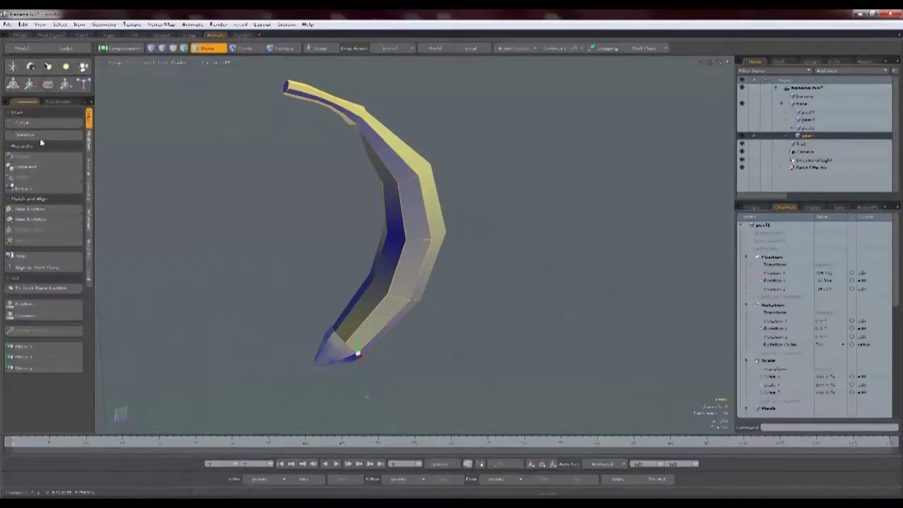
{"action": "left_click", "coordinate": [316, 50]}
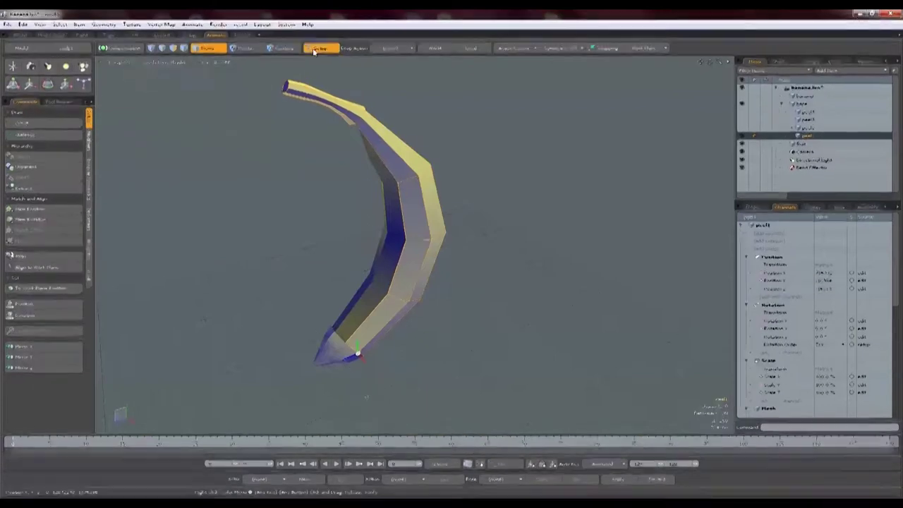
{"action": "left_click_drag", "start_coordinate": [536, 233], "coordinate": [576, 256], "text": "alt"}
{"action": "left_click", "coordinate": [32, 136]}
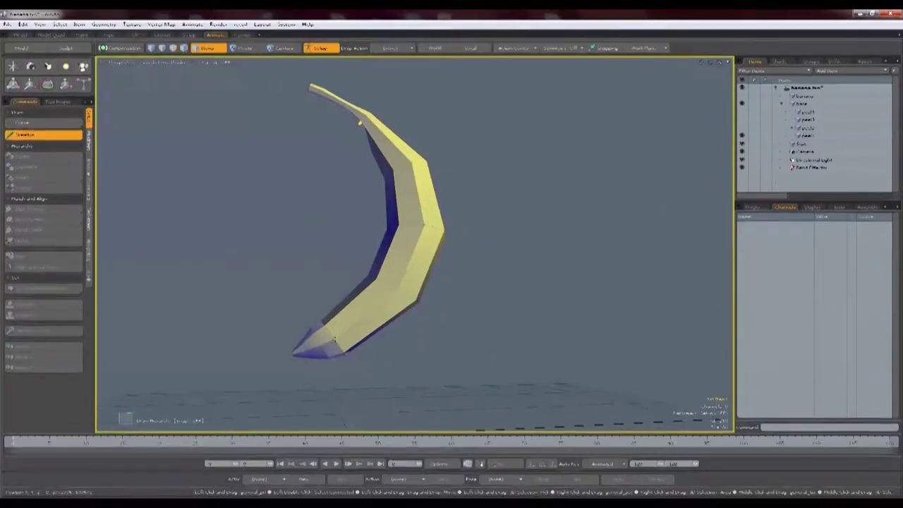
{"action": "left_click", "coordinate": [334, 339]}
{"action": "left_click", "coordinate": [387, 297]}
{"action": "left_click", "coordinate": [417, 234]}
{"action": "key", "text": "ctrl+z"}
{"action": "key", "text": "ctrl+z"}
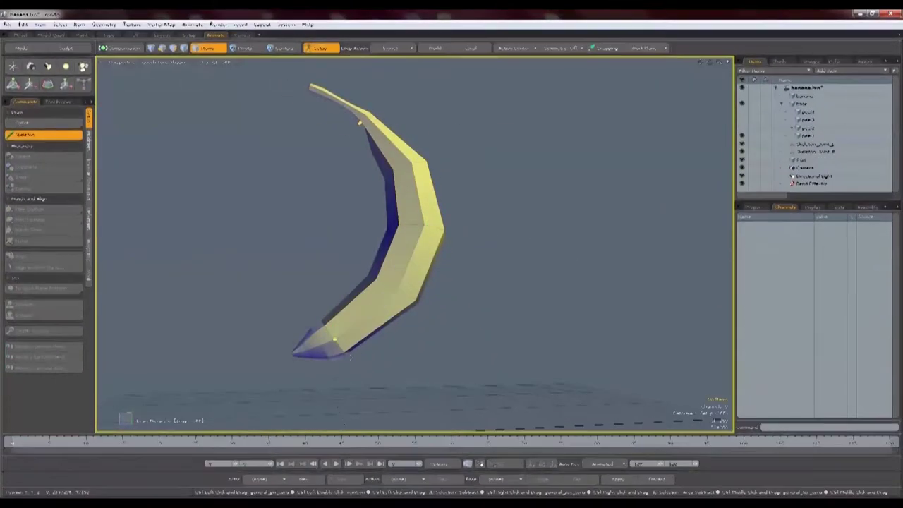
{"action": "left_click_drag", "start_coordinate": [351, 357], "coordinate": [371, 359], "text": "alt"}
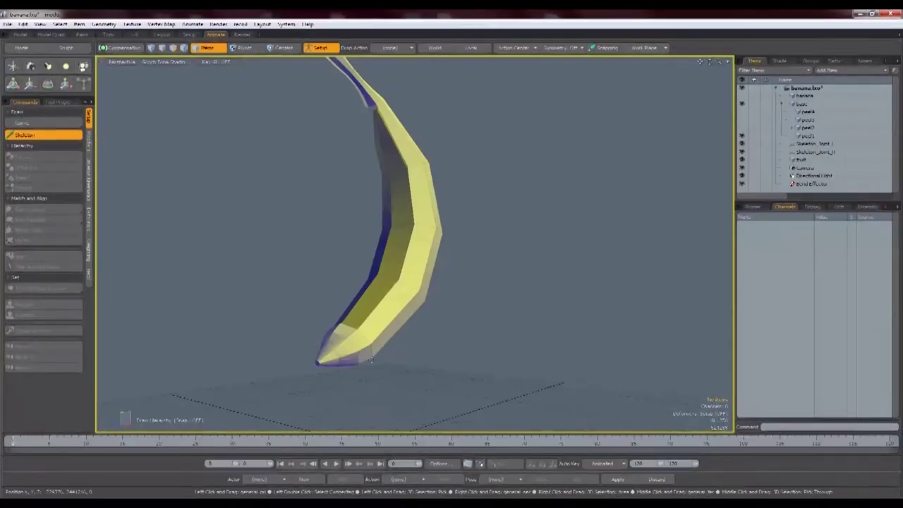
Step: Try again to place a skeleton joint at the lower outer corner of the peel
{"action": "key", "text": "space"}
{"action": "left_click", "coordinate": [33, 136]}
{"action": "left_click", "coordinate": [367, 357]}
{"action": "key", "text": "ctrl+z"}
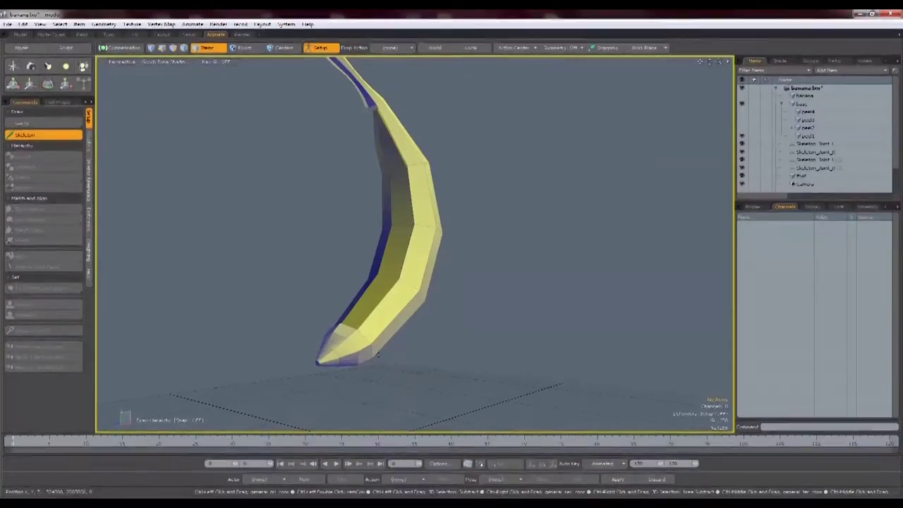
{"action": "left_click", "coordinate": [371, 354]}
{"action": "left_click_drag", "start_coordinate": [370, 354], "coordinate": [471, 347], "text": "alt"}
{"action": "key", "text": "ctrl+z"}
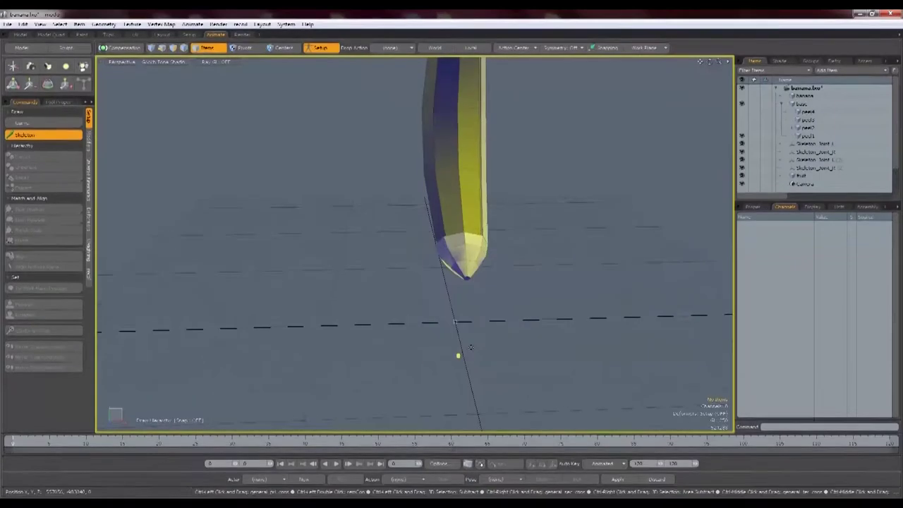
Step: Set the skeleton tool's Align and Symmetry options to Off and disable Preserve Alignment
{"action": "left_click", "coordinate": [59, 103]}
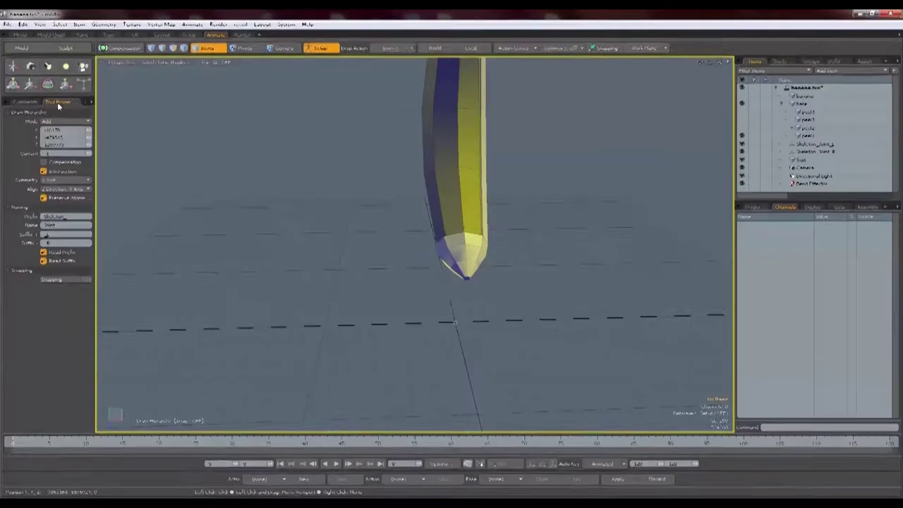
{"action": "left_click", "coordinate": [55, 189]}
{"action": "left_click", "coordinate": [54, 145]}
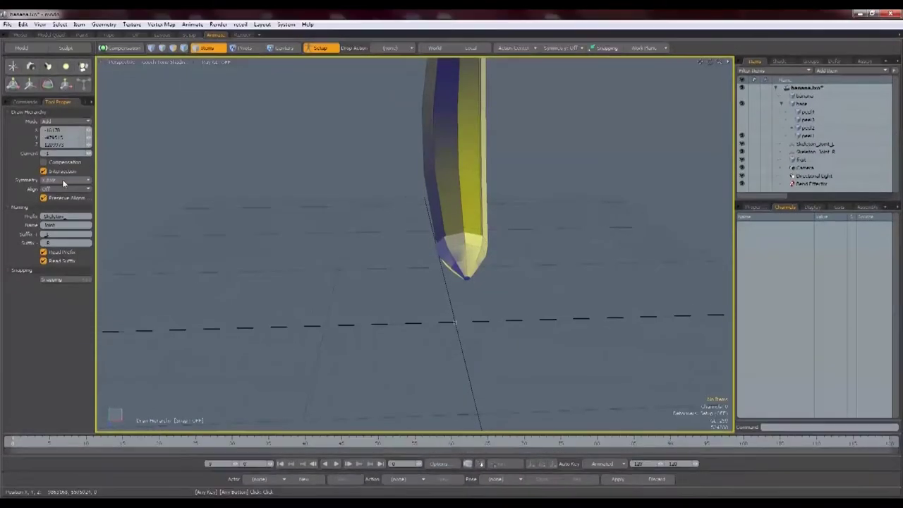
{"action": "left_click", "coordinate": [65, 181]}
{"action": "left_click", "coordinate": [64, 172]}
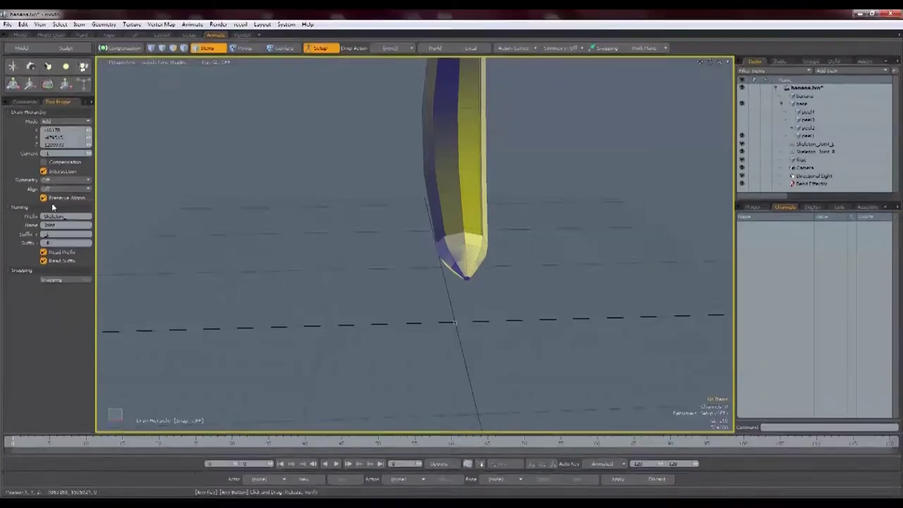
{"action": "left_click", "coordinate": [44, 198]}
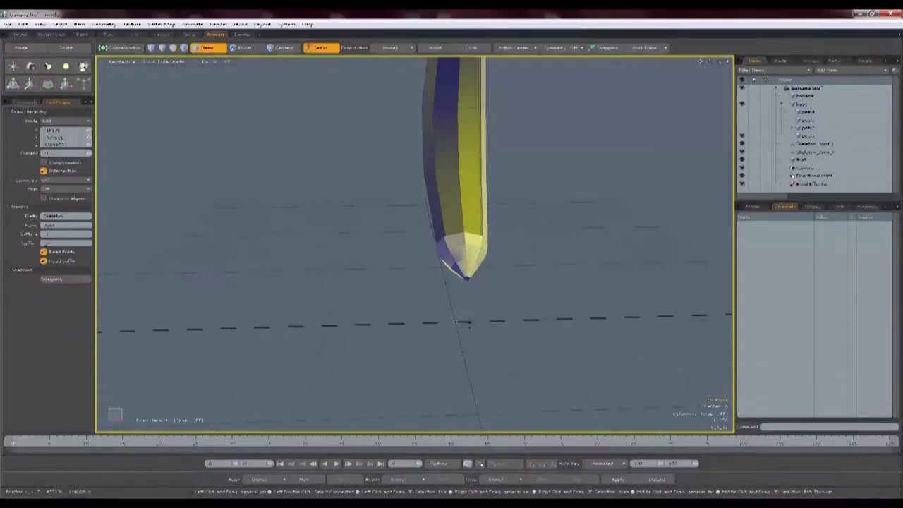
Step: Undo the skeleton tool option changes, the placed joints and the switch to Setup mode
{"action": "key", "text": "ctrl+z"}
{"action": "key", "text": "ctrl+z"}
{"action": "key", "text": "ctrl+z"}
{"action": "key", "text": "ctrl+z"}
{"action": "key", "text": "ctrl+z"}
{"action": "key", "text": "ctrl+z"}
{"action": "key", "text": "ctrl+z"}
{"action": "left_click_drag", "start_coordinate": [572, 284], "coordinate": [547, 317], "text": "alt+shift"}
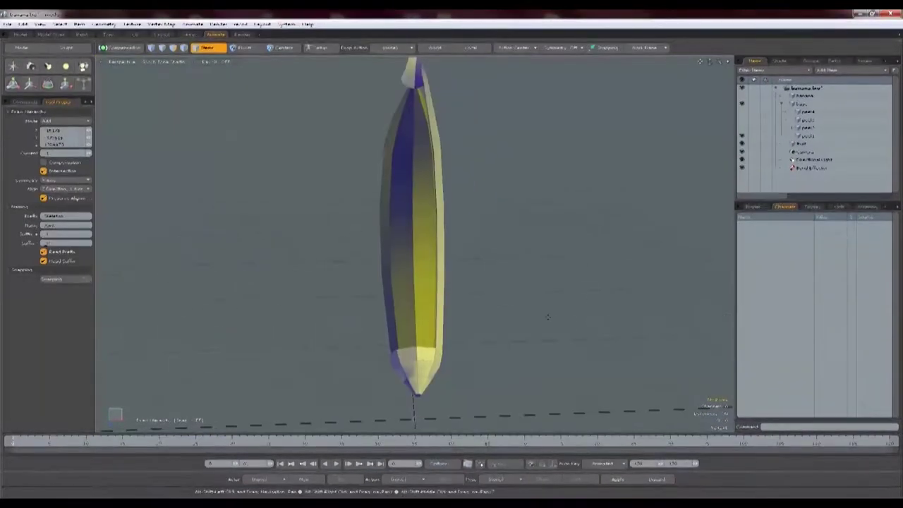
Step: Turn off Intersection and Preserve Alignment for the skeleton drawing tool
{"action": "left_click", "coordinate": [44, 172]}
{"action": "left_click", "coordinate": [80, 181]}
{"action": "left_click", "coordinate": [80, 182]}
{"action": "left_click", "coordinate": [73, 190]}
{"action": "left_click", "coordinate": [69, 143]}
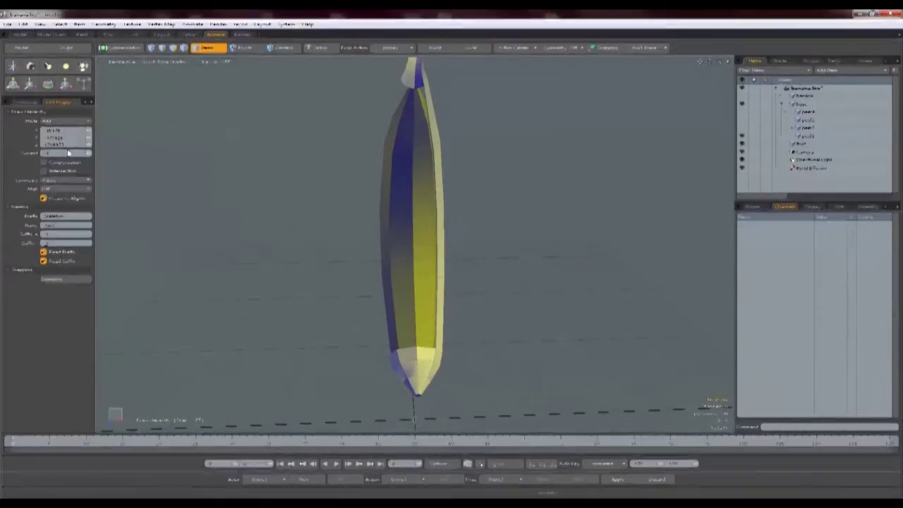
{"action": "left_click", "coordinate": [46, 199]}
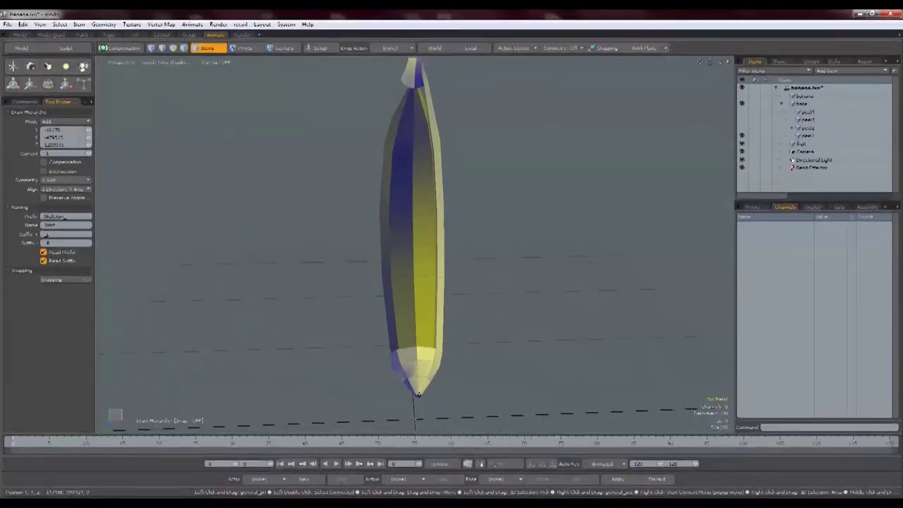
Step: Try to place a skeleton joint at the banana's lower tip, and undo it
{"action": "left_click", "coordinate": [419, 394]}
{"action": "left_click_drag", "start_coordinate": [451, 357], "coordinate": [459, 337], "text": "alt"}
{"action": "left_click", "coordinate": [333, 332]}
{"action": "key", "text": "ctrl+z"}
{"action": "key", "text": "ctrl+z"}
Step: Enable Intersection and set Symmetry to Off for the skeleton drawing tool
{"action": "left_click", "coordinate": [47, 171]}
{"action": "left_click", "coordinate": [60, 181]}
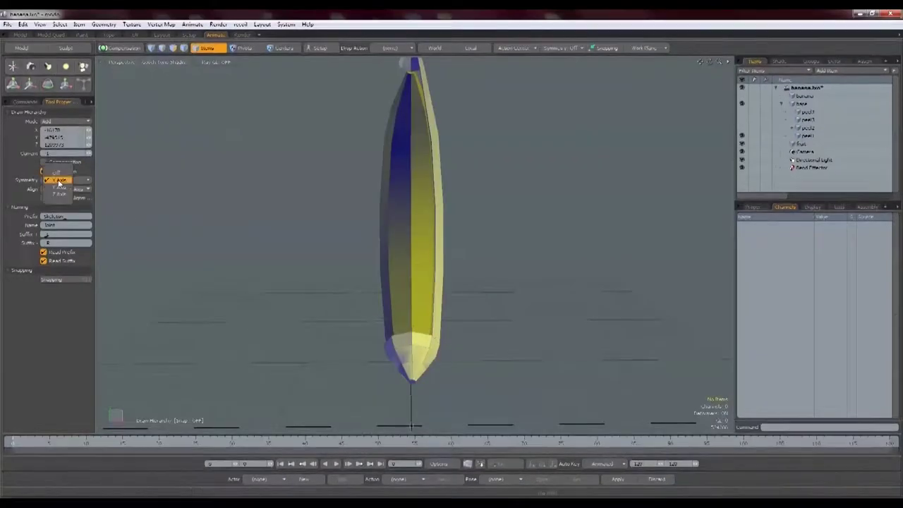
{"action": "left_click", "coordinate": [57, 173]}
{"action": "left_click", "coordinate": [63, 189]}
{"action": "left_click", "coordinate": [59, 188]}
Step: Try placing unmirrored joints from the banana's tip in the perspective view, and undo them
{"action": "left_click_drag", "start_coordinate": [485, 368], "coordinate": [432, 336], "text": "alt"}
{"action": "left_click", "coordinate": [380, 327]}
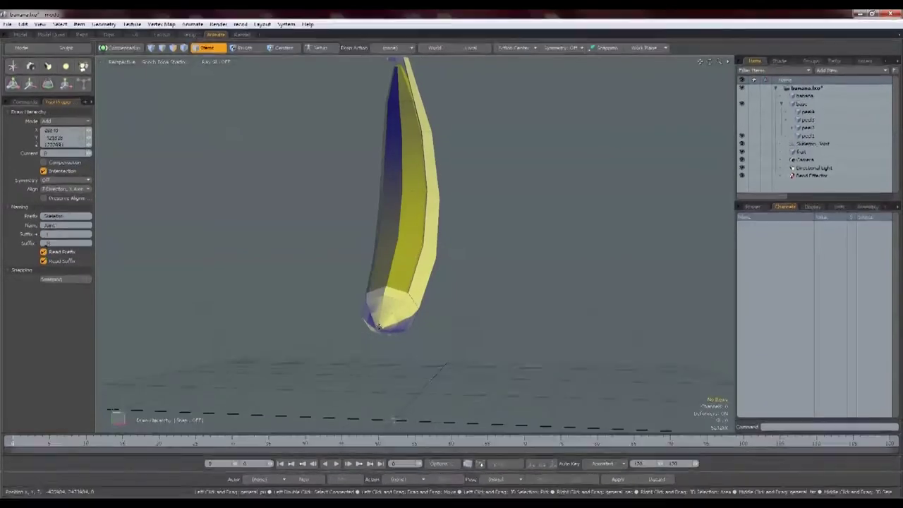
{"action": "left_click", "coordinate": [417, 419]}
{"action": "left_click", "coordinate": [482, 317]}
{"action": "mouse_move", "coordinate": [482, 318]}
{"action": "left_mouse_down", "text": "alt"}
{"action": "mouse_move", "coordinate": [494, 246]}
{"action": "mouse_move", "coordinate": [536, 287]}
{"action": "left_mouse_up", "text": "alt"}
{"action": "key", "text": "ctrl+z"}
{"action": "key", "text": "ctrl+z"}
{"action": "key", "text": "ctrl+z"}
Step: Select the base and place the first skeleton joint at the banana's lower tip in an orthographic view
{"action": "left_click", "coordinate": [810, 103]}
{"action": "left_click_drag", "start_coordinate": [419, 238], "coordinate": [434, 223], "text": "alt"}
{"action": "key", "text": "KP_3"}
{"action": "left_click", "coordinate": [591, 223]}
{"action": "key", "text": "ctrl+space"}
{"action": "left_click", "coordinate": [566, 242]}
Step: Set the tool's Symmetry and Align to Off and place a second joint at the base's outer edge in the front view
{"action": "key", "text": "ctrl+space"}
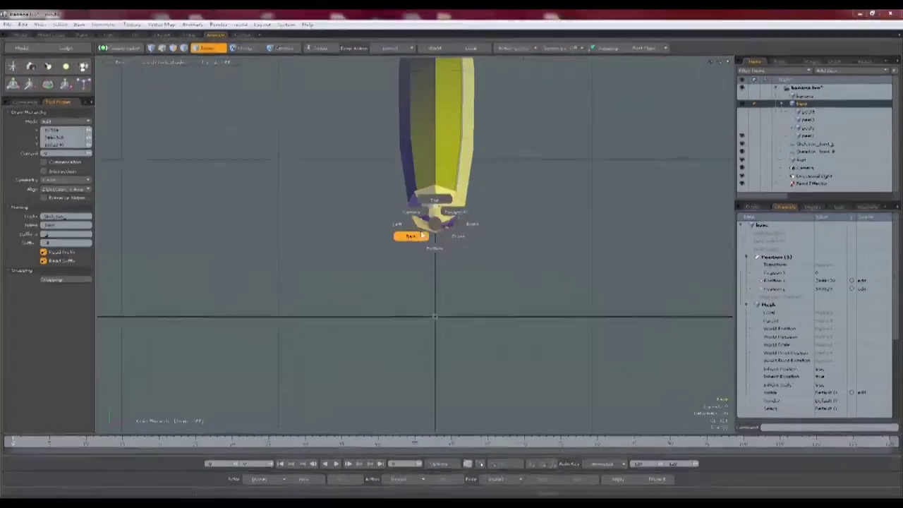
{"action": "left_click", "coordinate": [399, 225]}
{"action": "key", "text": "ctrl+space"}
{"action": "left_click", "coordinate": [446, 228]}
{"action": "left_click", "coordinate": [285, 208]}
{"action": "key", "text": "ctrl+space"}
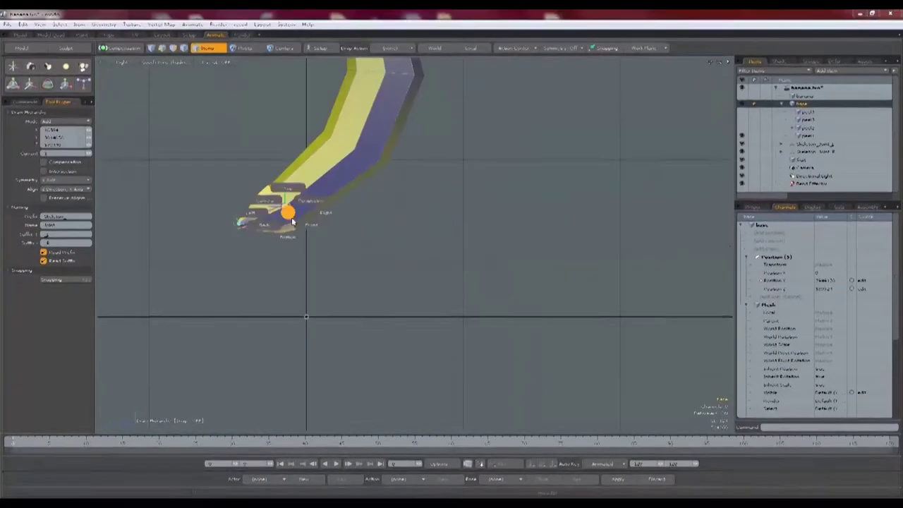
{"action": "left_click", "coordinate": [292, 221]}
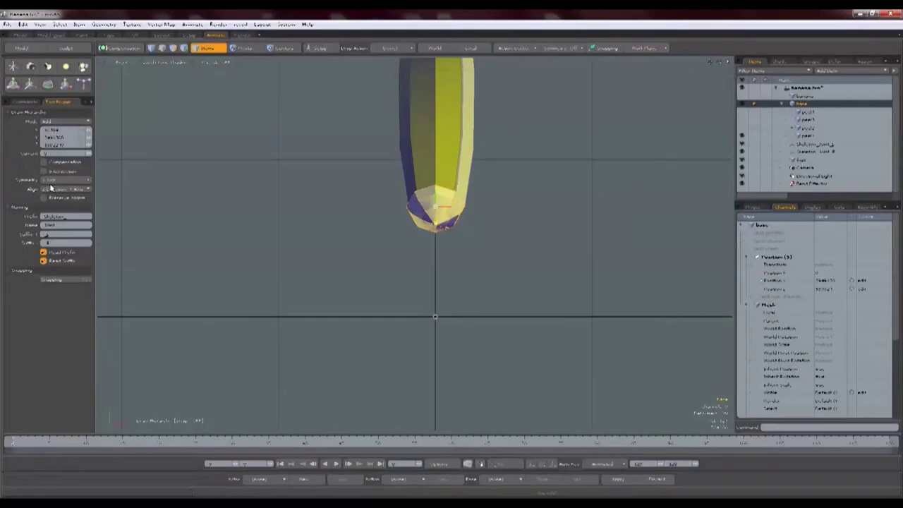
{"action": "left_click", "coordinate": [464, 206]}
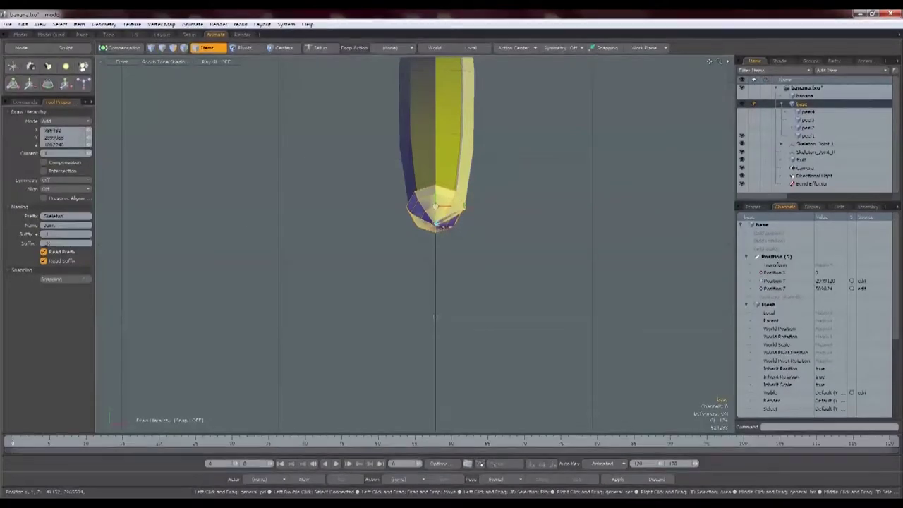
Step: Move the second joint back from the tip to the lower end of peel1 in the side view
{"action": "key", "text": "ctrl+space"}
{"action": "left_click", "coordinate": [487, 219]}
{"action": "key", "text": "ctrl+space"}
{"action": "left_click", "coordinate": [395, 215]}
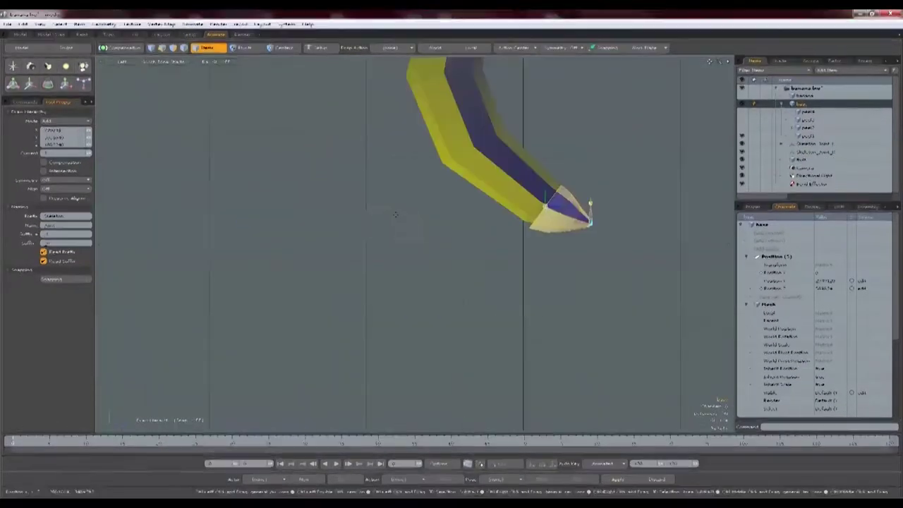
{"action": "key", "text": "ctrl+space"}
{"action": "left_click", "coordinate": [430, 218]}
{"action": "left_click_drag", "start_coordinate": [366, 291], "coordinate": [422, 253], "text": "alt"}
{"action": "key", "text": "ctrl+space"}
{"action": "left_click", "coordinate": [392, 254]}
{"action": "left_click_drag", "start_coordinate": [590, 170], "coordinate": [540, 205]}
Step: Add a third skeleton joint above the second one to continue the chain up along peel1
{"action": "key", "text": "ctrl+space"}
{"action": "left_click", "coordinate": [540, 234]}
{"action": "key", "text": "ctrl+space"}
{"action": "left_click", "coordinate": [511, 204]}
{"action": "scroll", "coordinate": [512, 205], "scroll_direction": "up", "scroll_amount": 5}
{"action": "left_click_drag", "start_coordinate": [437, 240], "coordinate": [430, 310], "text": "alt"}
{"action": "mouse_move", "coordinate": [453, 354]}
{"action": "left_mouse_down"}
{"action": "mouse_move", "coordinate": [460, 363]}
{"action": "mouse_move", "coordinate": [441, 348]}
{"action": "mouse_move", "coordinate": [410, 243]}
{"action": "mouse_move", "coordinate": [459, 265]}
{"action": "left_mouse_up"}
{"action": "left_click", "coordinate": [439, 112]}
Step: Move the third joint toward peel1's next bend in the side view
{"action": "mouse_move", "coordinate": [439, 120]}
{"action": "left_mouse_down", "text": "alt"}
{"action": "mouse_move", "coordinate": [487, 165]}
{"action": "mouse_move", "coordinate": [493, 204]}
{"action": "left_mouse_up", "text": "alt"}
{"action": "key", "text": "ctrl+space"}
{"action": "left_click", "coordinate": [459, 204]}
{"action": "mouse_move", "coordinate": [578, 160]}
{"action": "left_mouse_down"}
{"action": "mouse_move", "coordinate": [576, 141]}
{"action": "mouse_move", "coordinate": [416, 95]}
{"action": "left_mouse_up"}
{"action": "key", "text": "ctrl+space"}
{"action": "left_click", "coordinate": [449, 88]}
Step: Shift the third joint sideways onto the outer edge of peel1 in the front view
{"action": "key", "text": "ctrl+space"}
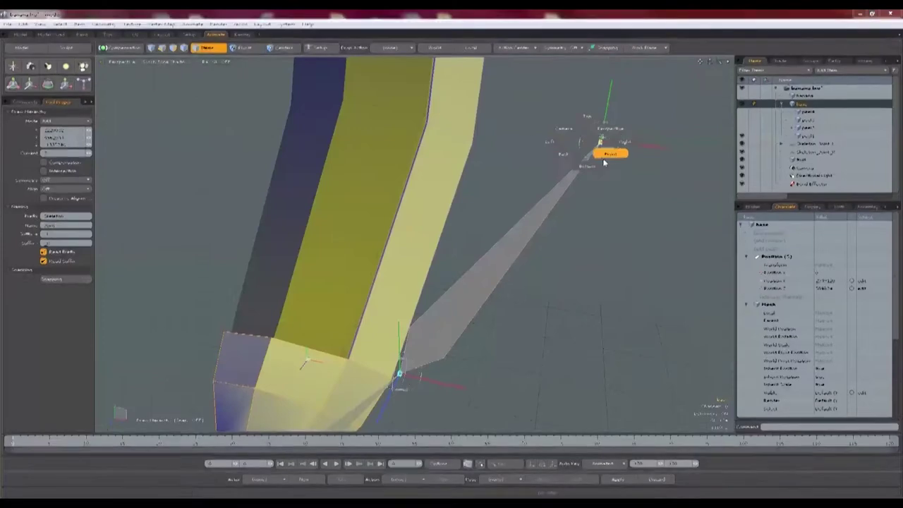
{"action": "left_click", "coordinate": [604, 162]}
{"action": "left_click_drag", "start_coordinate": [609, 98], "coordinate": [479, 93]}
{"action": "left_click_drag", "start_coordinate": [514, 120], "coordinate": [518, 334], "text": "alt+shift"}
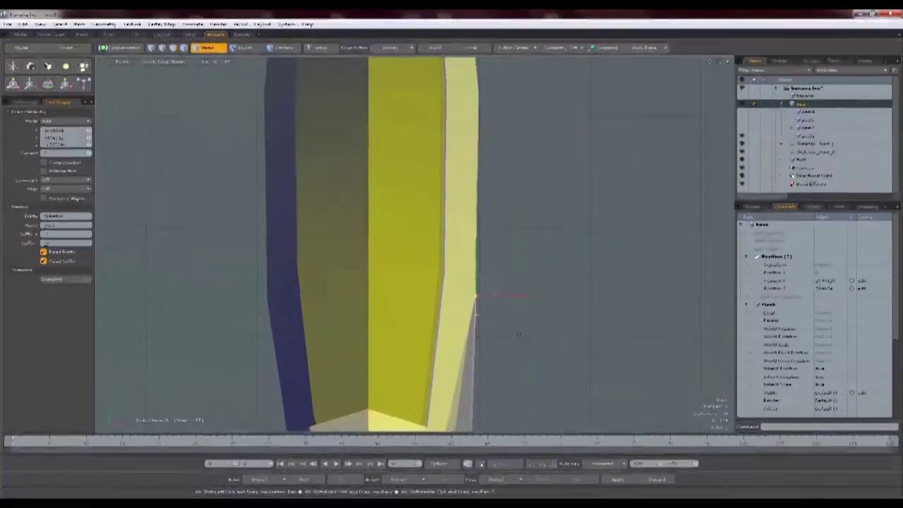
Step: Assign full-body IK to the peel1 joint chain in setup mode, starting from the root joint at the banana's tip
{"action": "key", "text": "space"}
{"action": "left_click_drag", "start_coordinate": [469, 317], "coordinate": [500, 73], "text": "alt+shift"}
{"action": "left_click", "coordinate": [399, 277]}
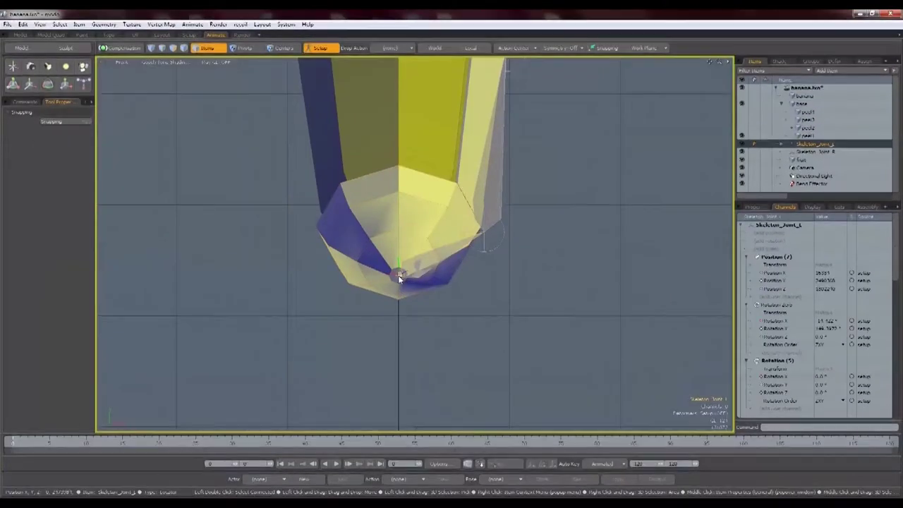
{"action": "left_click", "coordinate": [25, 102]}
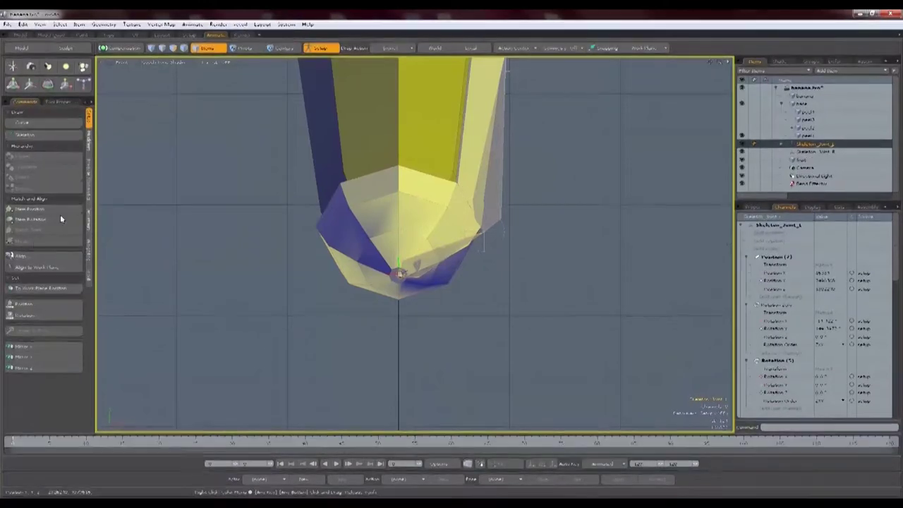
{"action": "left_click", "coordinate": [89, 222]}
{"action": "left_click", "coordinate": [90, 247]}
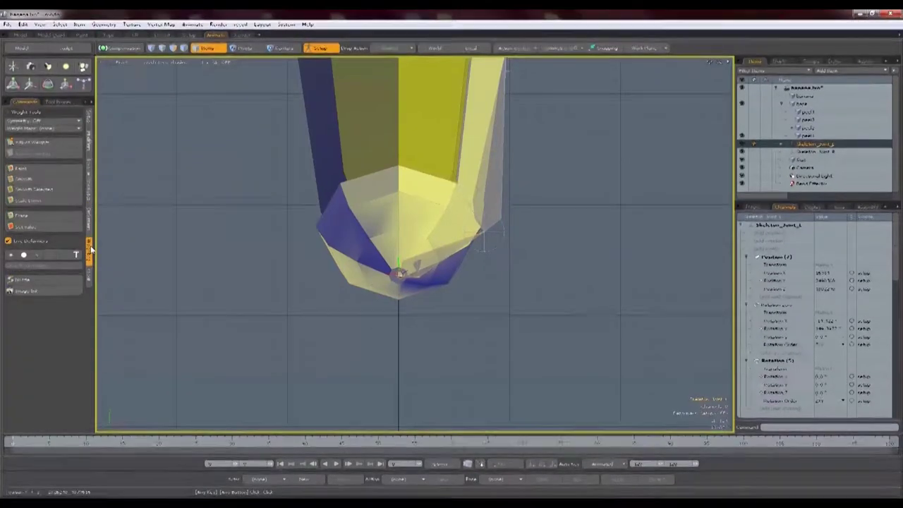
{"action": "left_click", "coordinate": [89, 274]}
{"action": "left_click", "coordinate": [90, 143]}
{"action": "left_click", "coordinate": [89, 185]}
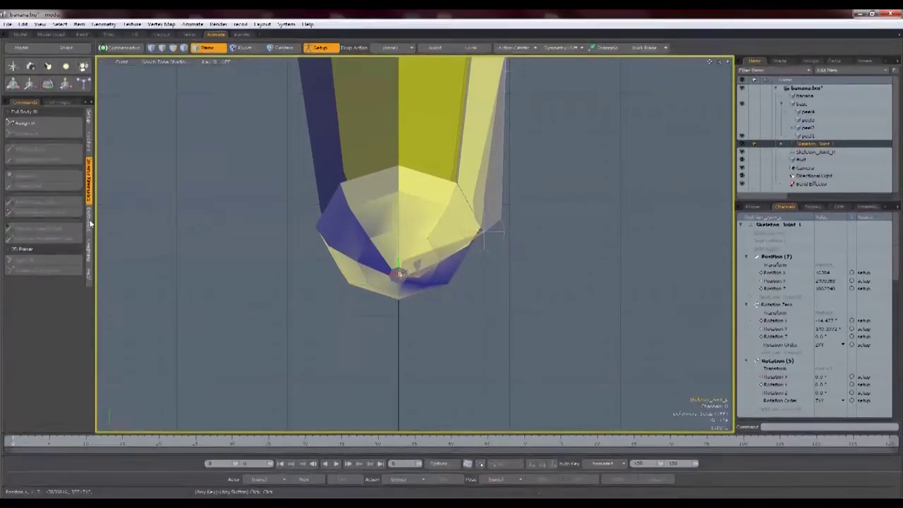
{"action": "left_click", "coordinate": [30, 123]}
{"action": "left_click", "coordinate": [399, 274]}
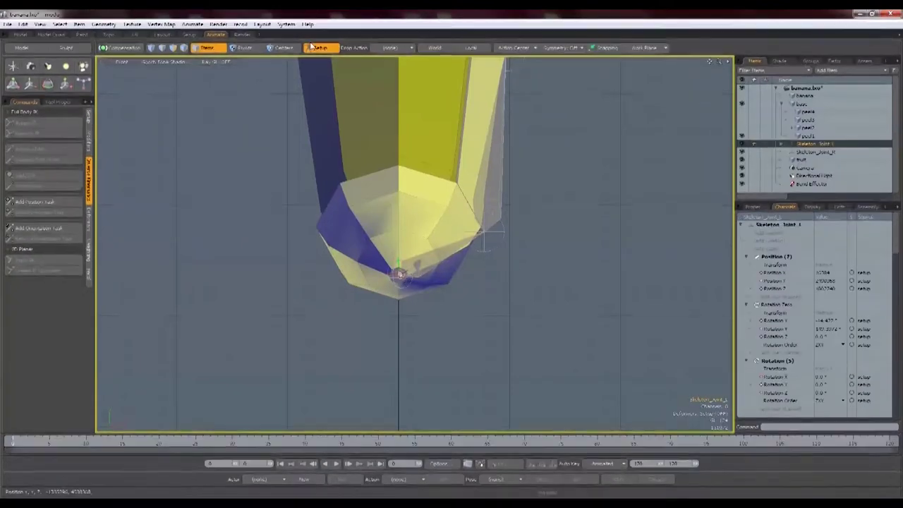
Step: Leave setup mode and try rotating the joint at peel1's lower end to test the IK chain
{"action": "left_click", "coordinate": [310, 47]}
{"action": "left_click_drag", "start_coordinate": [515, 71], "coordinate": [471, 206], "text": "alt+shift"}
{"action": "left_click", "coordinate": [444, 370]}
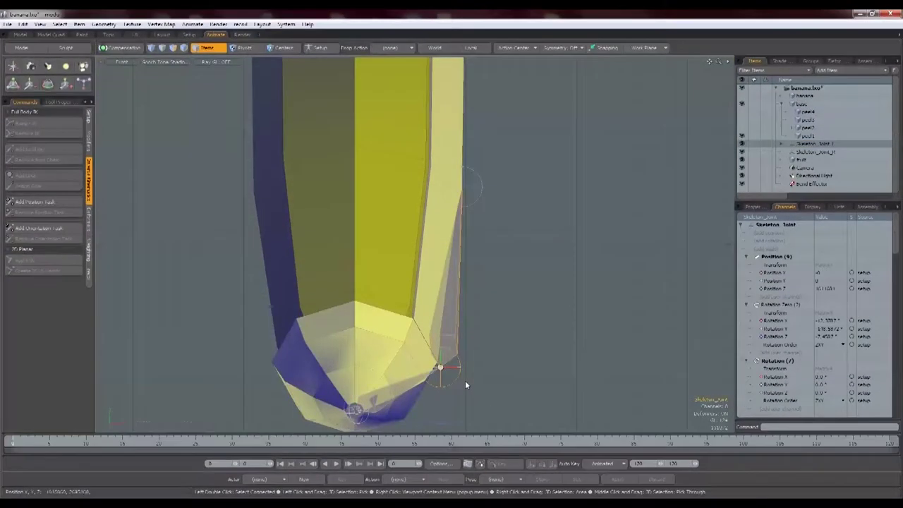
{"action": "key", "text": "e"}
{"action": "left_click_drag", "start_coordinate": [497, 366], "coordinate": [497, 358]}
{"action": "key", "text": "space"}
{"action": "left_click", "coordinate": [356, 412]}
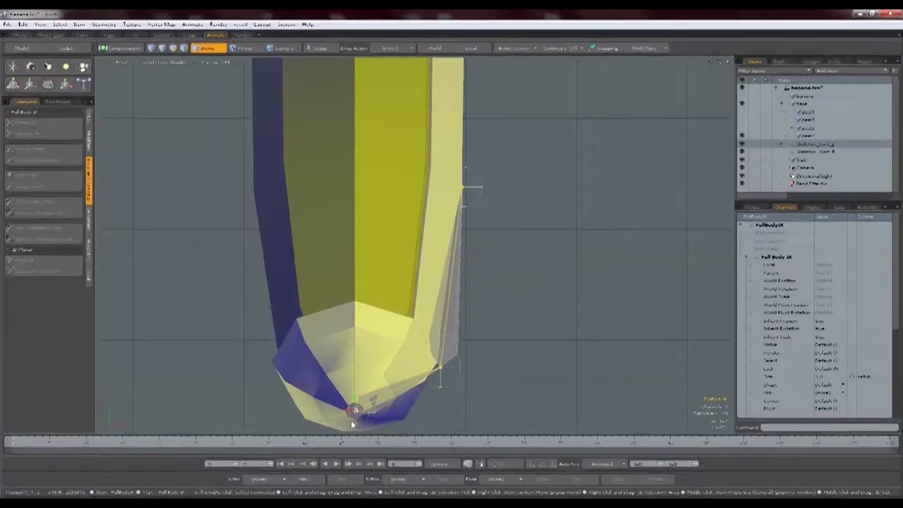
Step: Undo the joint rotation, the full-body IK and the whole skeleton joint chain
{"action": "key", "text": "ctrl+z"}
{"action": "key", "text": "ctrl+z"}
{"action": "key", "text": "ctrl+z"}
{"action": "key", "text": "ctrl+z"}
{"action": "key", "text": "ctrl+z"}
{"action": "key", "text": "ctrl+z"}
{"action": "key", "text": "ctrl+z"}
{"action": "key", "text": "ctrl+z"}
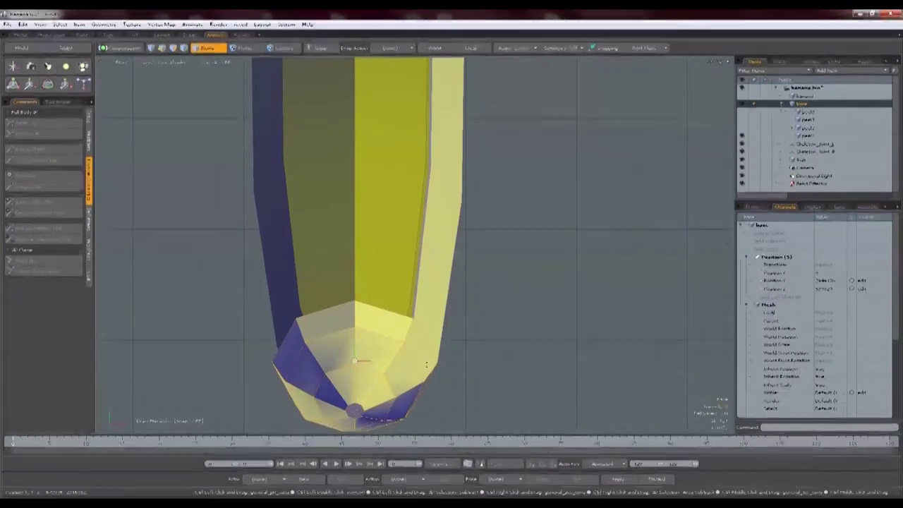
{"action": "key", "text": "ctrl+z"}
{"action": "key", "text": "ctrl+z"}
Step: Apply a Bend deformer to peel1 in the perspective view
{"action": "scroll", "coordinate": [546, 217], "scroll_direction": "down", "scroll_amount": 6}
{"action": "key", "text": "ctrl+space"}
{"action": "left_click", "coordinate": [563, 217]}
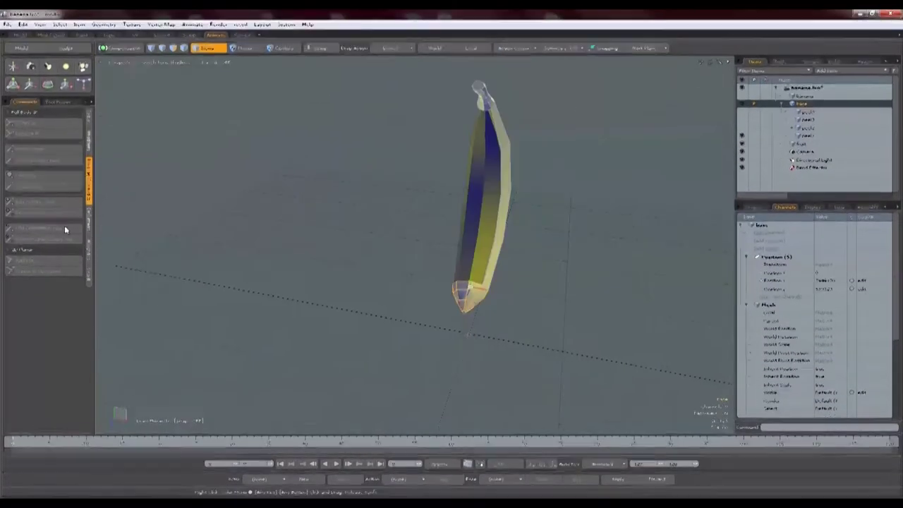
{"action": "left_click", "coordinate": [89, 140]}
{"action": "left_click", "coordinate": [89, 219]}
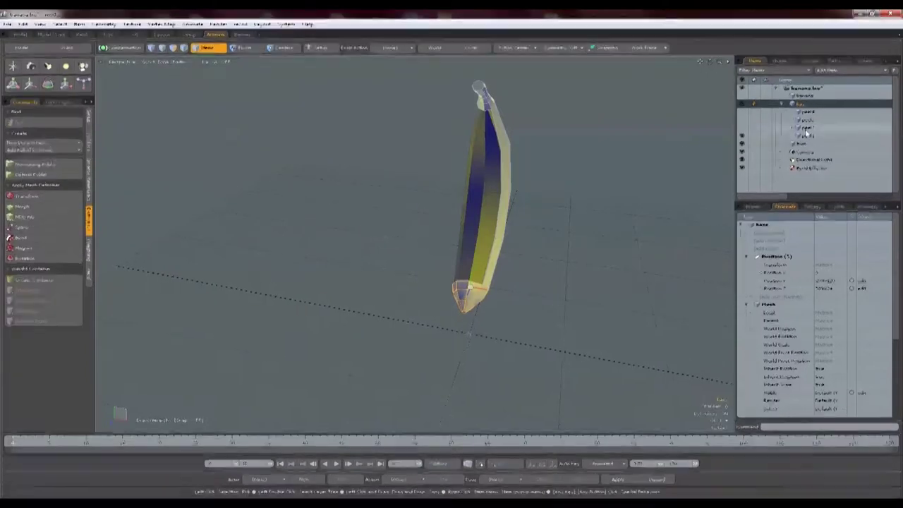
{"action": "left_click", "coordinate": [811, 182]}
{"action": "left_click_drag", "start_coordinate": [416, 248], "coordinate": [480, 237], "text": "alt"}
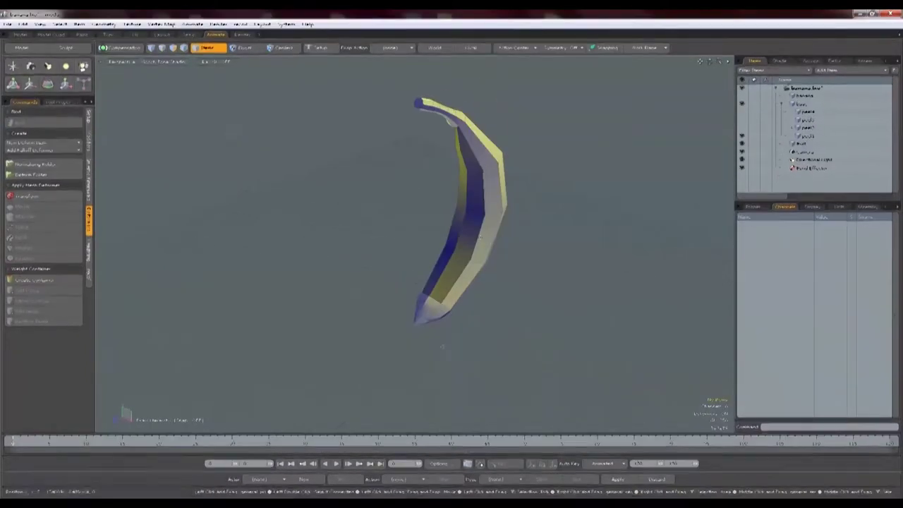
{"action": "left_click", "coordinate": [485, 240]}
{"action": "left_click", "coordinate": [38, 239]}
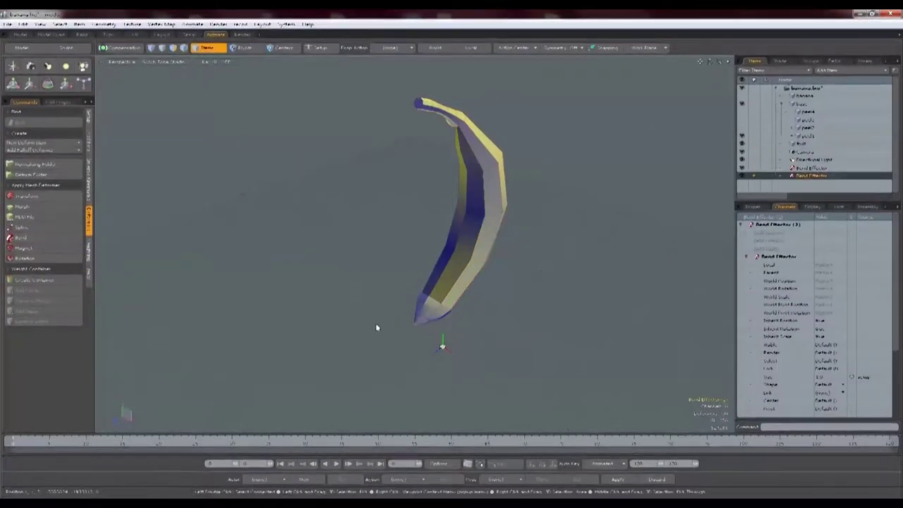
Step: Apply a Spline deformer along the Y axis to peel1 in setup mode
{"action": "left_click", "coordinate": [487, 158]}
{"action": "left_click_drag", "start_coordinate": [429, 177], "coordinate": [518, 210], "text": "alt"}
{"action": "left_click", "coordinate": [319, 48]}
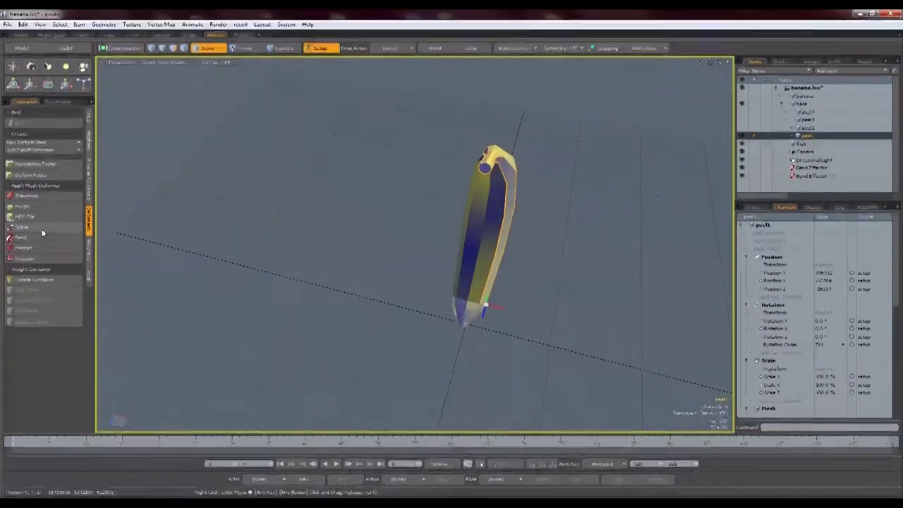
{"action": "left_click", "coordinate": [41, 229]}
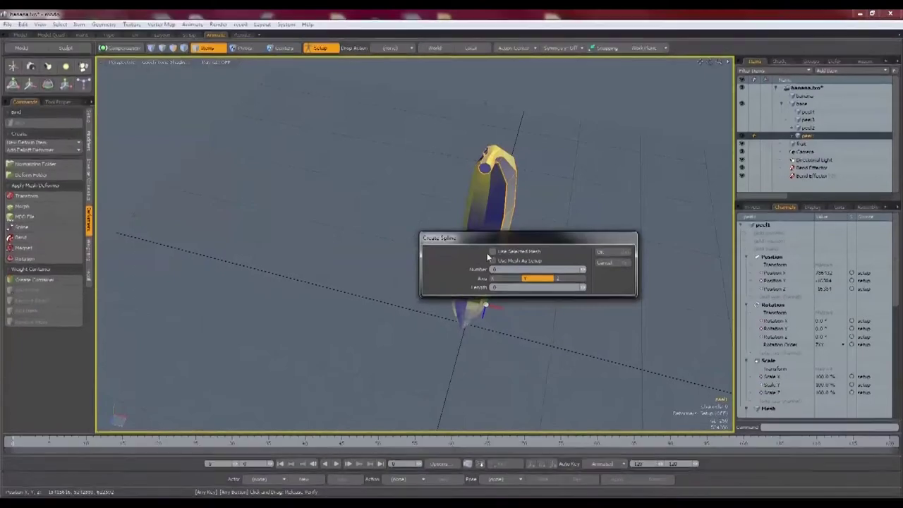
{"action": "left_click", "coordinate": [606, 252]}
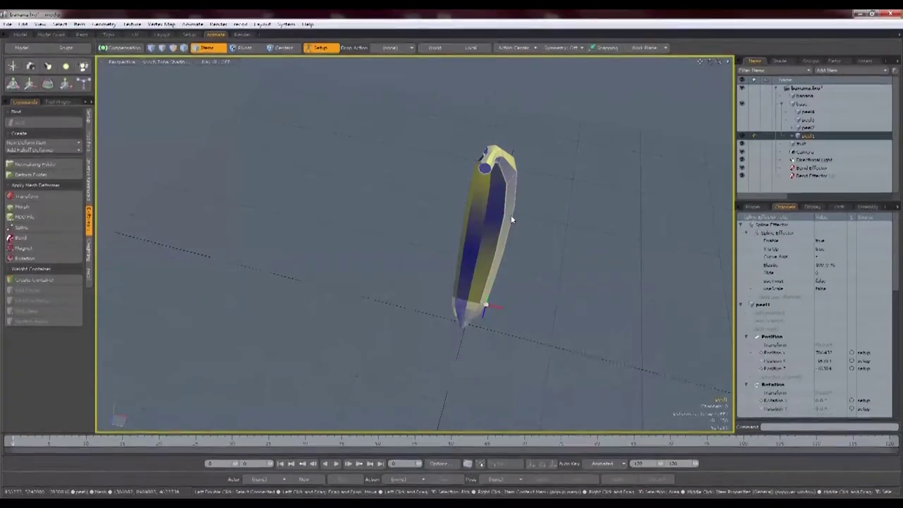
Step: Try a test rotation on peel1, undo it and clear the selection
{"action": "key", "text": "e"}
{"action": "left_click_drag", "start_coordinate": [505, 272], "coordinate": [592, 344]}
{"action": "key", "text": "ctrl+z"}
{"action": "key", "text": "q"}
{"action": "left_click", "coordinate": [594, 350]}
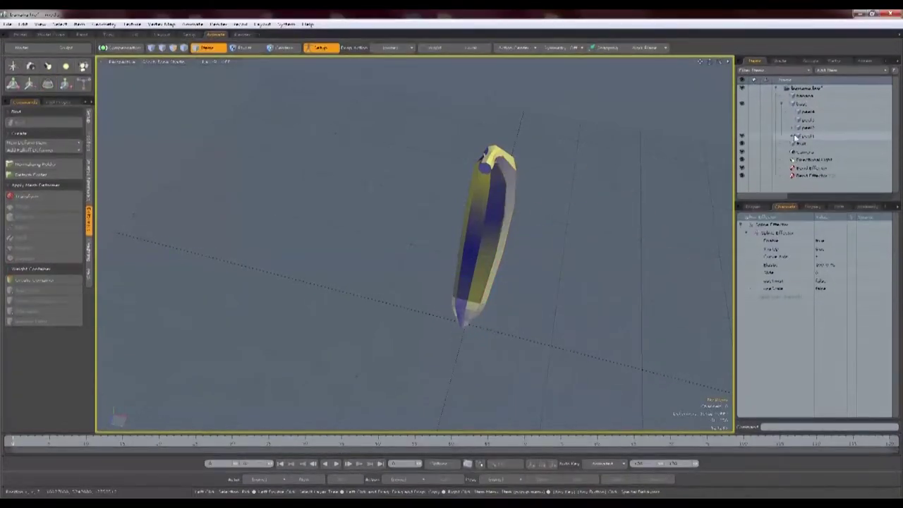
Step: Expand peel1 and peel2 in the item list and examine the options available for their Bend deformers
{"action": "left_click", "coordinate": [792, 136]}
{"action": "left_click", "coordinate": [808, 136]}
{"action": "left_click", "coordinate": [816, 145]}
{"action": "double_click", "coordinate": [811, 144]}
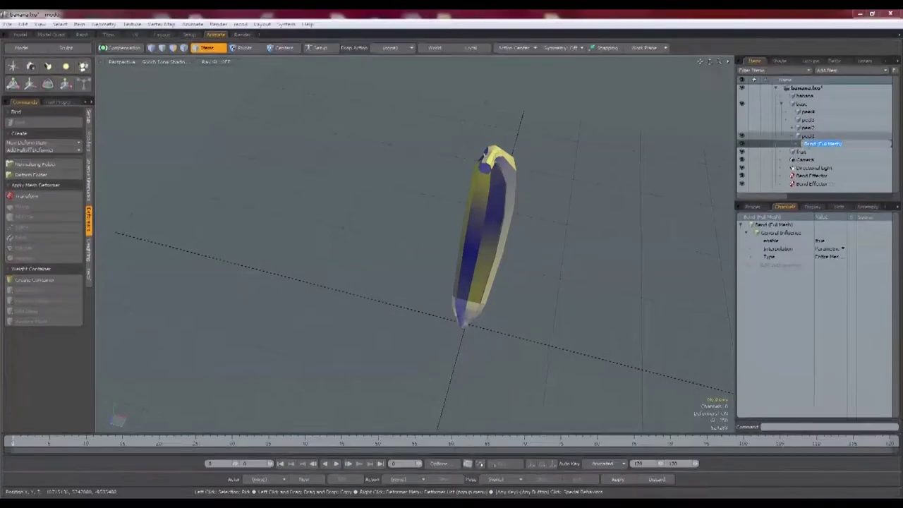
{"action": "key", "text": "Escape"}
{"action": "right_click", "coordinate": [809, 135]}
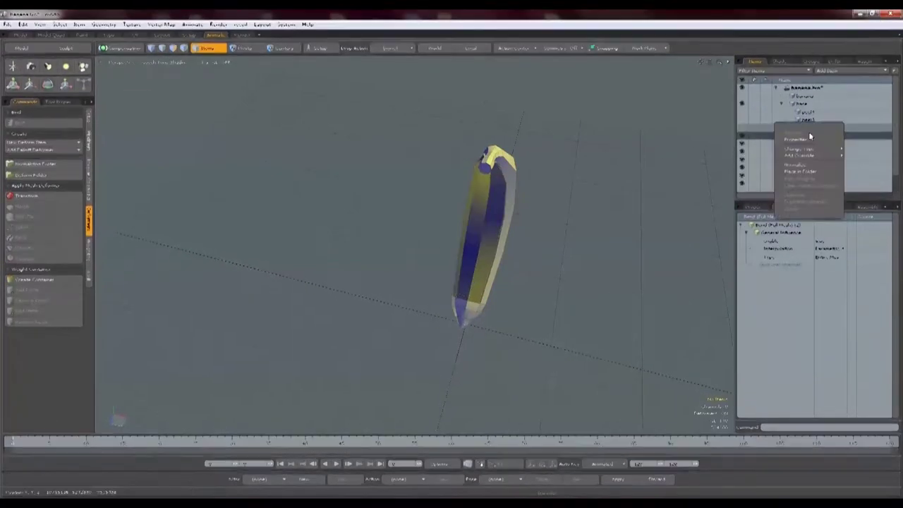
{"action": "left_click", "coordinate": [827, 143]}
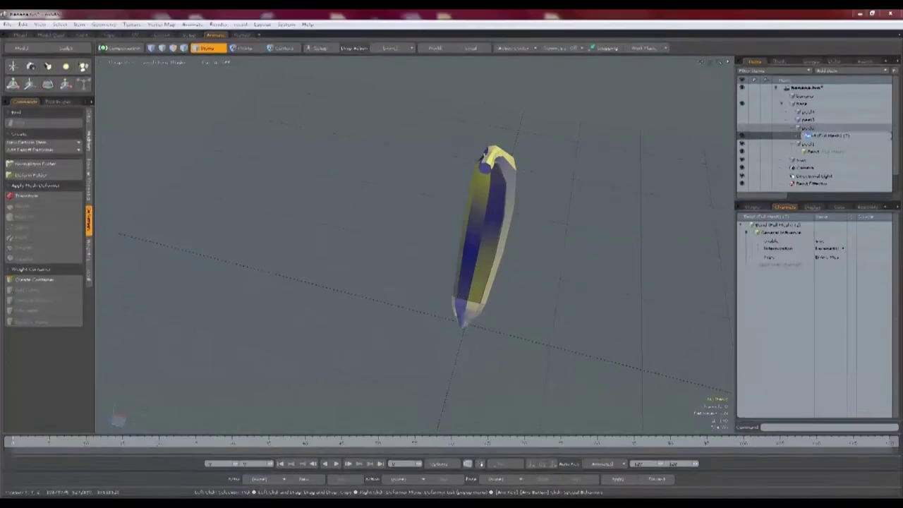
{"action": "left_click", "coordinate": [852, 150]}
{"action": "right_click", "coordinate": [811, 135]}
{"action": "left_click", "coordinate": [816, 303]}
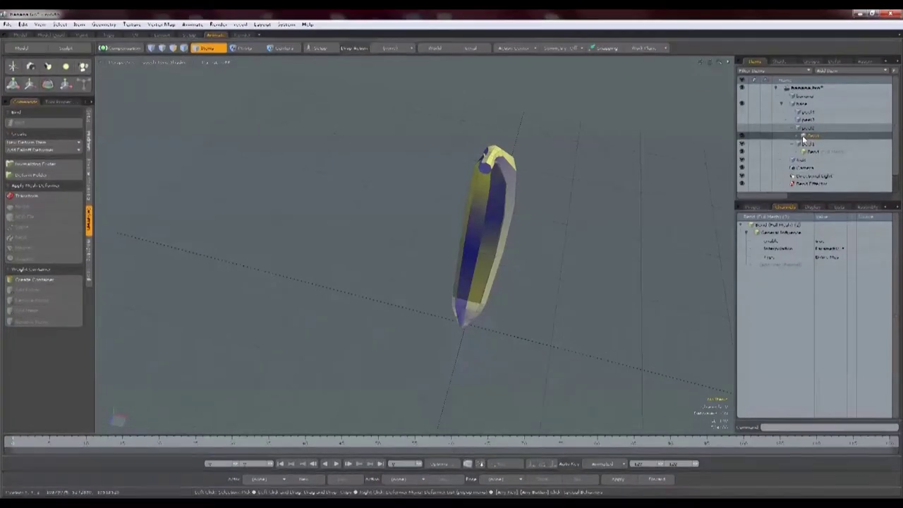
{"action": "right_click", "coordinate": [803, 136]}
{"action": "left_click", "coordinate": [762, 157]}
{"action": "right_click", "coordinate": [808, 153]}
{"action": "left_click", "coordinate": [768, 308]}
{"action": "double_click", "coordinate": [806, 152]}
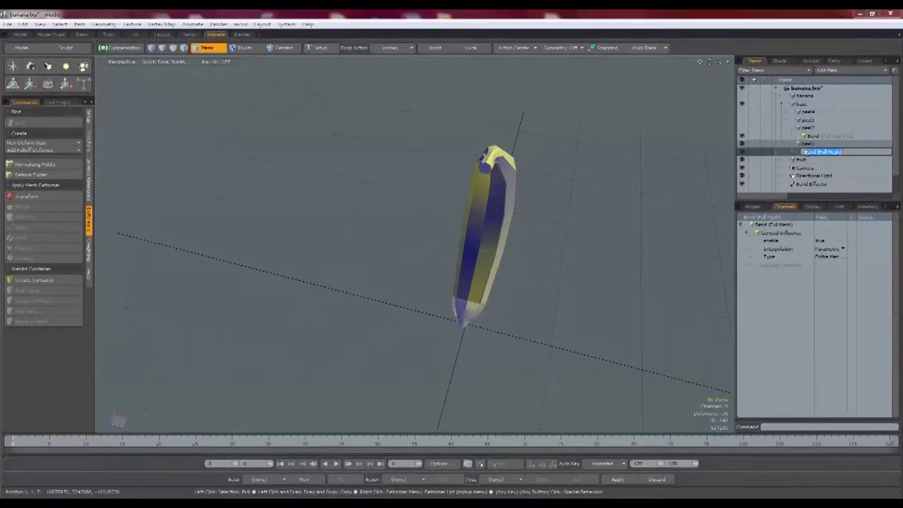
{"action": "left_click", "coordinate": [766, 162]}
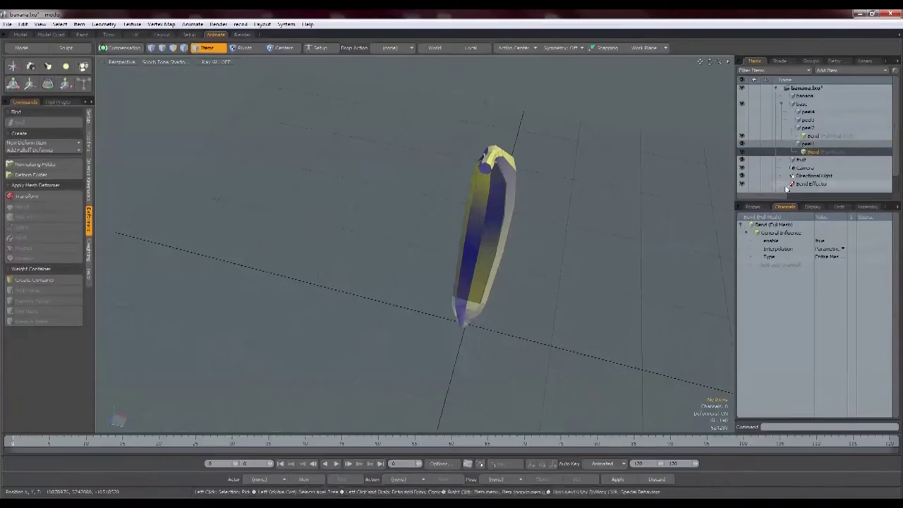
{"action": "right_click", "coordinate": [812, 151]}
{"action": "left_click", "coordinate": [818, 183]}
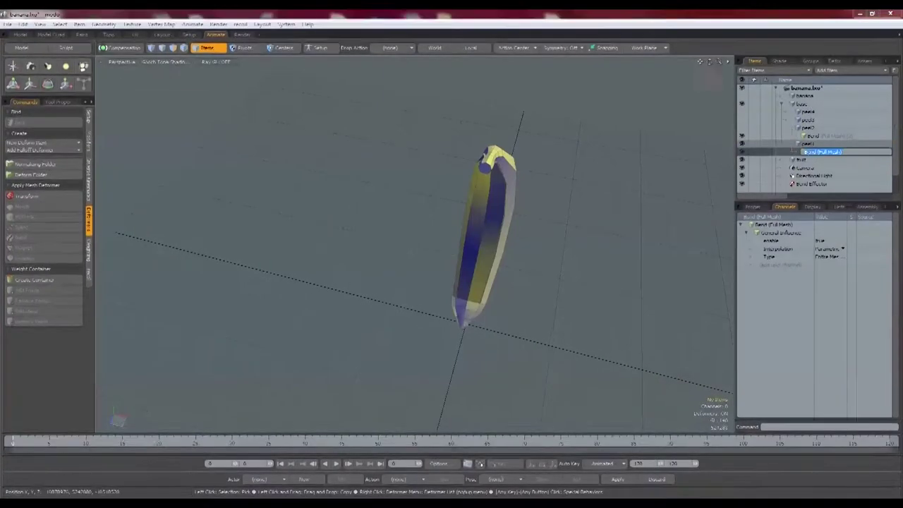
{"action": "left_click", "coordinate": [786, 152]}
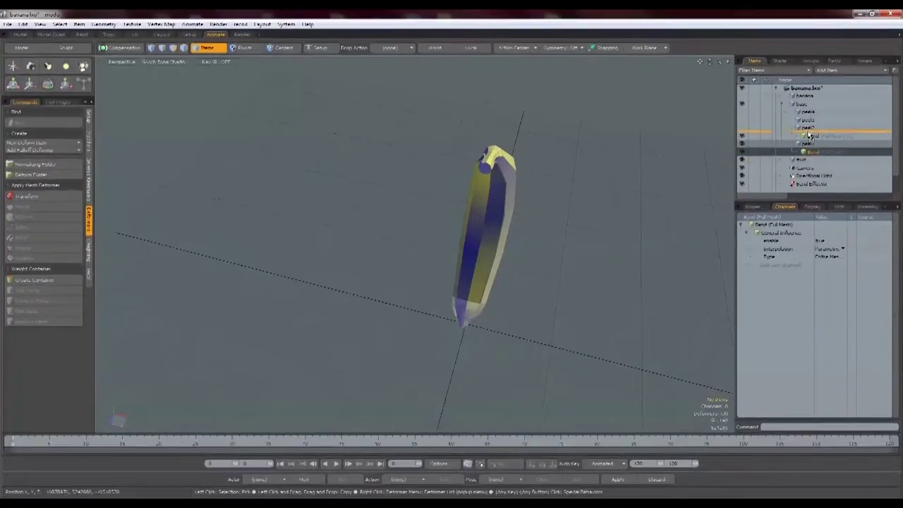
{"action": "scroll", "coordinate": [809, 137], "scroll_direction": "down", "scroll_amount": 1}
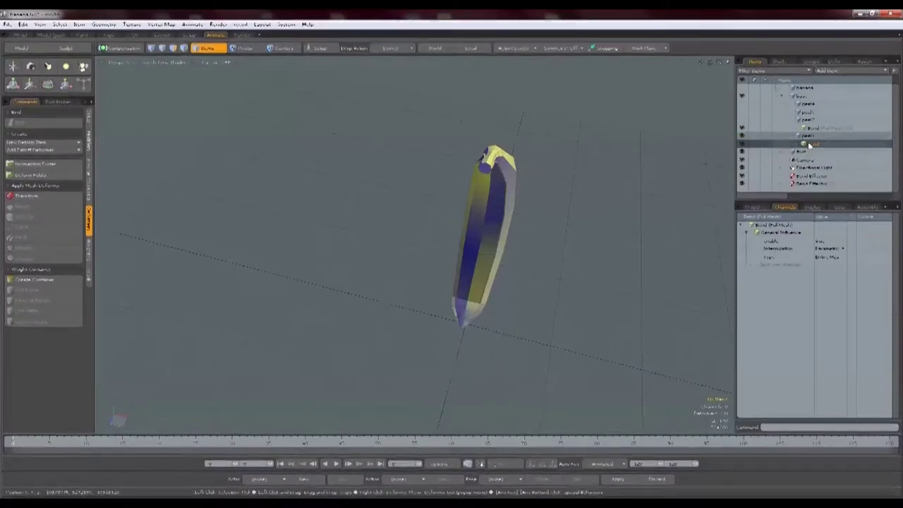
Step: Disable the Bend deformers under peel1 and peel2
{"action": "right_click", "coordinate": [780, 144]}
{"action": "left_click", "coordinate": [740, 145]}
{"action": "left_click", "coordinate": [741, 127]}
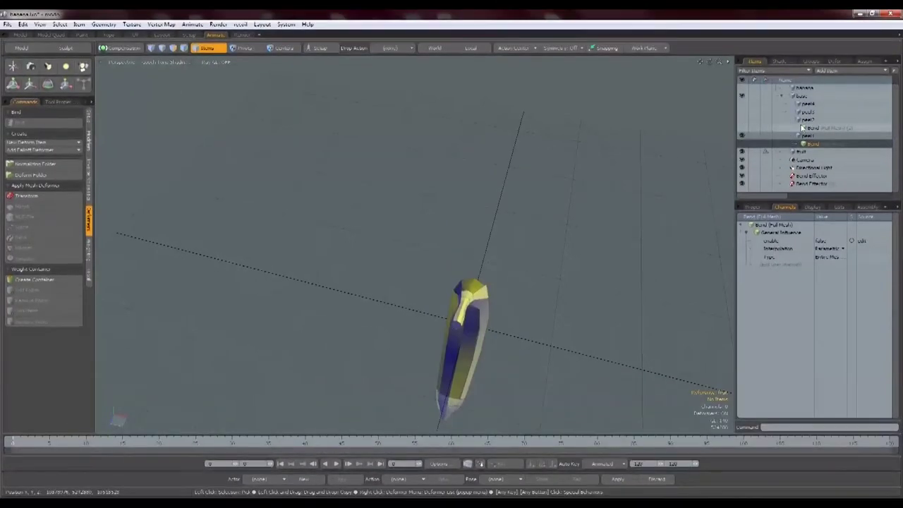
Step: Try to delete the Bend deformer under peel2
{"action": "left_click", "coordinate": [809, 129]}
{"action": "double_click", "coordinate": [804, 129]}
{"action": "right_click", "coordinate": [805, 129]}
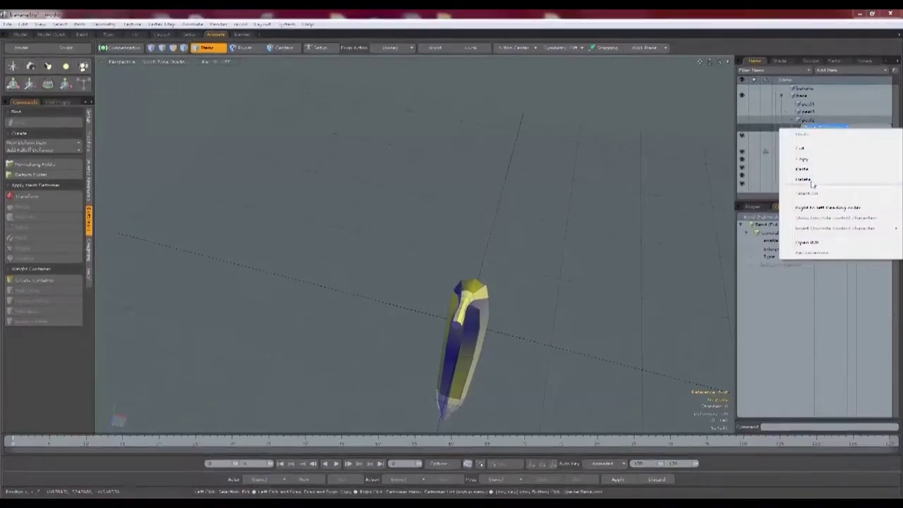
{"action": "left_click", "coordinate": [811, 182]}
{"action": "left_click", "coordinate": [801, 136]}
{"action": "right_click", "coordinate": [803, 128]}
{"action": "left_click", "coordinate": [790, 207]}
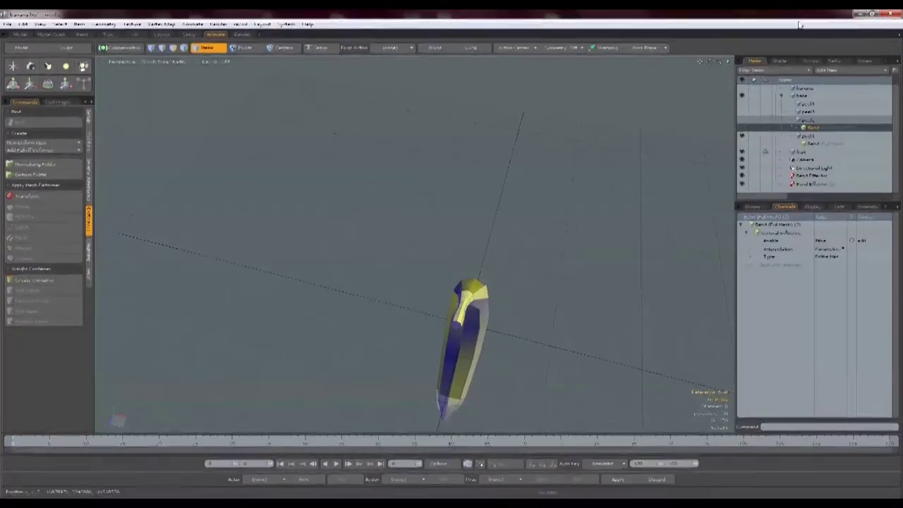
Step: Place peel1's Bend deformer in a deform folder
{"action": "left_click", "coordinate": [809, 144]}
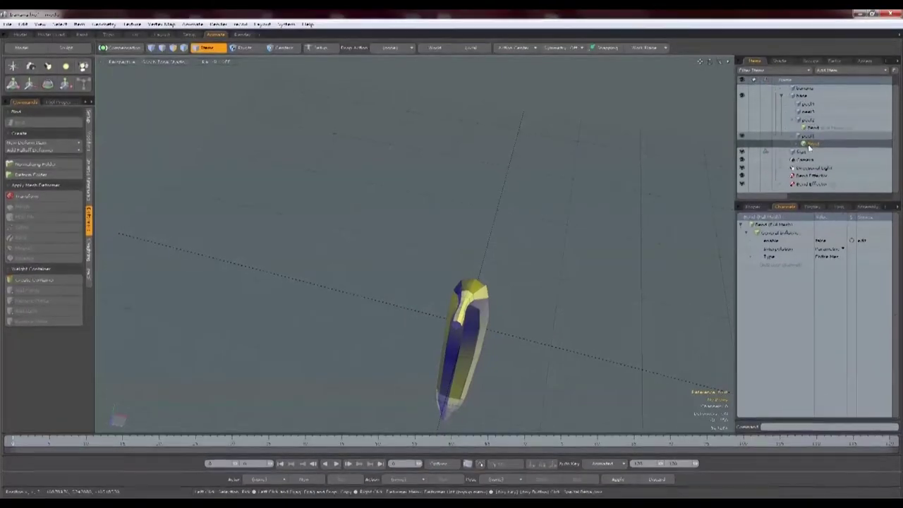
{"action": "right_click", "coordinate": [809, 145]}
{"action": "left_click", "coordinate": [813, 184]}
{"action": "right_click", "coordinate": [811, 144]}
{"action": "left_click", "coordinate": [811, 151]}
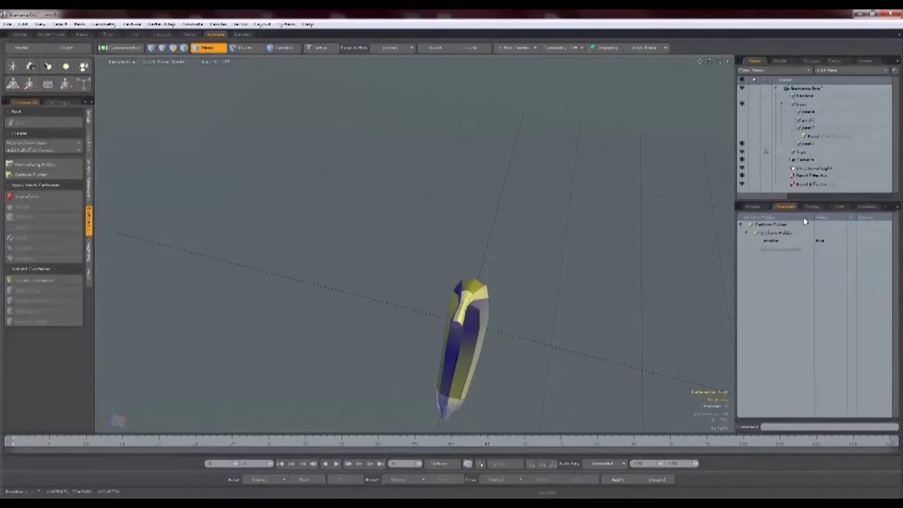
Step: Apply a new Bend deformer to peel1, with its type set to weight map and Parametric interpolation
{"action": "left_click", "coordinate": [806, 136]}
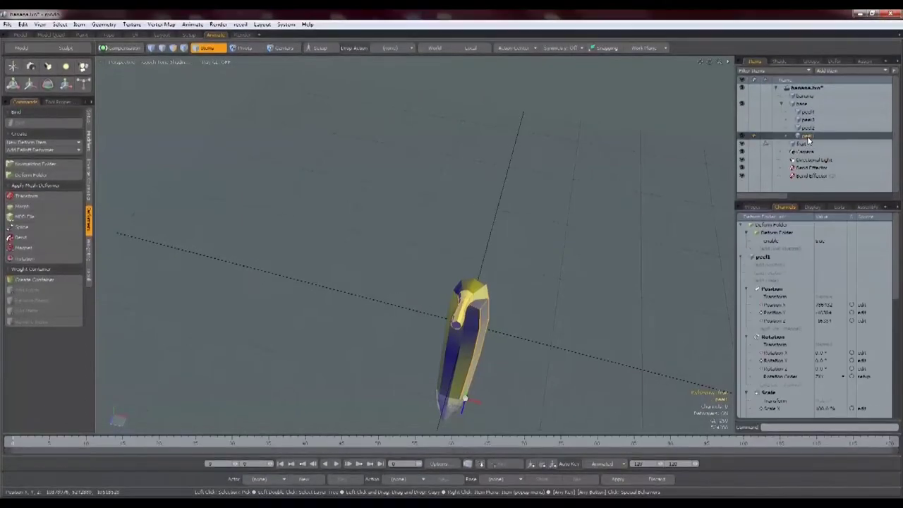
{"action": "left_click", "coordinate": [21, 238]}
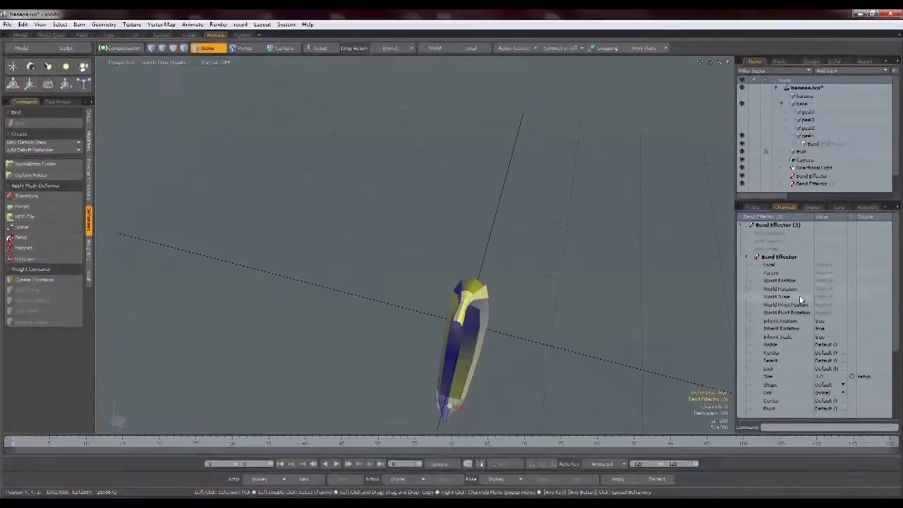
{"action": "left_click", "coordinate": [808, 145]}
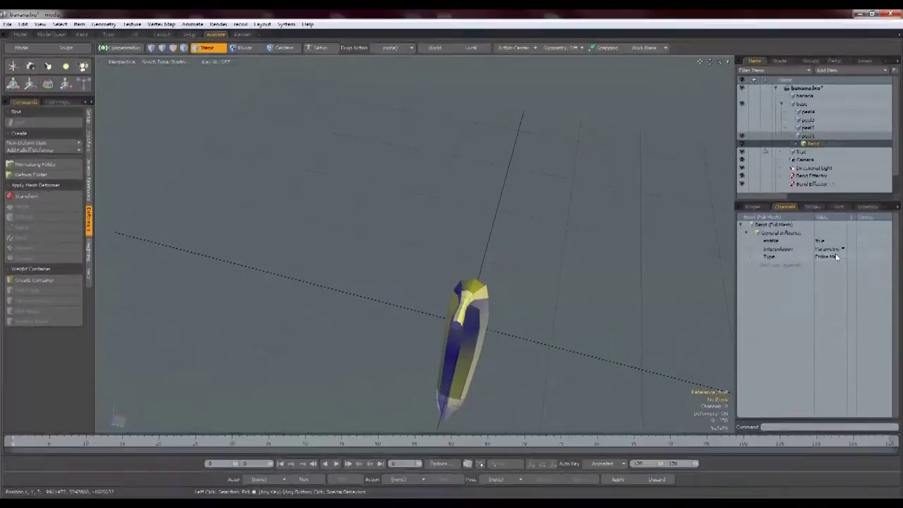
{"action": "left_click", "coordinate": [832, 258]}
{"action": "left_click", "coordinate": [840, 267]}
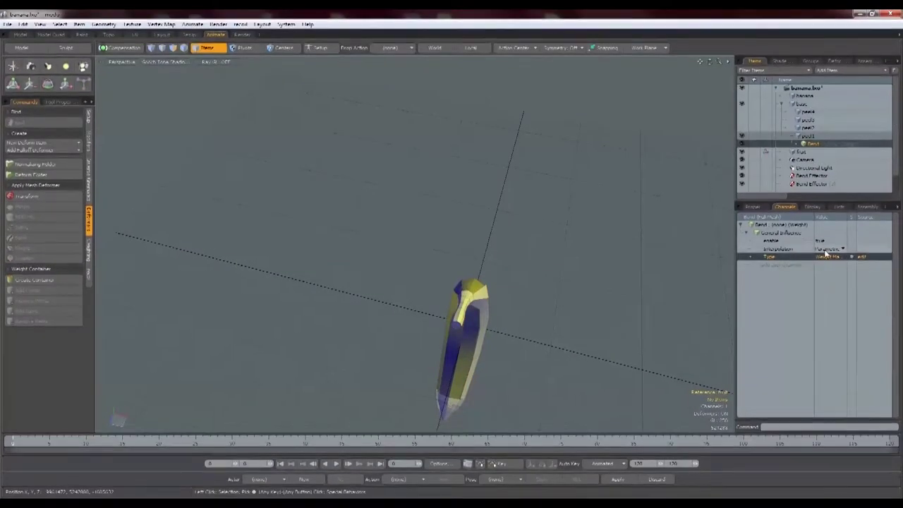
{"action": "left_click", "coordinate": [826, 250]}
{"action": "left_click", "coordinate": [832, 254]}
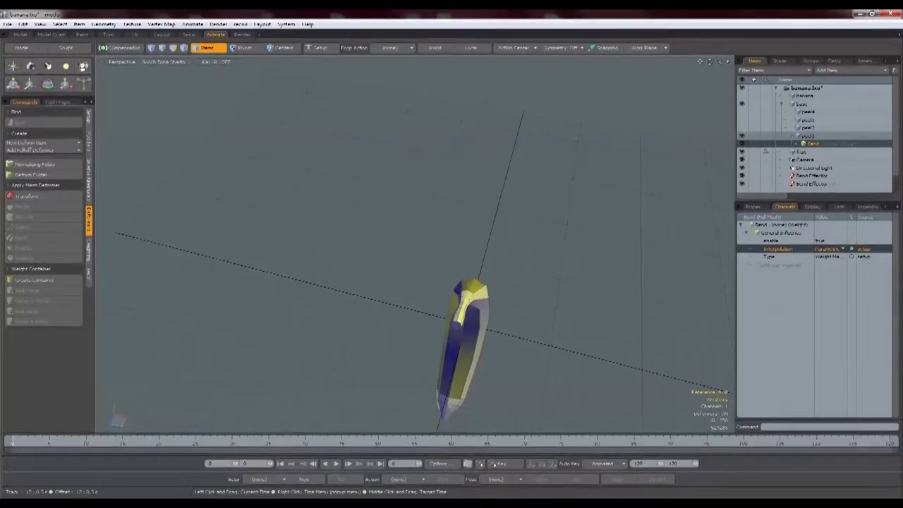
Step: Try rotating peel1 outward from the banana's base, and undo the rotation
{"action": "left_click", "coordinate": [465, 304]}
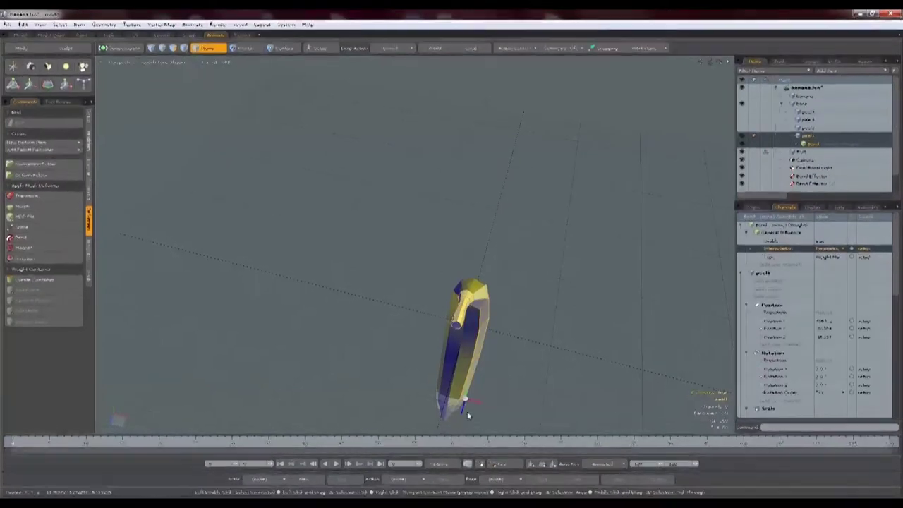
{"action": "key", "text": "e"}
{"action": "left_click_drag", "start_coordinate": [481, 382], "coordinate": [506, 395]}
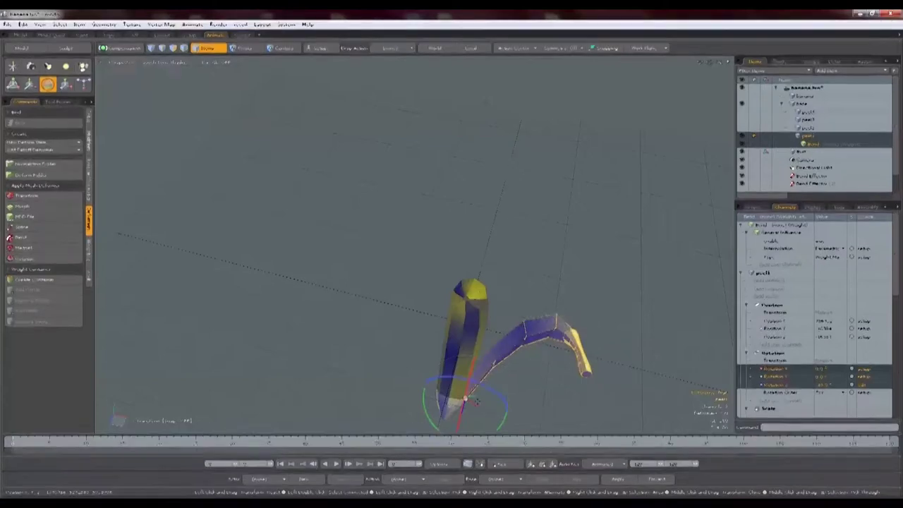
{"action": "key", "text": "ctrl+z"}
{"action": "key", "text": "ctrl+z"}
{"action": "key", "text": "ctrl+z"}
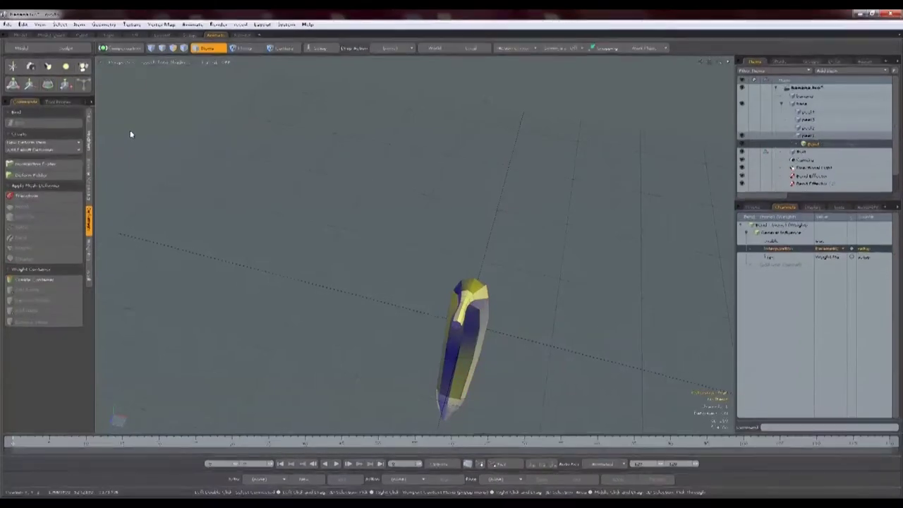
Step: Start the mesh Bend tool in a modeling layout and try placing its spine beside the banana in an orthographic view
{"action": "left_click", "coordinate": [321, 49]}
{"action": "left_click", "coordinate": [89, 123]}
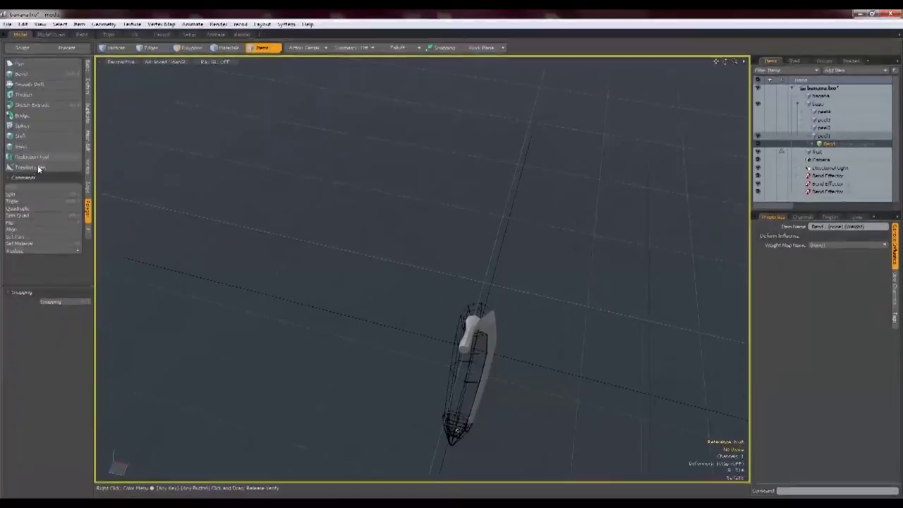
{"action": "left_click", "coordinate": [89, 91]}
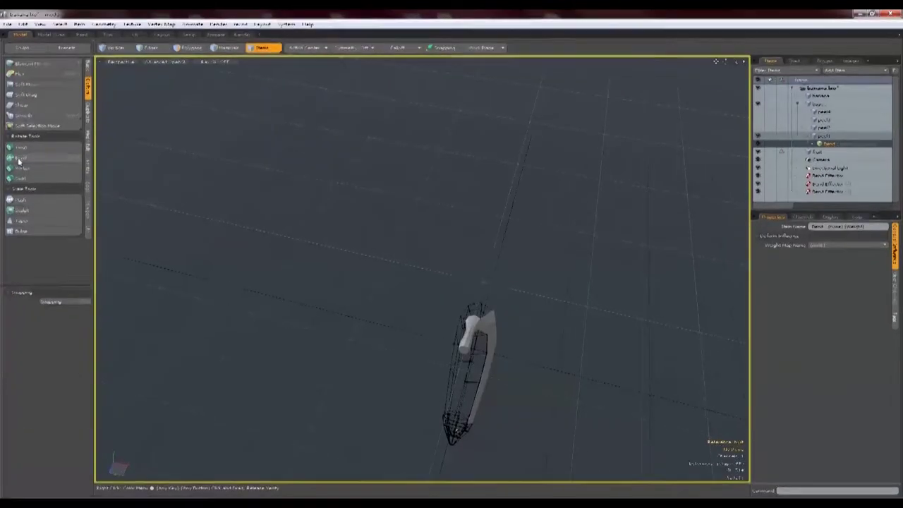
{"action": "key", "text": "ctrl+space"}
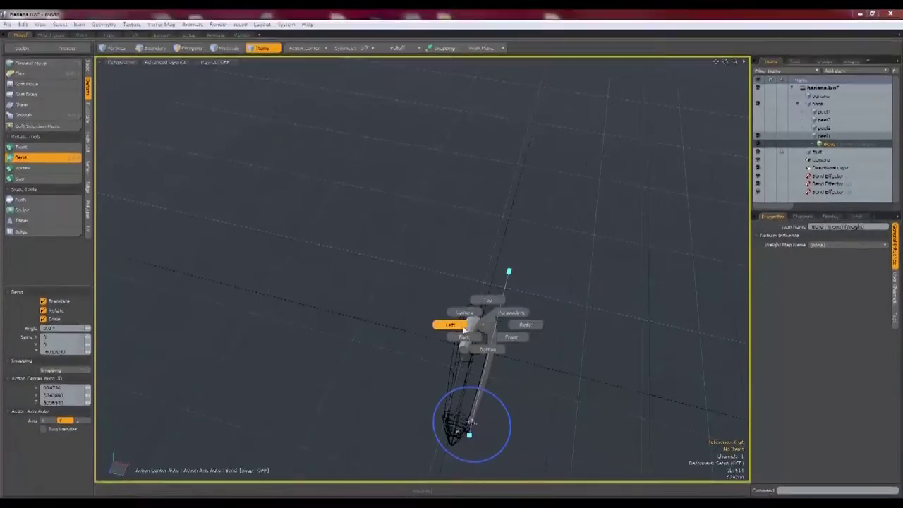
{"action": "left_click", "coordinate": [456, 325]}
{"action": "left_click", "coordinate": [524, 436]}
{"action": "left_click", "coordinate": [547, 447]}
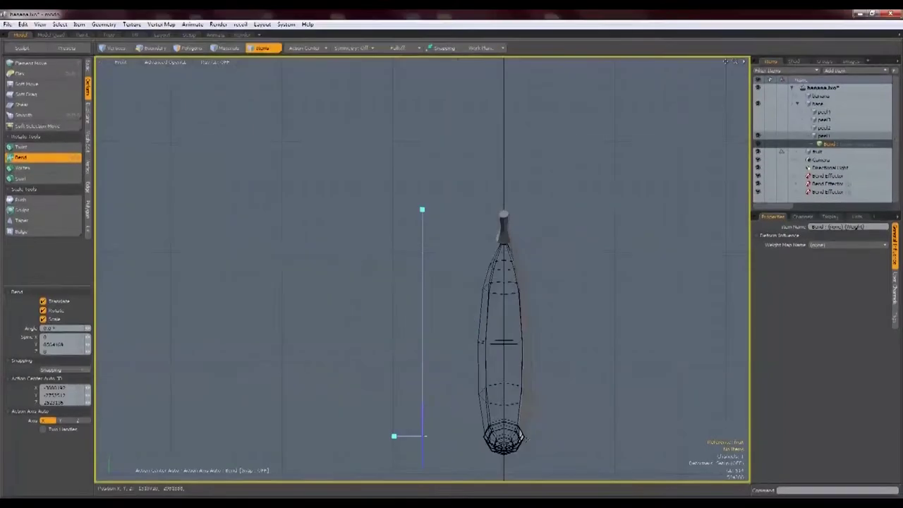
{"action": "mouse_move", "coordinate": [421, 451]}
{"action": "left_mouse_down"}
{"action": "mouse_move", "coordinate": [492, 436]}
{"action": "mouse_move", "coordinate": [423, 426]}
{"action": "mouse_move", "coordinate": [423, 435]}
{"action": "left_mouse_up"}
Step: Try bending the peel from the banana's base using the Bend tool in the left and perspective views
{"action": "key", "text": "ctrl+space"}
{"action": "left_click", "coordinate": [437, 433]}
{"action": "key", "text": "ctrl+space"}
{"action": "left_click", "coordinate": [388, 436]}
{"action": "left_click", "coordinate": [540, 433]}
{"action": "left_click", "coordinate": [516, 442]}
{"action": "left_click_drag", "start_coordinate": [516, 448], "coordinate": [632, 441]}
{"action": "key", "text": "ctrl+space"}
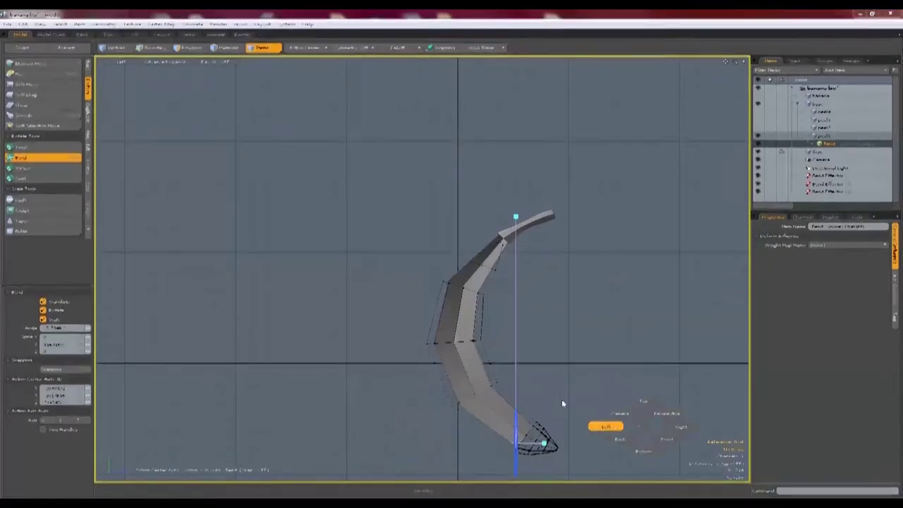
{"action": "left_click", "coordinate": [665, 413]}
{"action": "left_click_drag", "start_coordinate": [578, 413], "coordinate": [363, 242], "text": "alt"}
{"action": "left_click_drag", "start_coordinate": [406, 451], "coordinate": [493, 441]}
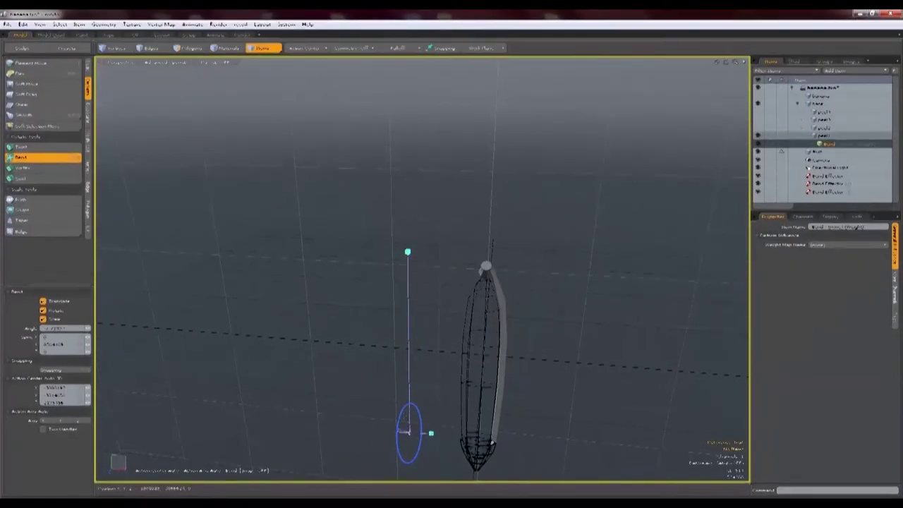
{"action": "mouse_move", "coordinate": [431, 433]}
{"action": "left_mouse_down"}
{"action": "mouse_move", "coordinate": [405, 449]}
{"action": "mouse_move", "coordinate": [437, 433]}
{"action": "left_mouse_up"}
Step: Drop the Bend tool, remove the Bend deformer under peel1 and select the peel1 mesh
{"action": "key", "text": "space"}
{"action": "left_click", "coordinate": [500, 295]}
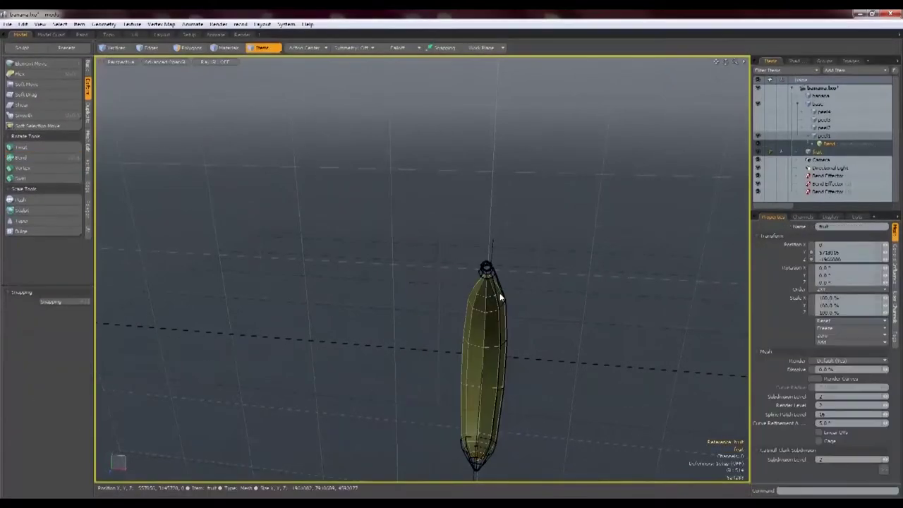
{"action": "right_click", "coordinate": [834, 144]}
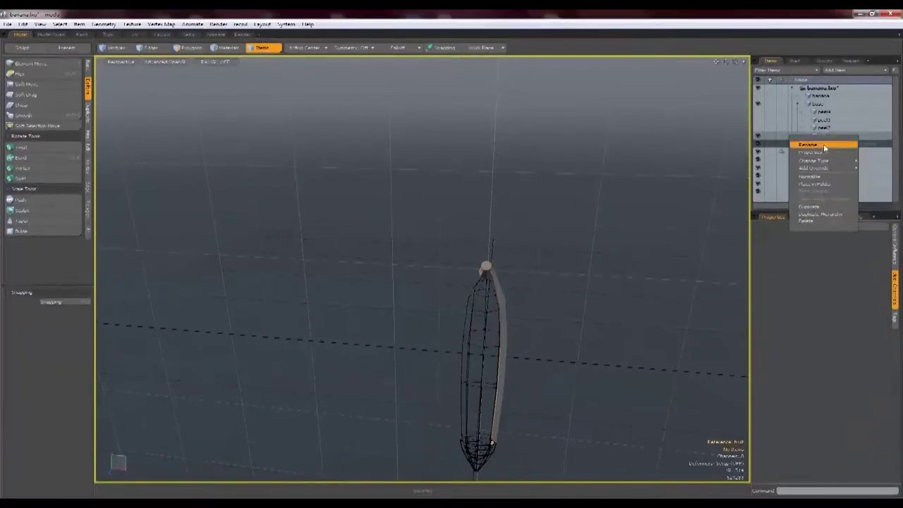
{"action": "left_click", "coordinate": [823, 144]}
{"action": "left_click", "coordinate": [500, 356]}
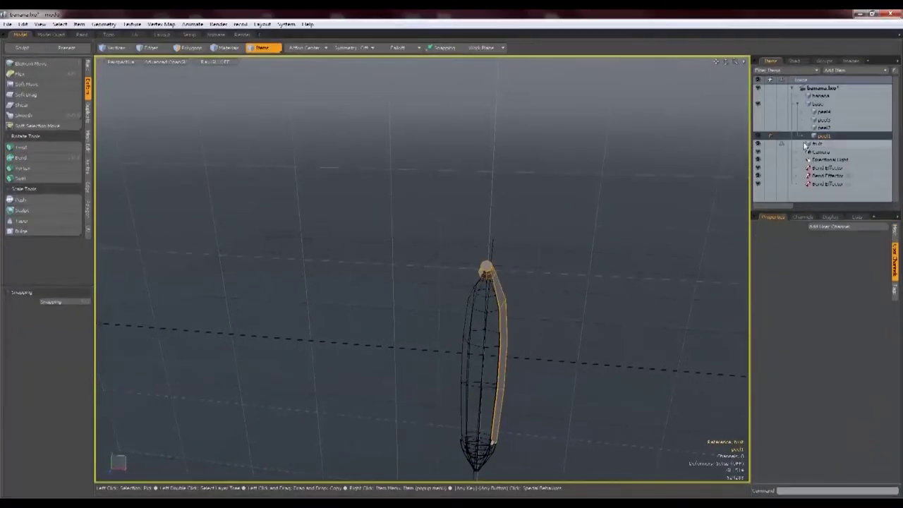
Step: Try bending the peel1 mesh directly from its base with the Bend tool, and undo the changes
{"action": "left_click", "coordinate": [23, 158]}
{"action": "left_click", "coordinate": [492, 442]}
{"action": "left_click_drag", "start_coordinate": [505, 234], "coordinate": [491, 249]}
{"action": "left_click_drag", "start_coordinate": [504, 419], "coordinate": [888, 395]}
{"action": "key", "text": "ctrl+z"}
{"action": "left_click_drag", "start_coordinate": [564, 434], "coordinate": [544, 302], "text": "alt"}
{"action": "left_click", "coordinate": [393, 393]}
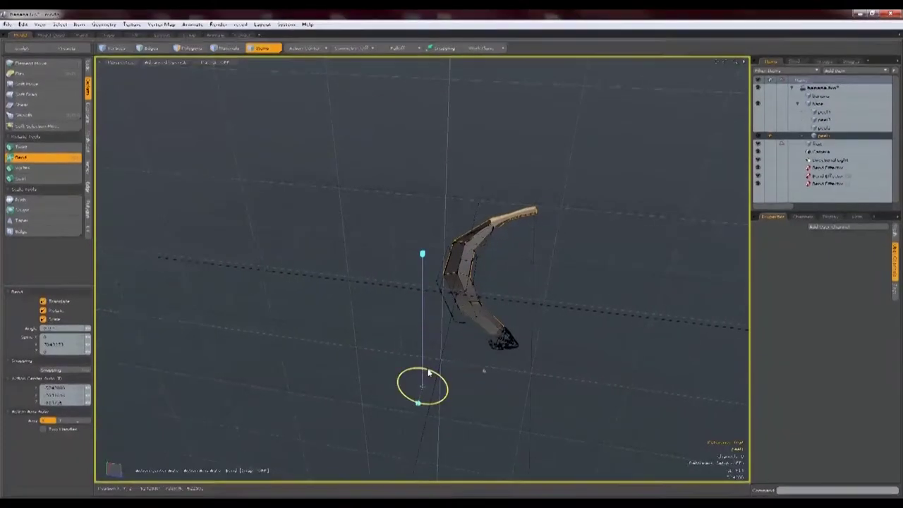
{"action": "key", "text": "Delete"}
{"action": "key", "text": "ctrl+z"}
{"action": "left_click_drag", "start_coordinate": [427, 371], "coordinate": [413, 354], "text": "alt"}
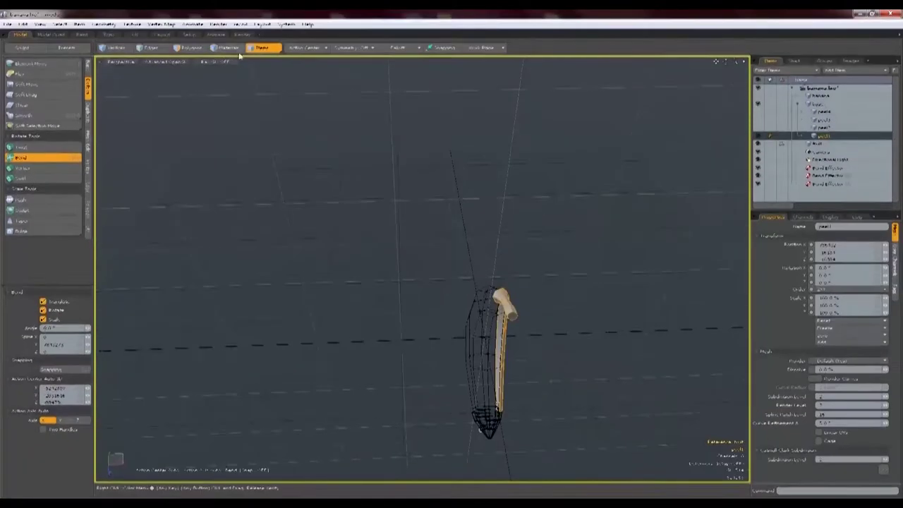
{"action": "key", "text": "space"}
Step: Return to the Animate layout and unhide peel2, peel3 and peel4 so the whole banana is shown
{"action": "left_click", "coordinate": [190, 35]}
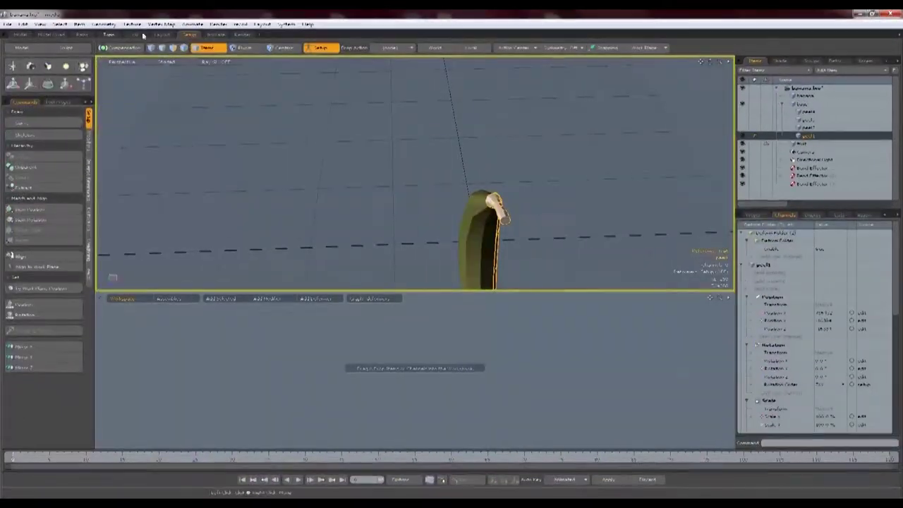
{"action": "left_click", "coordinate": [215, 34]}
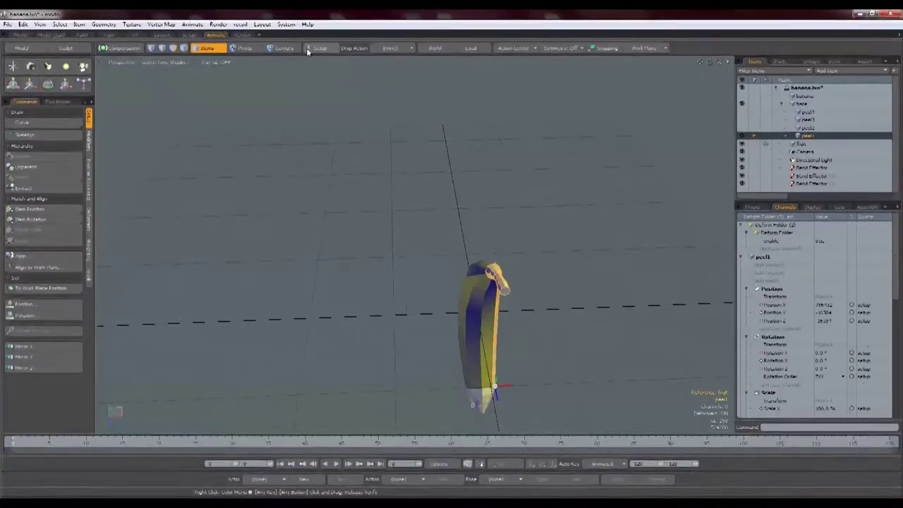
{"action": "left_click", "coordinate": [741, 128]}
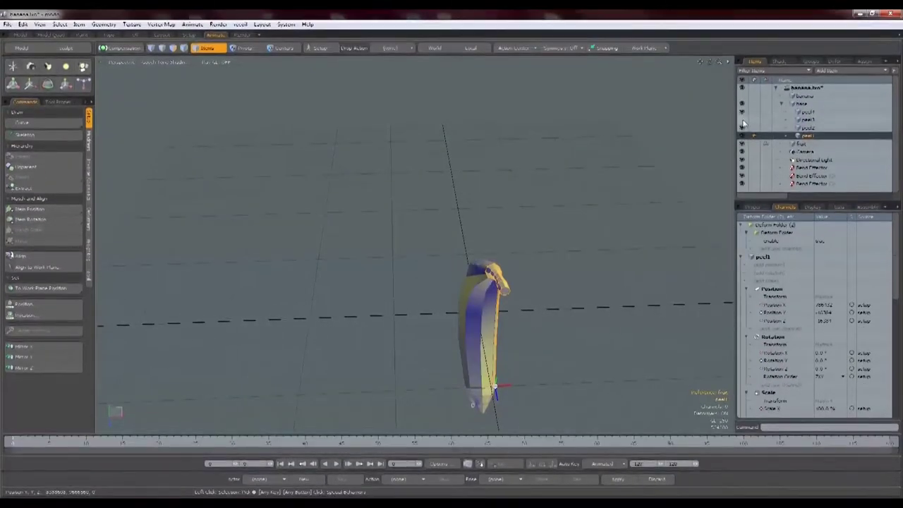
{"action": "left_click", "coordinate": [741, 120]}
{"action": "left_click", "coordinate": [741, 111]}
{"action": "left_click", "coordinate": [741, 96]}
{"action": "left_click", "coordinate": [576, 174]}
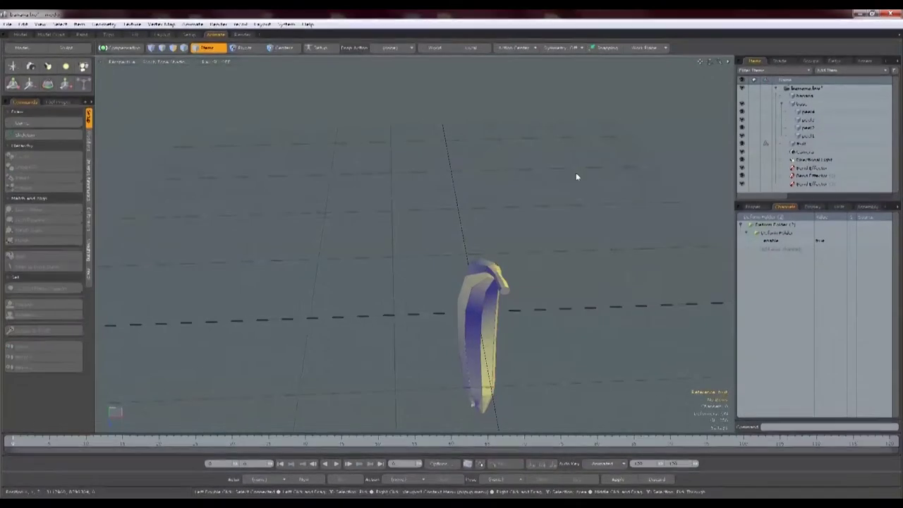
{"action": "left_click_drag", "start_coordinate": [564, 216], "coordinate": [449, 309], "text": "alt"}
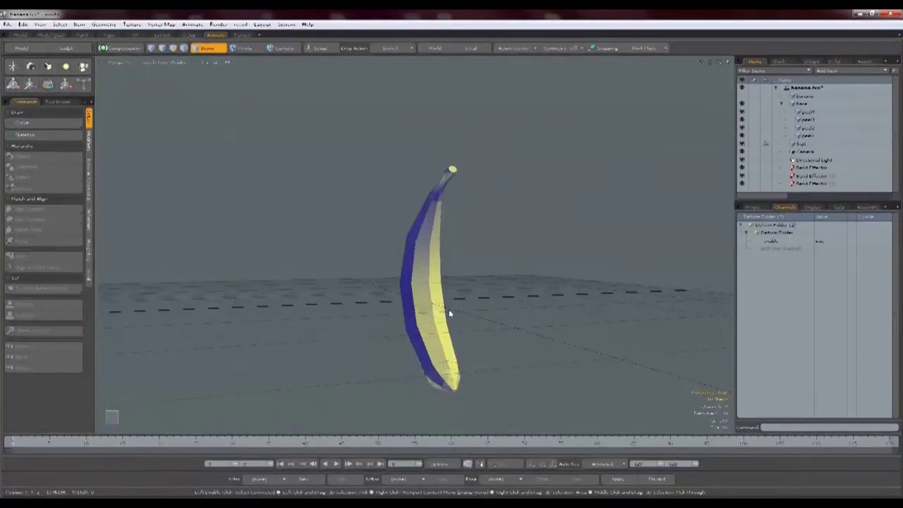
Step: Open the Render layout and switch its large viewport to the camera view
{"action": "left_click", "coordinate": [242, 34]}
{"action": "left_click_drag", "start_coordinate": [400, 266], "coordinate": [548, 315], "text": "alt+shift"}
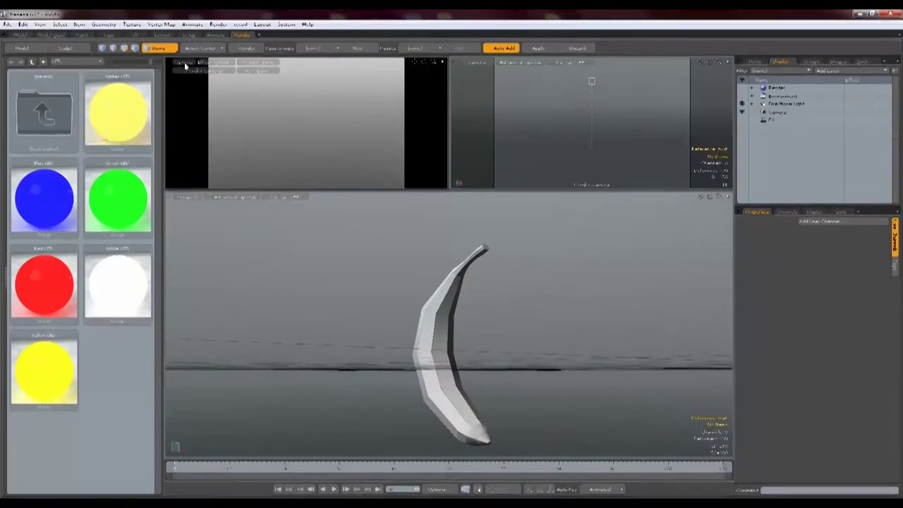
{"action": "left_click", "coordinate": [194, 197]}
{"action": "left_click", "coordinate": [196, 201]}
{"action": "left_click", "coordinate": [196, 198]}
{"action": "mouse_move", "coordinate": [208, 208]}
{"action": "left_click", "coordinate": [234, 211]}
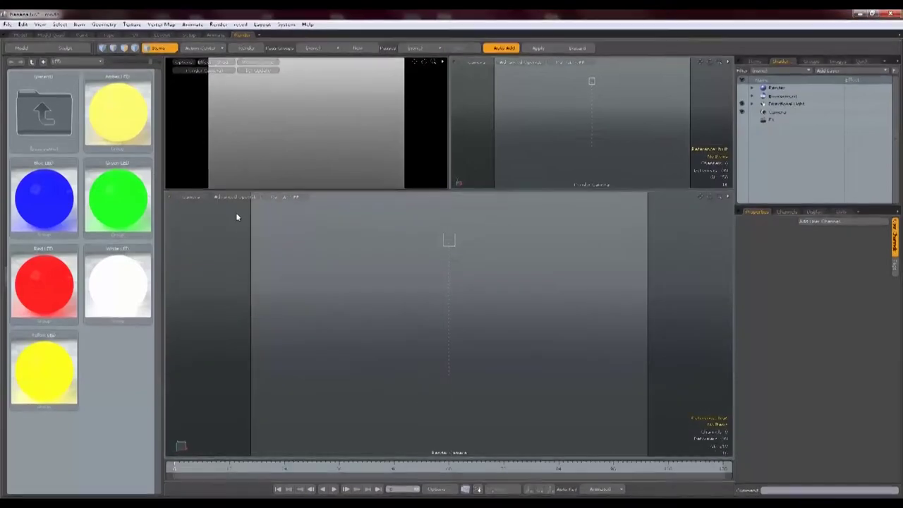
{"action": "key", "text": "a"}
{"action": "left_click_drag", "start_coordinate": [459, 346], "coordinate": [490, 341], "text": "alt"}
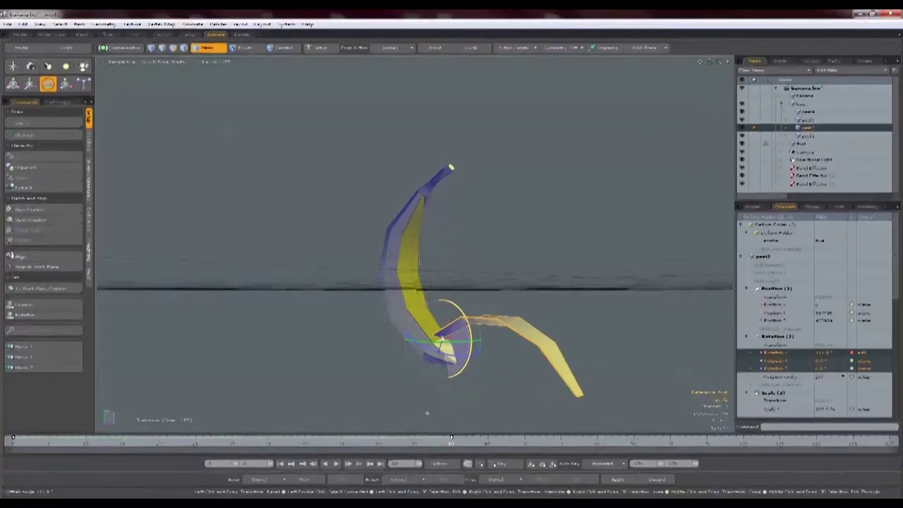
Step: Select peel3, undo its trial rotation and key its closed rotation at frame 0
{"action": "left_click", "coordinate": [396, 308]}
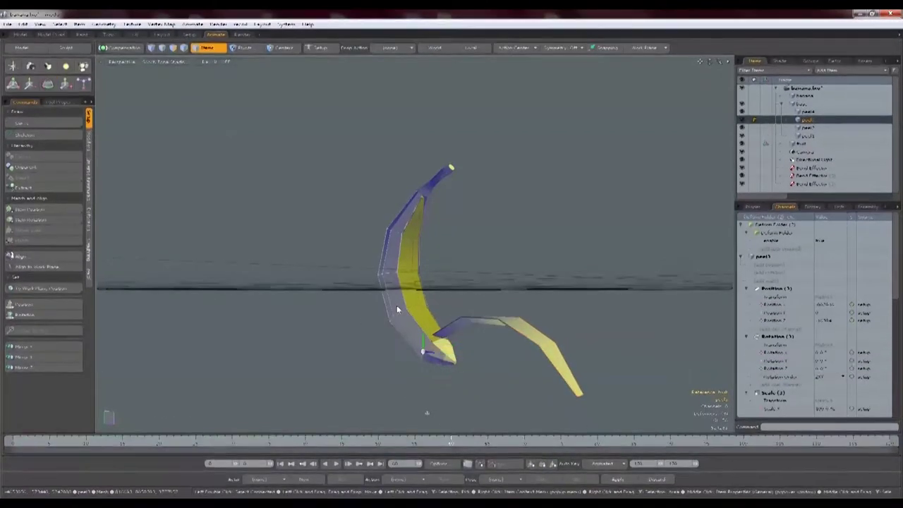
{"action": "key", "text": "e"}
{"action": "left_click_drag", "start_coordinate": [416, 357], "coordinate": [391, 355]}
{"action": "key", "text": "ctrl+z"}
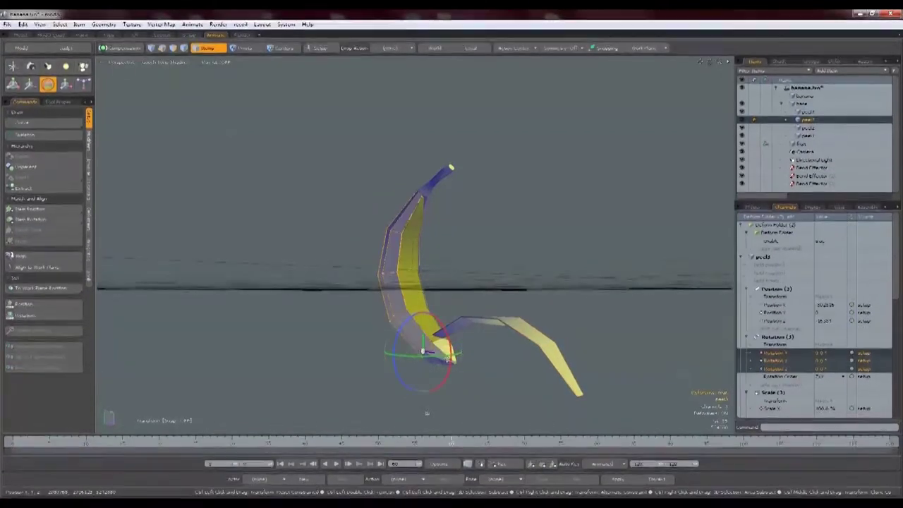
{"action": "left_click", "coordinate": [13, 443]}
{"action": "key", "text": "s"}
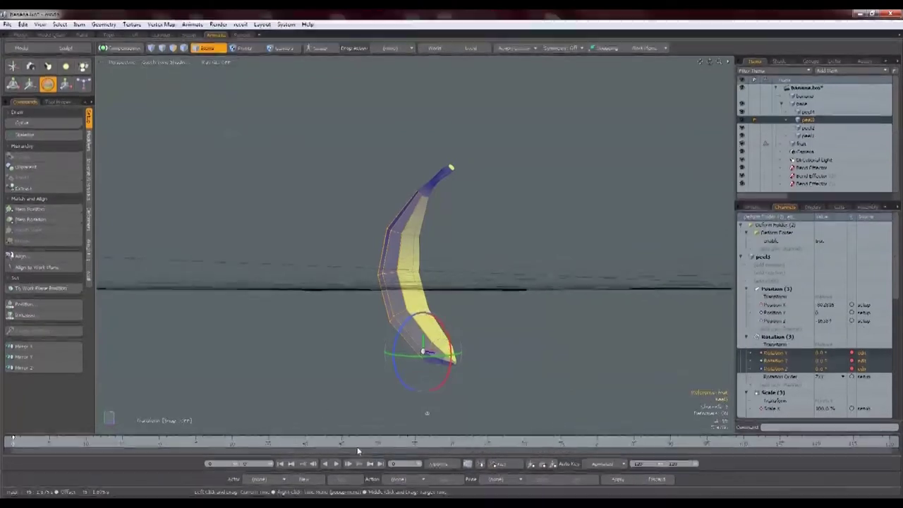
Step: Try rotating peel3 outward into a peeled pose at frame 60, check the motion and undo it
{"action": "left_click_drag", "start_coordinate": [358, 449], "coordinate": [459, 443]}
{"action": "left_click_drag", "start_coordinate": [444, 322], "coordinate": [450, 339]}
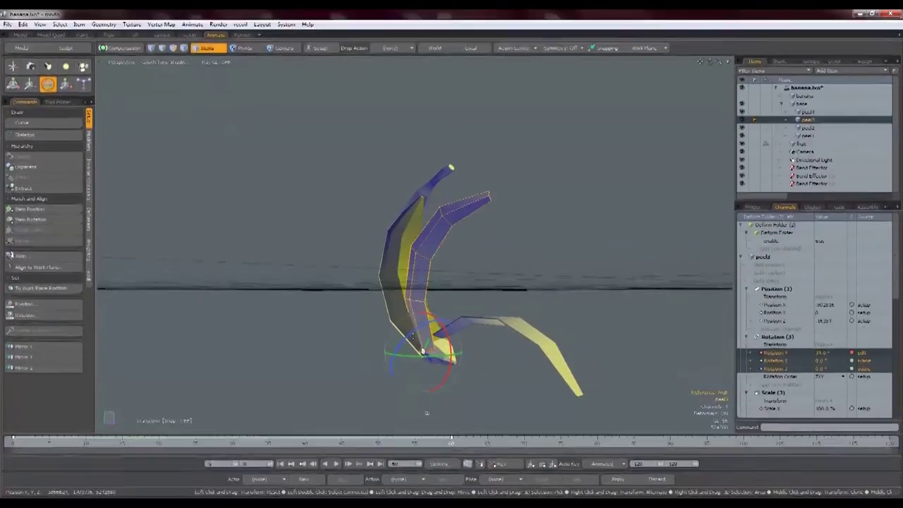
{"action": "key", "text": "ctrl+z"}
{"action": "left_click_drag", "start_coordinate": [400, 326], "coordinate": [399, 373]}
{"action": "left_click_drag", "start_coordinate": [339, 353], "coordinate": [430, 374], "text": "alt"}
{"action": "left_click_drag", "start_coordinate": [311, 353], "coordinate": [368, 351]}
{"action": "left_click_drag", "start_coordinate": [364, 318], "coordinate": [369, 336]}
{"action": "left_click_drag", "start_coordinate": [191, 448], "coordinate": [13, 447]}
{"action": "left_click", "coordinate": [452, 443]}
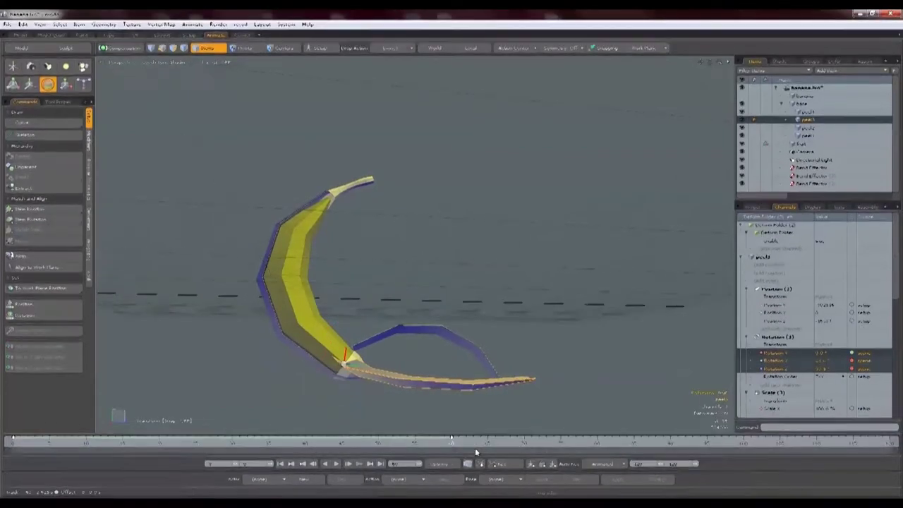
{"action": "key", "text": "ctrl+z"}
{"action": "key", "text": "ctrl+z"}
{"action": "key", "text": "ctrl+z"}
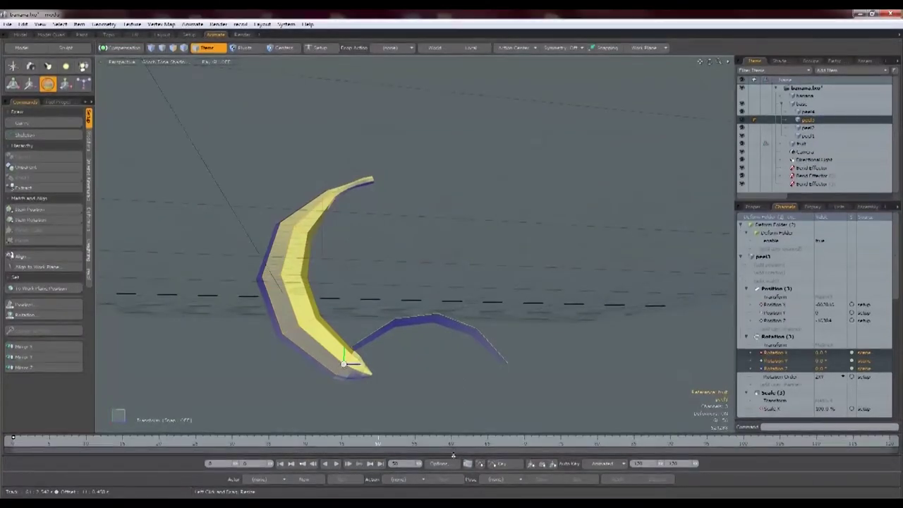
Step: Key peel3's closed rotation at frame 60 and a peeled-back rotation at frame 120, and scrub through the animation
{"action": "left_click", "coordinate": [451, 442]}
{"action": "key", "text": "s"}
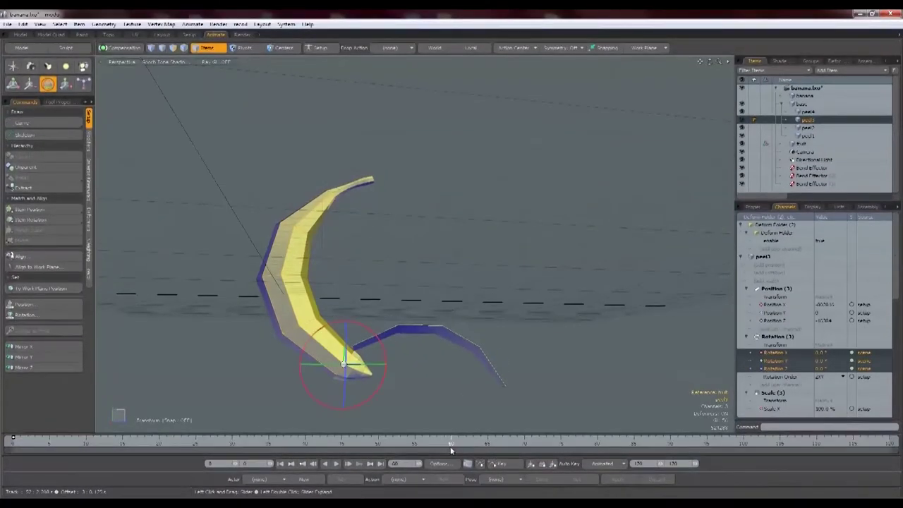
{"action": "left_click", "coordinate": [889, 442]}
{"action": "left_click_drag", "start_coordinate": [345, 336], "coordinate": [345, 409]}
{"action": "left_click_drag", "start_coordinate": [326, 364], "coordinate": [356, 364]}
{"action": "key", "text": "s"}
{"action": "left_click_drag", "start_coordinate": [889, 442], "coordinate": [13, 442]}
Step: Open the Graph Editor for peel3's rotation curves and change the slope type of the keys at frames 60 and 0
{"action": "left_click", "coordinate": [468, 463]}
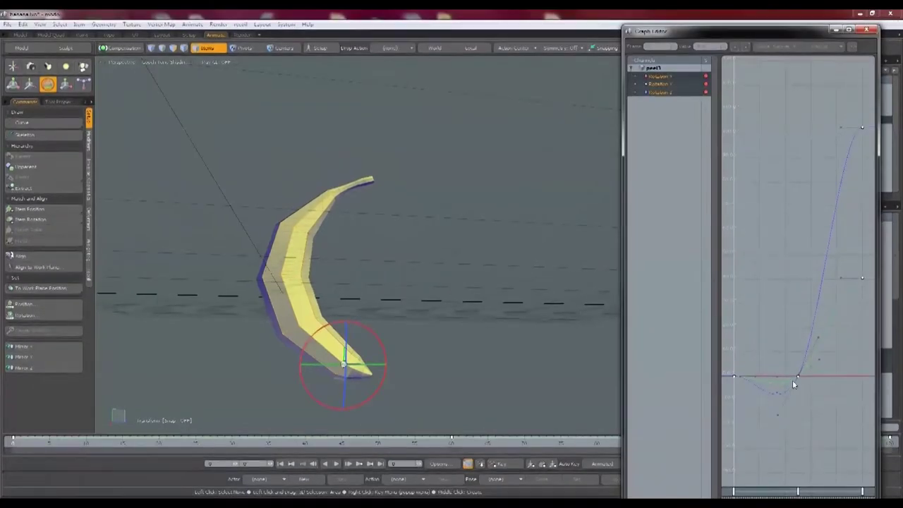
{"action": "left_click", "coordinate": [799, 375]}
{"action": "left_click", "coordinate": [776, 48]}
{"action": "left_click", "coordinate": [800, 57]}
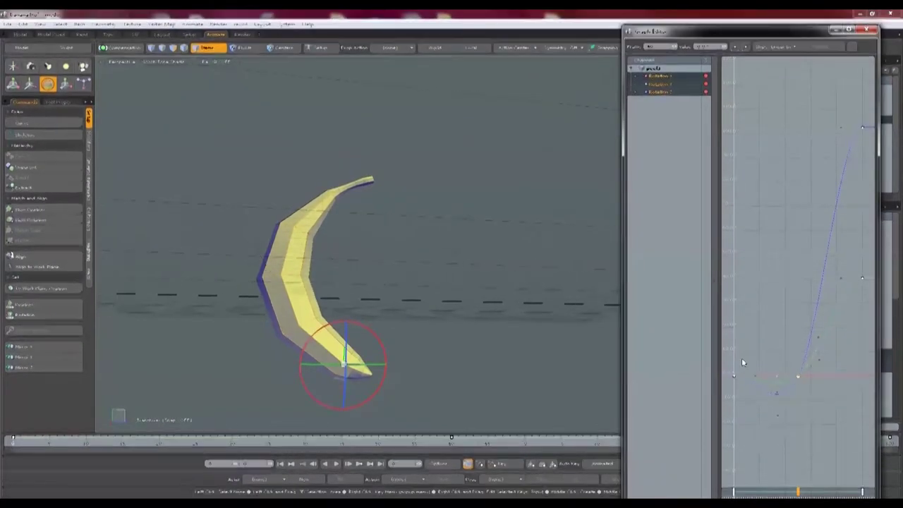
{"action": "left_click", "coordinate": [734, 376]}
{"action": "left_click", "coordinate": [786, 48]}
{"action": "left_click", "coordinate": [791, 64]}
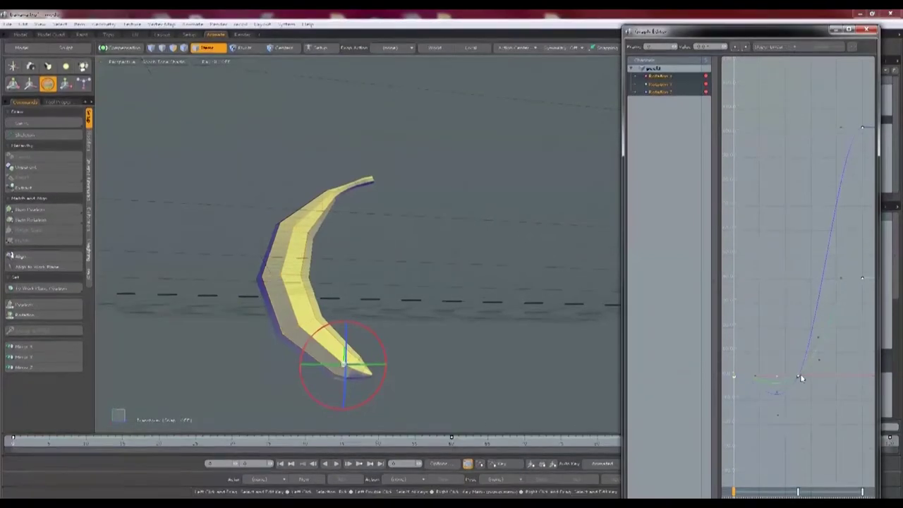
Step: Set the slope of peel3's Rotation Y key at frame 60 to Linear In and play the animation
{"action": "left_click", "coordinate": [799, 376]}
{"action": "left_click", "coordinate": [667, 84]}
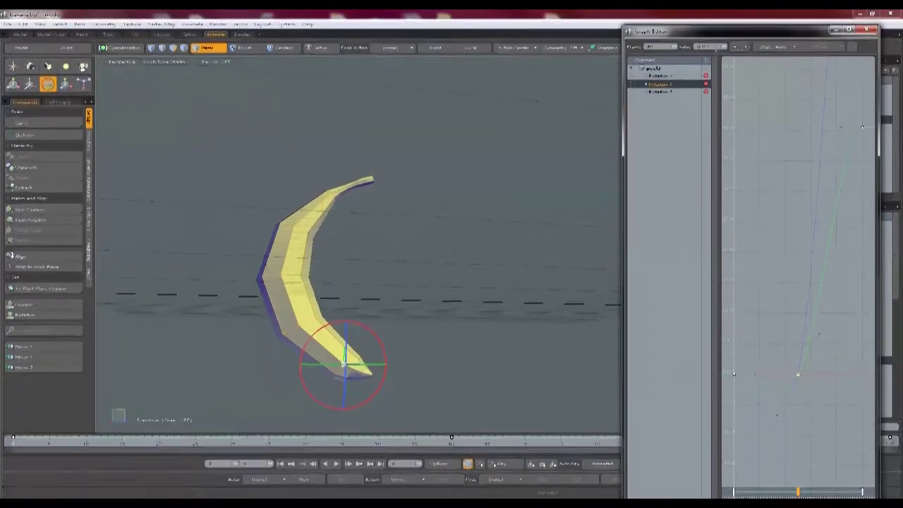
{"action": "left_click", "coordinate": [774, 47]}
{"action": "left_click", "coordinate": [778, 56]}
{"action": "left_click", "coordinate": [336, 463]}
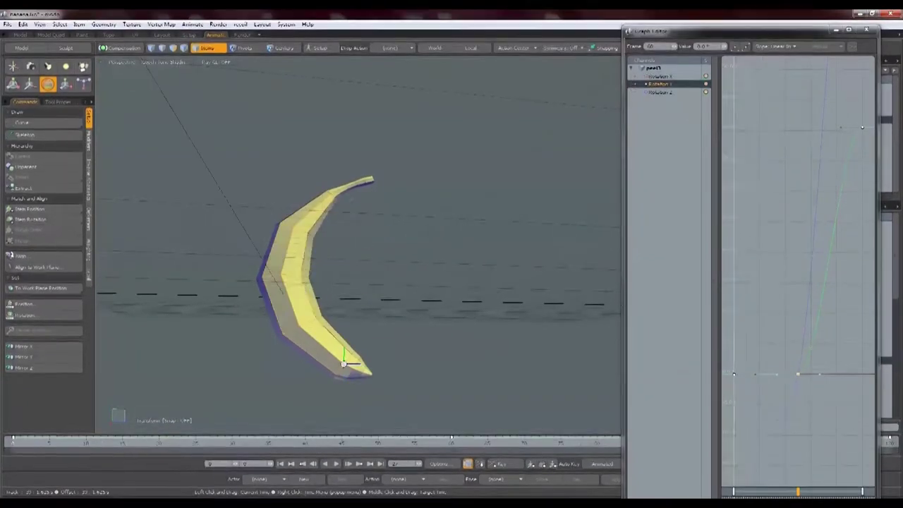
Step: Set the slope of peel3's Rotation Z key at frame 60 to Linear In, check the playback and close the Graph Editor
{"action": "left_click", "coordinate": [662, 91]}
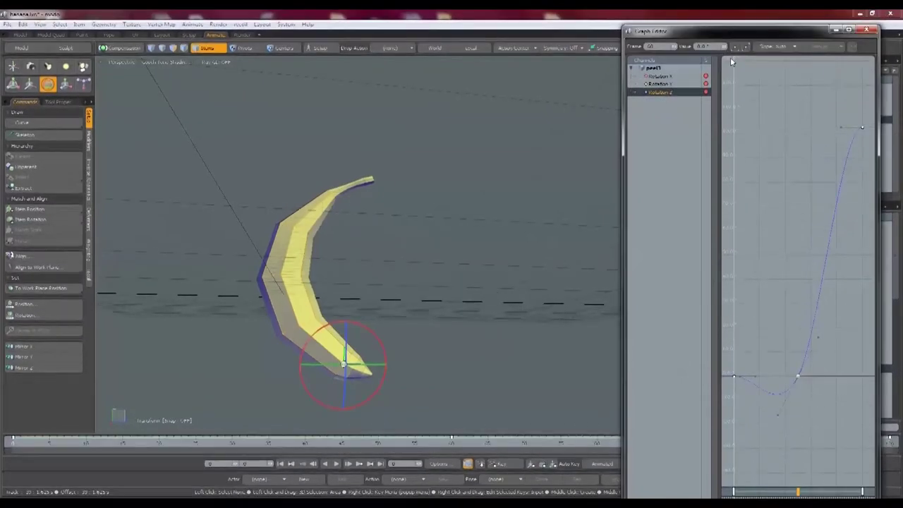
{"action": "left_click", "coordinate": [775, 47]}
{"action": "left_click", "coordinate": [770, 58]}
{"action": "left_click", "coordinate": [336, 464]}
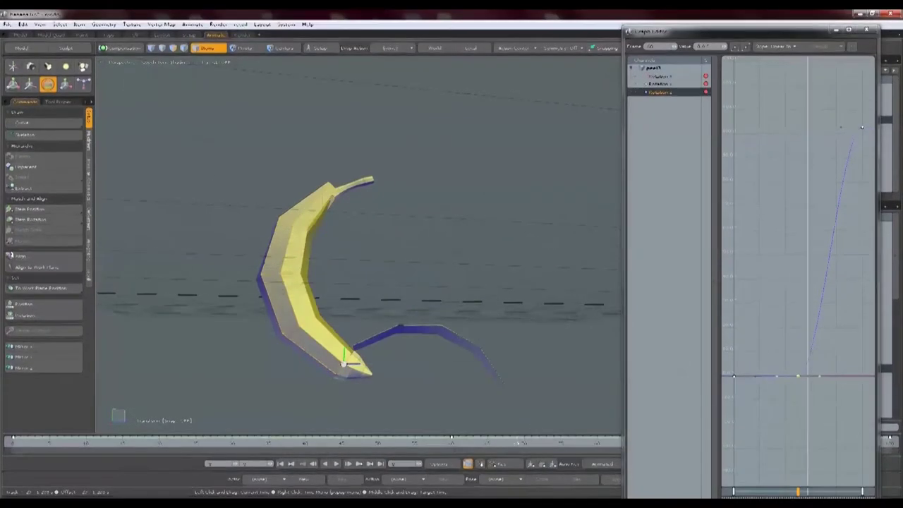
{"action": "left_click", "coordinate": [869, 31]}
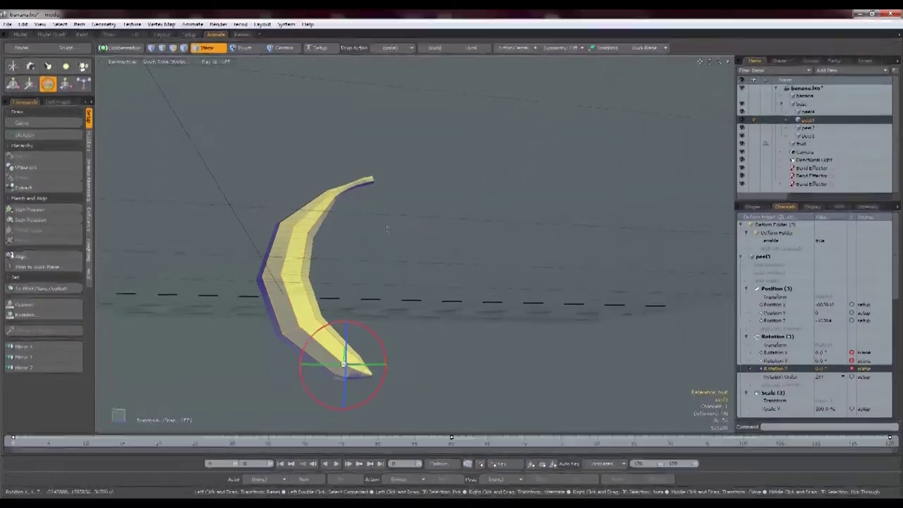
Step: Select peel4 and key its closed rotation at frames 0 and 120
{"action": "mouse_move", "coordinate": [371, 233]}
{"action": "left_mouse_down", "text": "alt"}
{"action": "mouse_move", "coordinate": [423, 239]}
{"action": "mouse_move", "coordinate": [384, 236]}
{"action": "left_mouse_up", "text": "alt"}
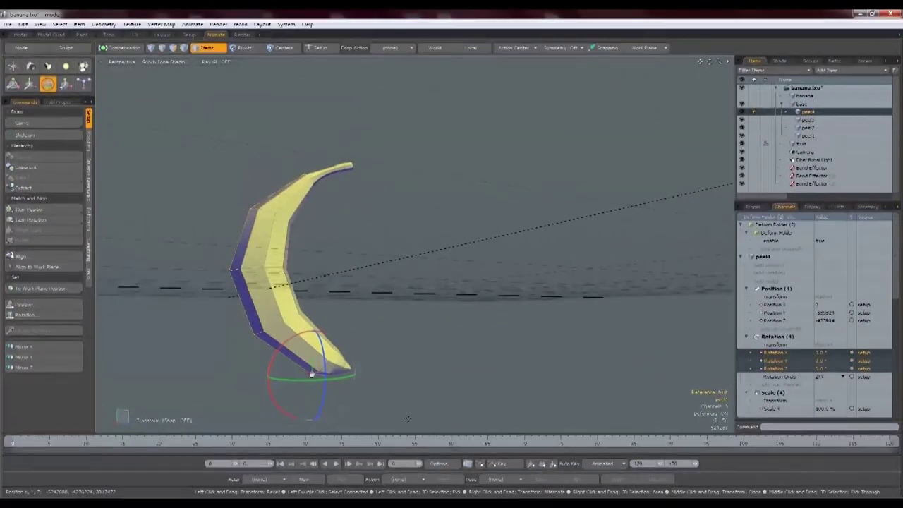
{"action": "left_click", "coordinate": [883, 441]}
{"action": "left_click", "coordinate": [312, 374]}
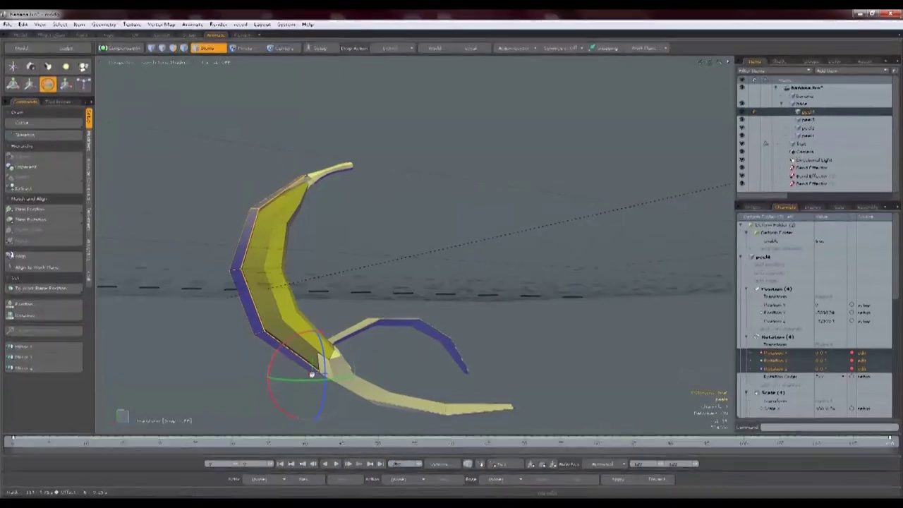
{"action": "key", "text": "s"}
Step: Extend both the animation's end frame and the visible timeline range to 360
{"action": "left_click", "coordinate": [678, 464]}
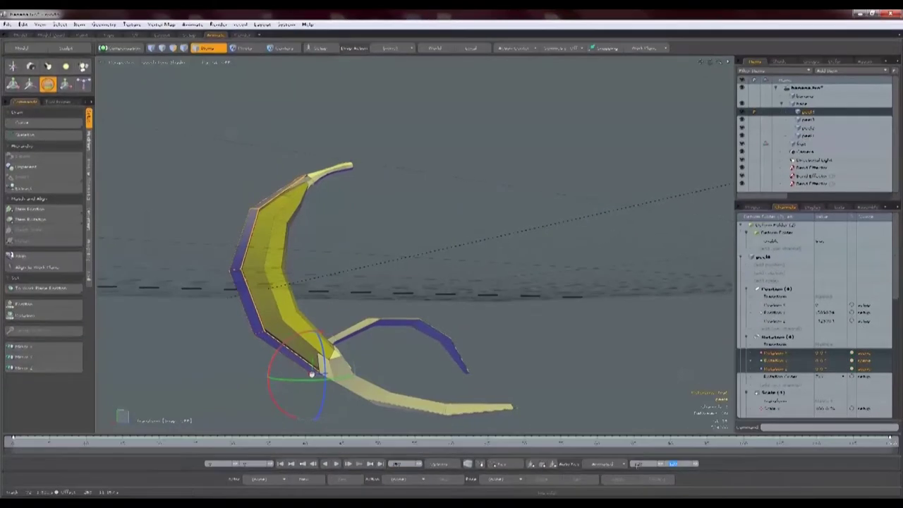
{"action": "type", "text": "360"}
{"action": "left_click", "coordinate": [646, 463]}
{"action": "type", "text": "360"}
{"action": "key", "text": "Return"}
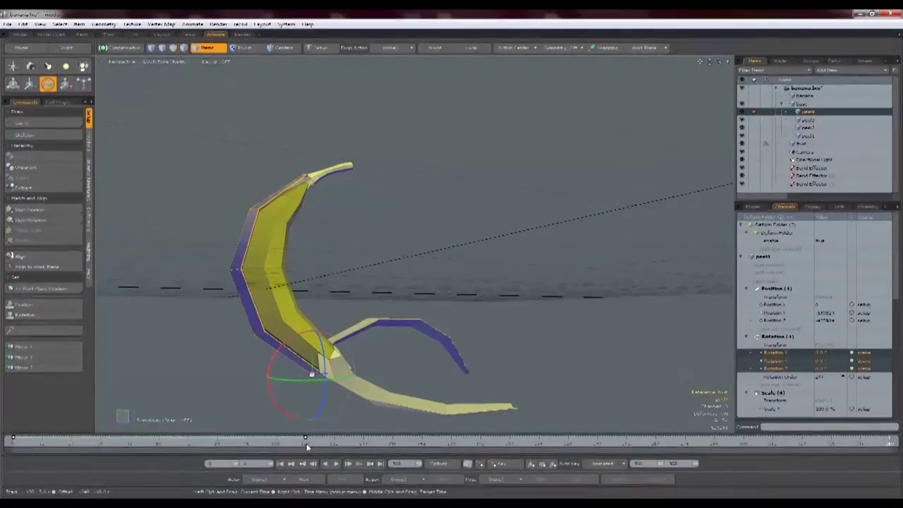
Step: Rotate peel4 outward into a peeled-back pose at frame 180, key it and scrub back to frame 0
{"action": "left_click_drag", "start_coordinate": [291, 338], "coordinate": [268, 392]}
{"action": "key", "text": "s"}
{"action": "left_click_drag", "start_coordinate": [435, 442], "coordinate": [13, 442]}
Step: Change the slope type of peel4's Rotation X key at frame 120 in the Graph Editor and scrub through the motion
{"action": "left_click", "coordinate": [468, 463]}
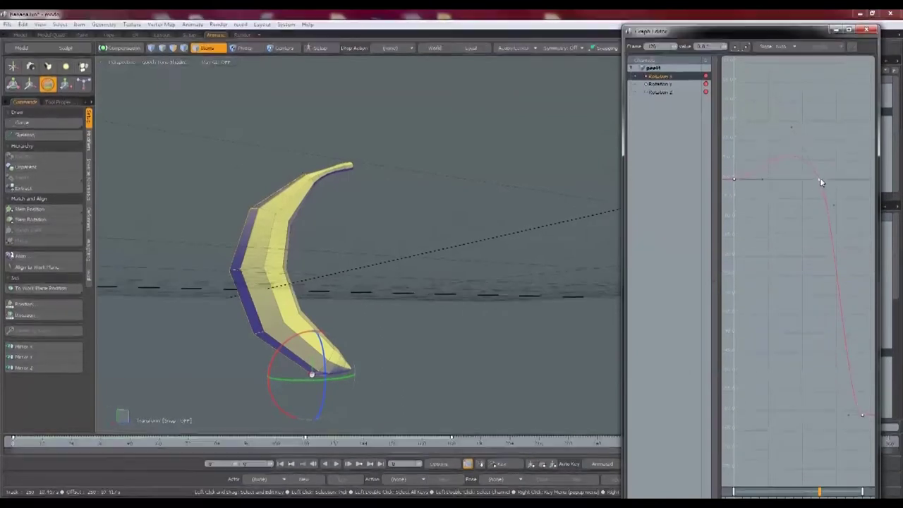
{"action": "left_click", "coordinate": [779, 50]}
{"action": "left_click", "coordinate": [687, 84]}
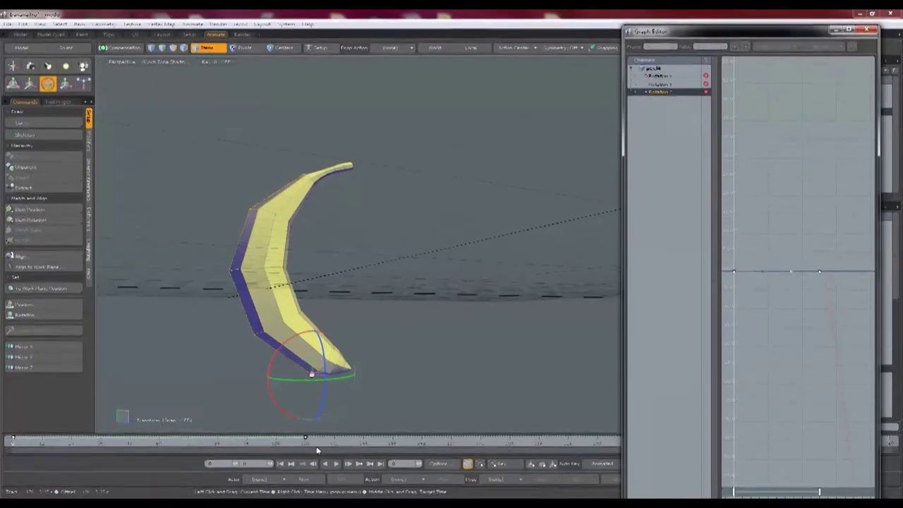
{"action": "left_click_drag", "start_coordinate": [317, 449], "coordinate": [421, 445]}
{"action": "left_click_drag", "start_coordinate": [480, 444], "coordinate": [451, 444]}
{"action": "left_click", "coordinate": [865, 30]}
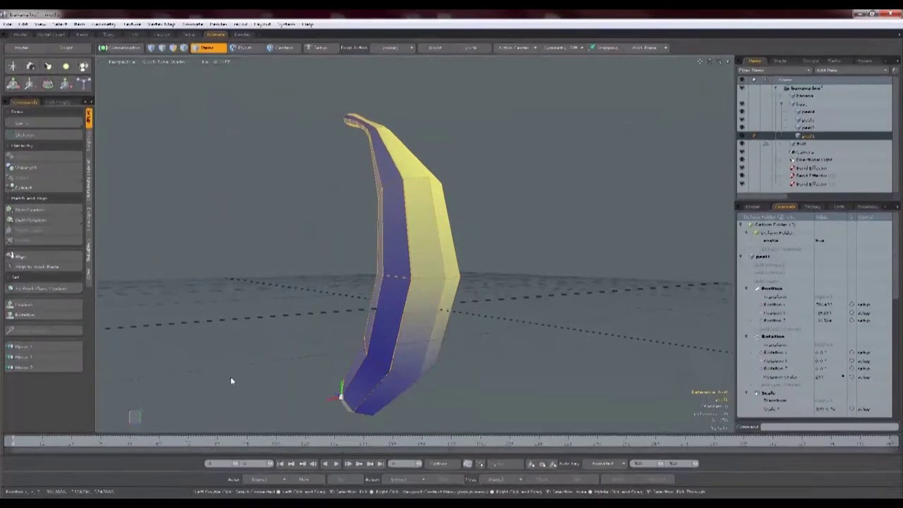
Step: Select peel1, key its closed rotation at frames 0 and 180, and check its rotation curves in the Graph Editor
{"action": "left_click", "coordinate": [594, 266]}
{"action": "left_click", "coordinate": [604, 268]}
{"action": "key", "text": "e"}
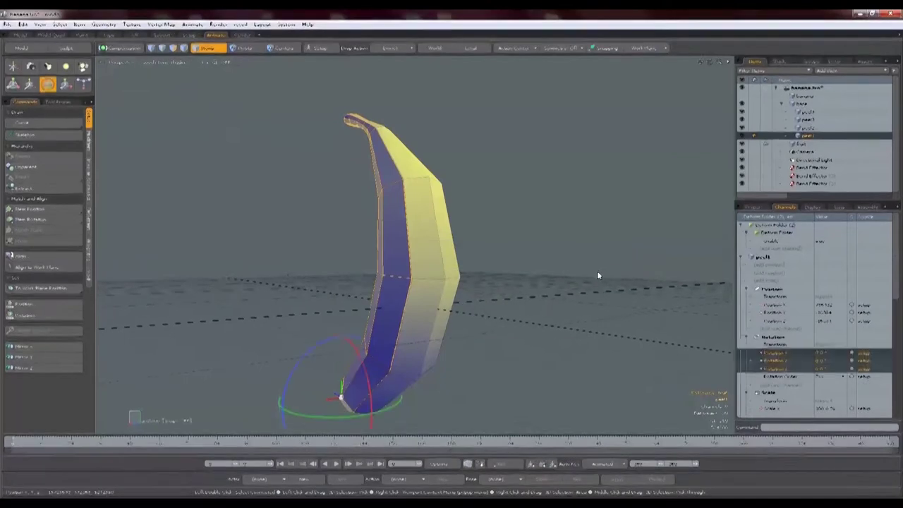
{"action": "key", "text": "s"}
{"action": "left_click_drag", "start_coordinate": [222, 445], "coordinate": [451, 445]}
{"action": "key", "text": "s"}
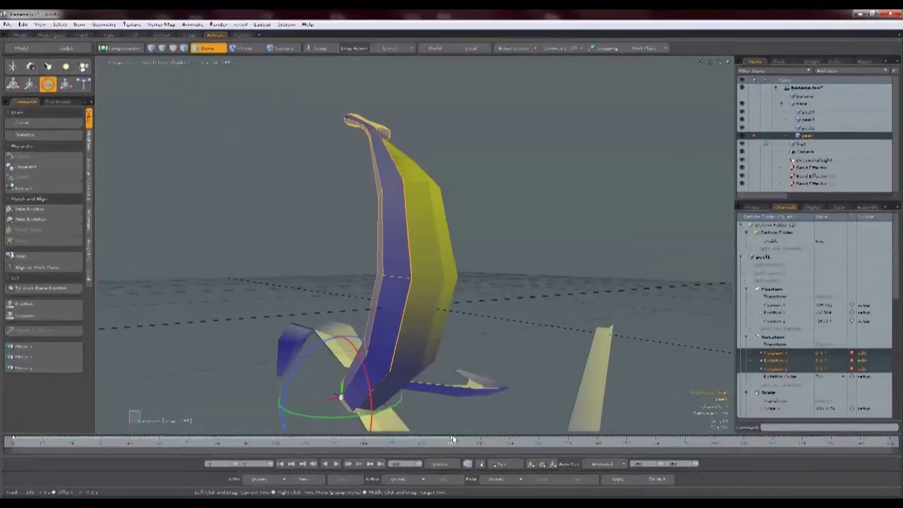
{"action": "left_click", "coordinate": [469, 464]}
{"action": "left_click", "coordinate": [667, 85]}
{"action": "left_click", "coordinate": [668, 92]}
{"action": "left_click", "coordinate": [866, 30]}
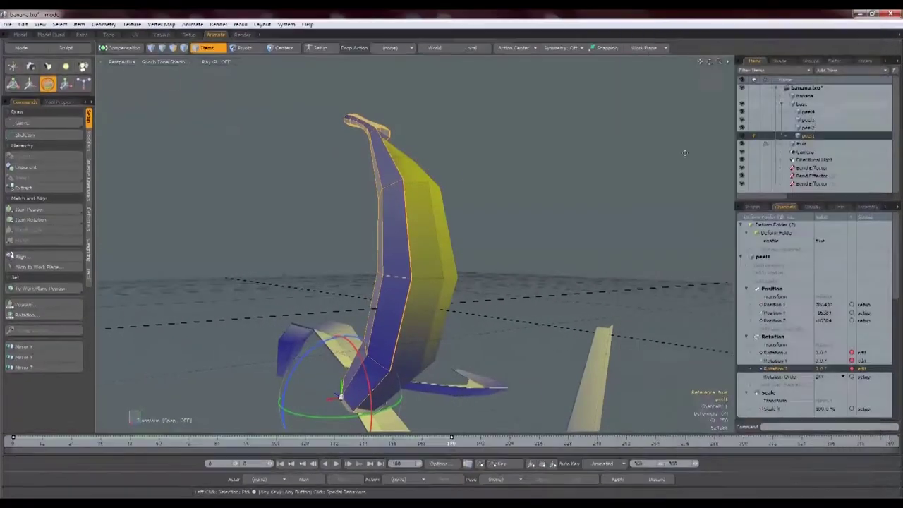
Step: Rotate peel1 outward around Z at frame 240 and set the slope of its Rotation Z key at frame 180 to Linear In
{"action": "left_click_drag", "start_coordinate": [452, 443], "coordinate": [597, 443]}
{"action": "left_click_drag", "start_coordinate": [321, 345], "coordinate": [285, 419]}
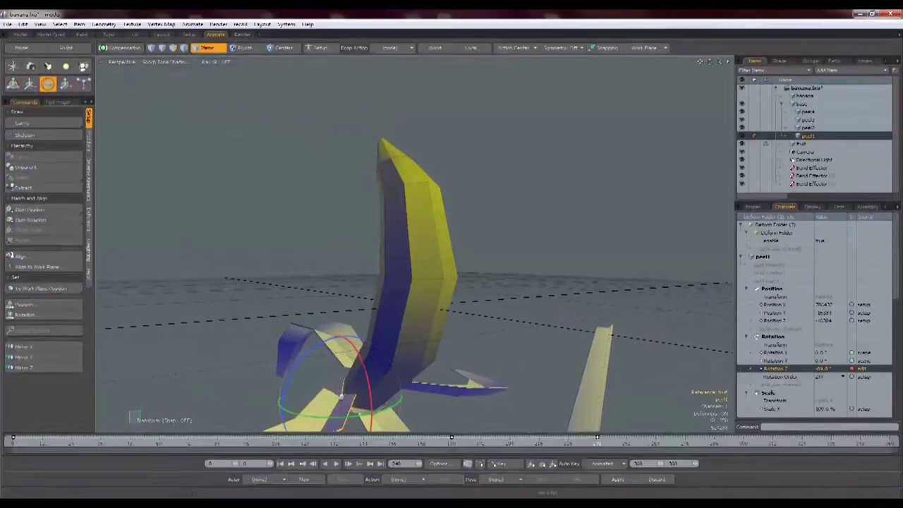
{"action": "left_click", "coordinate": [469, 464]}
{"action": "left_click", "coordinate": [830, 185]}
{"action": "left_click", "coordinate": [776, 47]}
{"action": "left_click", "coordinate": [765, 56]}
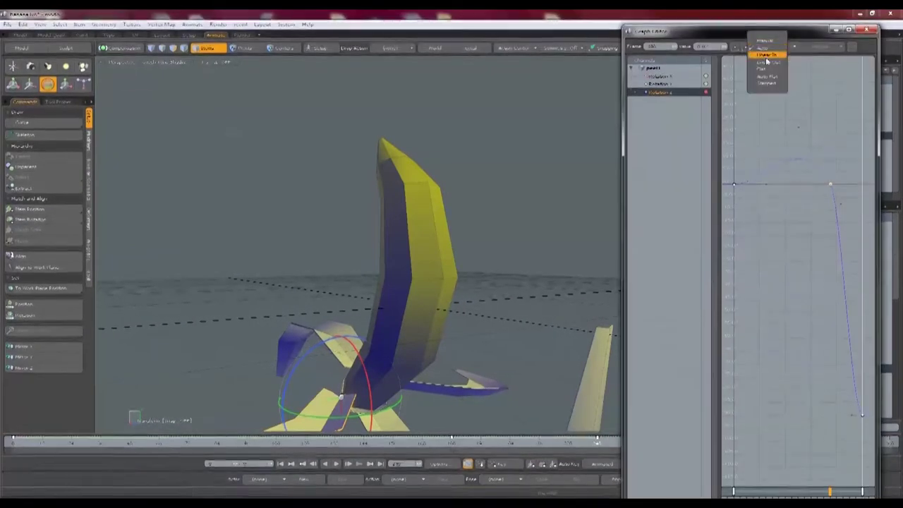
{"action": "left_click", "coordinate": [664, 84]}
{"action": "left_click", "coordinate": [663, 76]}
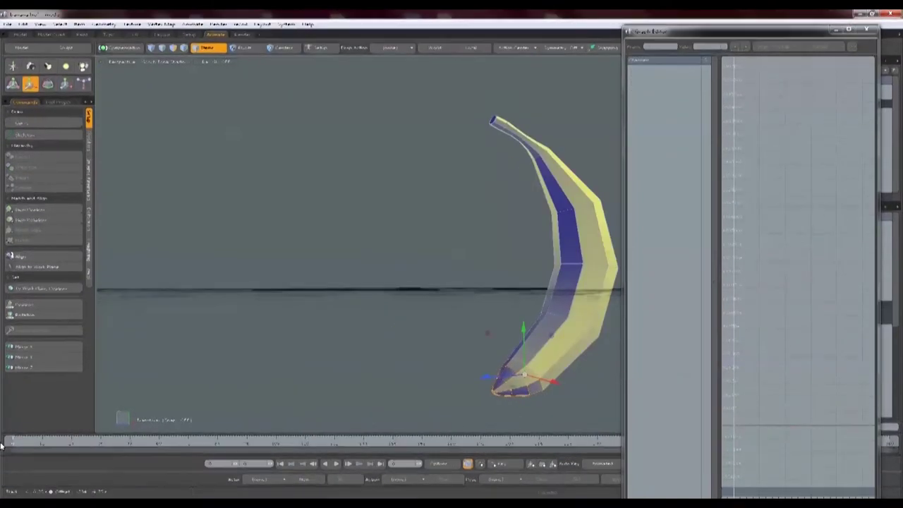
Step: Key the base's starting position at frames 0 and 240 and try lowering it at frame 300
{"action": "key", "text": "s"}
{"action": "left_click_drag", "start_coordinate": [100, 446], "coordinate": [636, 446]}
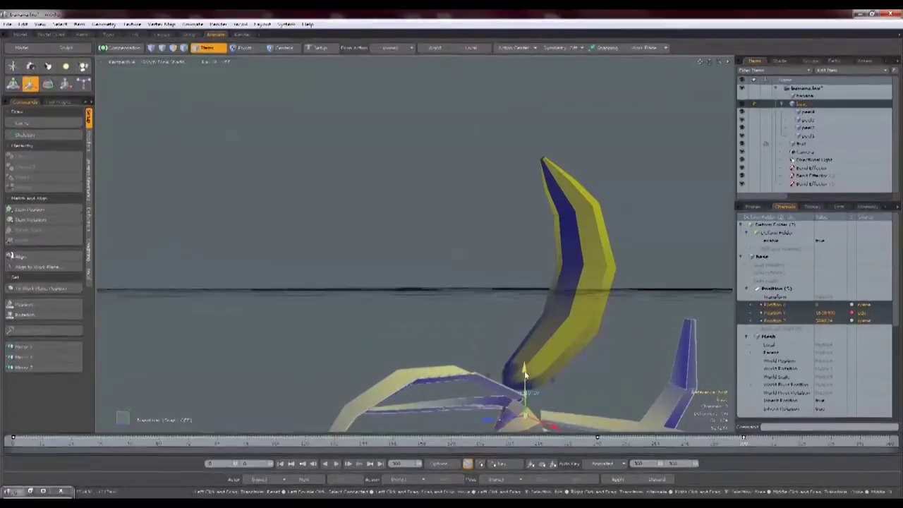
{"action": "left_click_drag", "start_coordinate": [524, 375], "coordinate": [524, 335]}
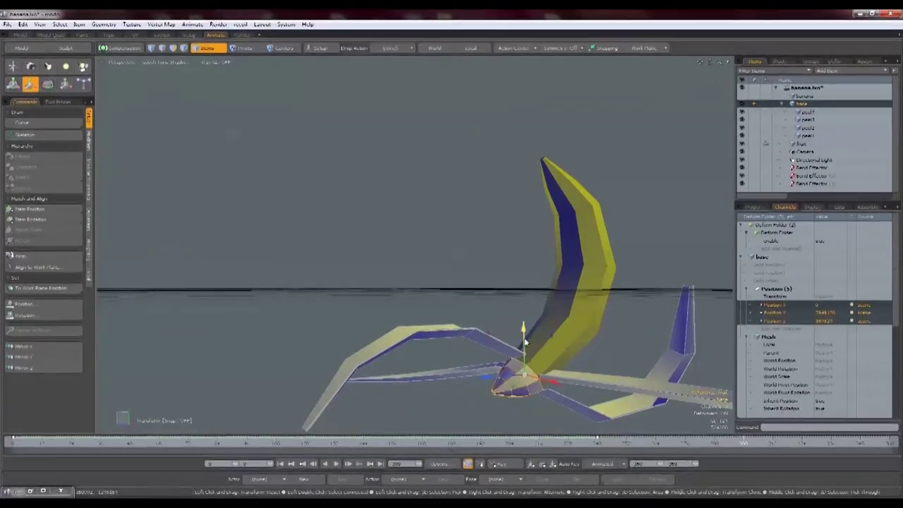
Step: Shift the base away from the fruit along Z at frames 252 and 264, lowering it slightly
{"action": "left_click_drag", "start_coordinate": [665, 447], "coordinate": [626, 444]}
{"action": "left_click_drag", "start_coordinate": [494, 383], "coordinate": [476, 385]}
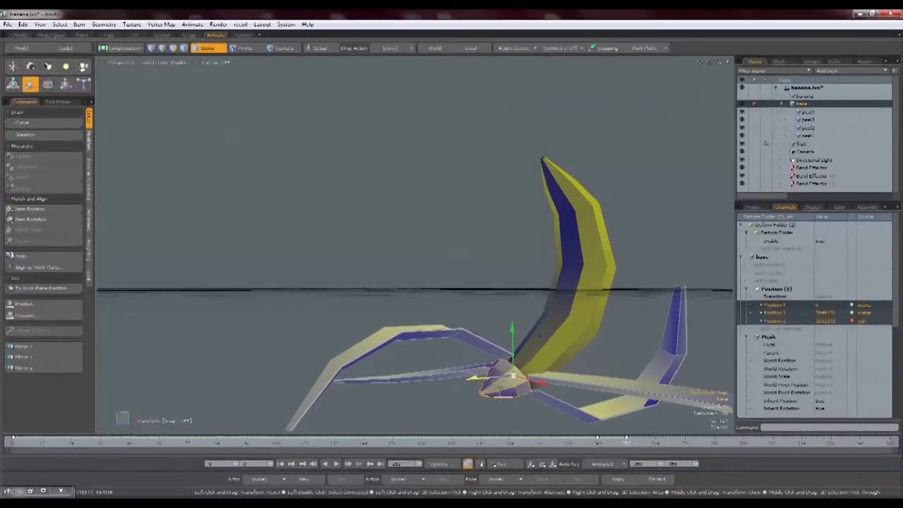
{"action": "left_click_drag", "start_coordinate": [507, 333], "coordinate": [507, 338]}
{"action": "left_click_drag", "start_coordinate": [626, 442], "coordinate": [655, 443]}
{"action": "left_click_drag", "start_coordinate": [467, 384], "coordinate": [458, 385]}
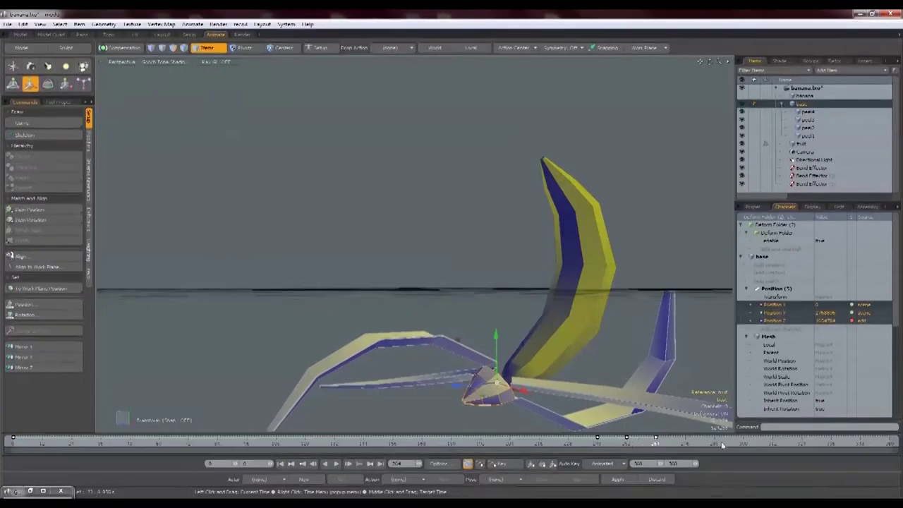
Step: Drop the base and its peels straight down out of view at frame 300 and scrub back through the fall
{"action": "left_click_drag", "start_coordinate": [722, 445], "coordinate": [743, 443]}
{"action": "left_click_drag", "start_coordinate": [497, 336], "coordinate": [498, 487]}
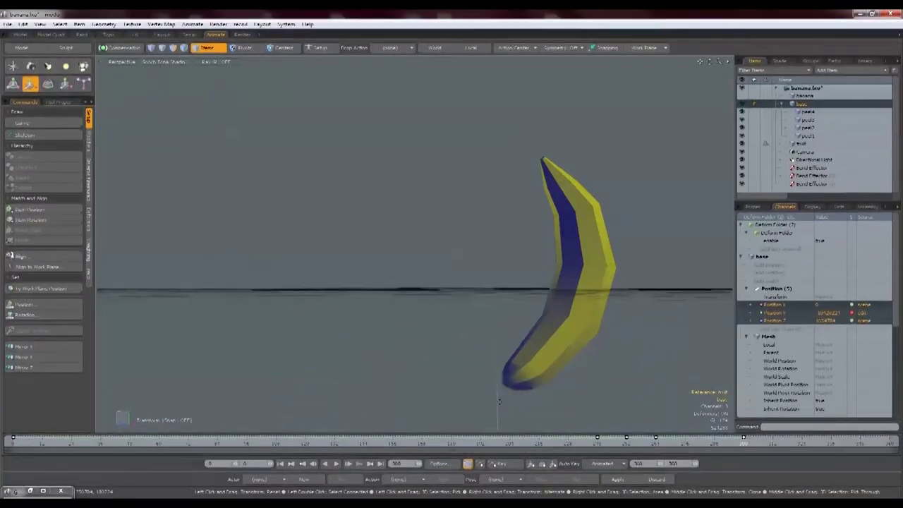
{"action": "left_click_drag", "start_coordinate": [677, 443], "coordinate": [612, 443]}
Step: Set the slope of the base's position keys at frame 240 to Linear In in the Graph Editor and play the animation
{"action": "left_click", "coordinate": [467, 464]}
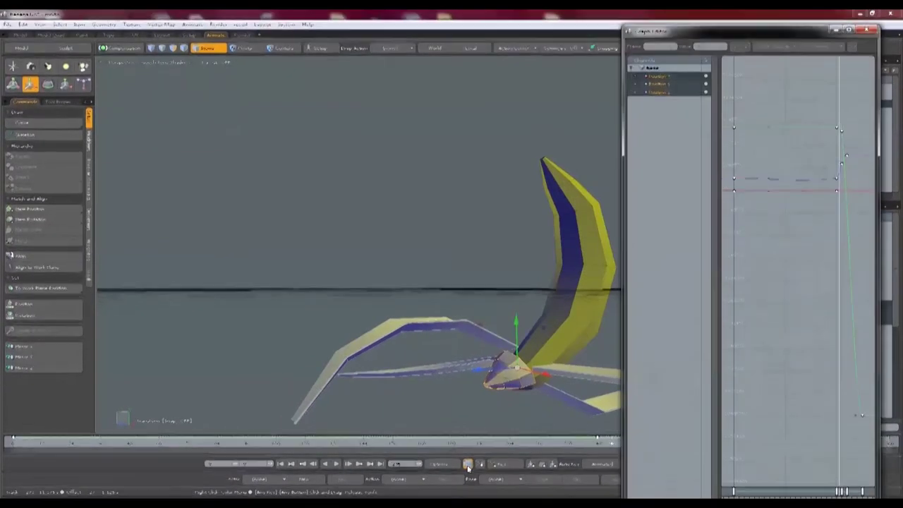
{"action": "left_click", "coordinate": [775, 47]}
{"action": "left_click", "coordinate": [781, 57]}
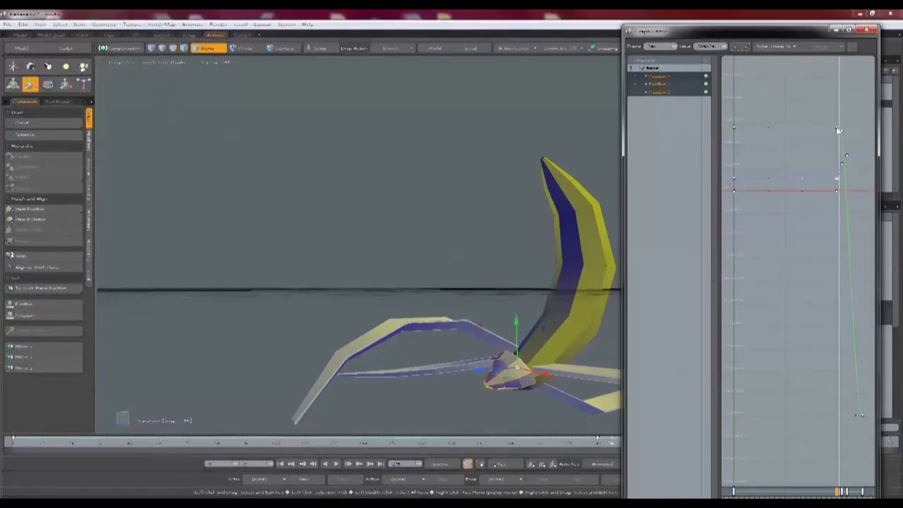
{"action": "left_click", "coordinate": [866, 29]}
{"action": "left_click_drag", "start_coordinate": [597, 443], "coordinate": [602, 443]}
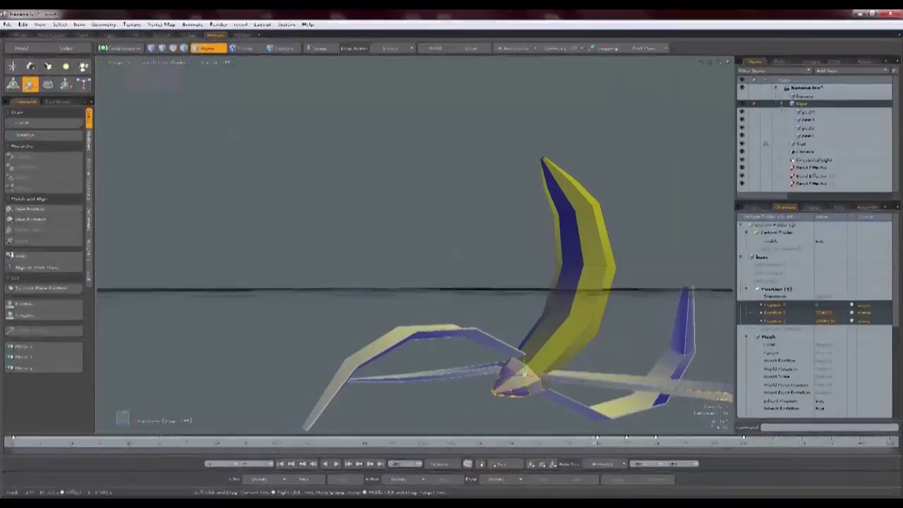
{"action": "left_click", "coordinate": [337, 464]}
{"action": "left_click", "coordinate": [337, 465]}
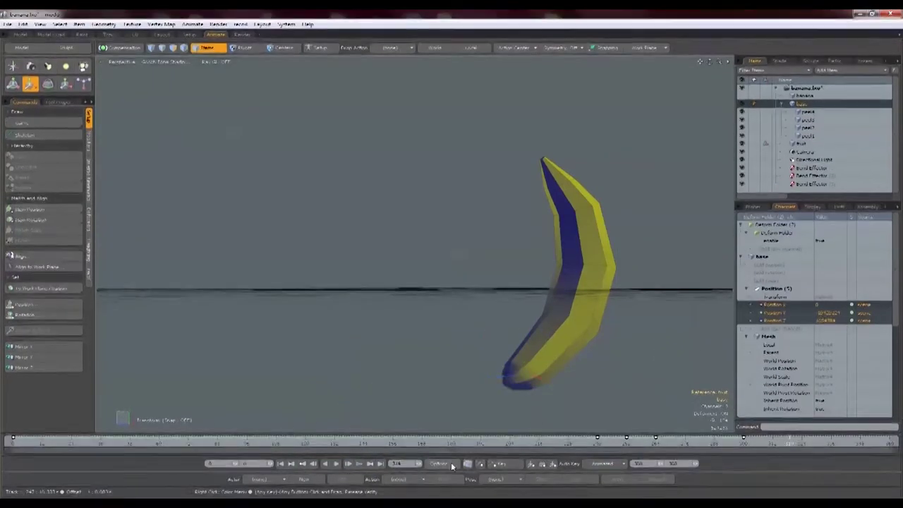
Step: Select the fruit item and try to key its rotation at frame 0
{"action": "left_click", "coordinate": [803, 144]}
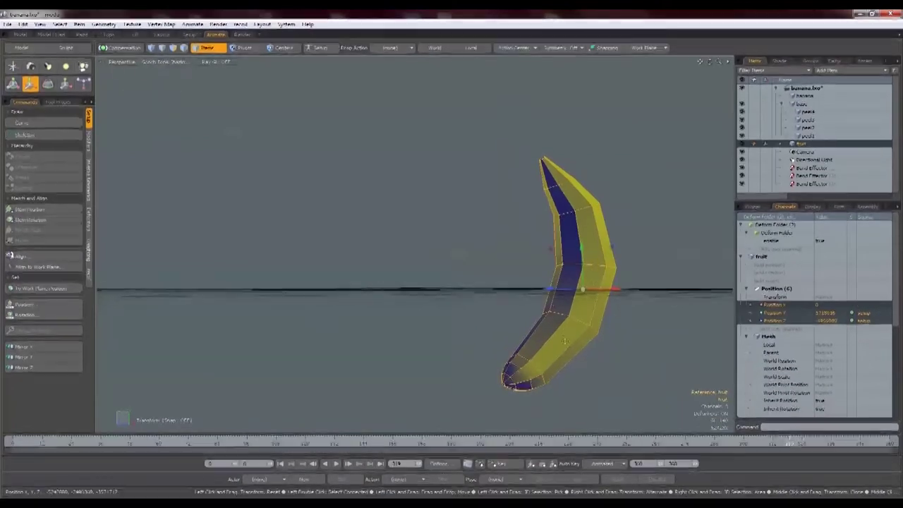
{"action": "key", "text": "e"}
{"action": "left_click", "coordinate": [12, 443]}
{"action": "left_click", "coordinate": [608, 261]}
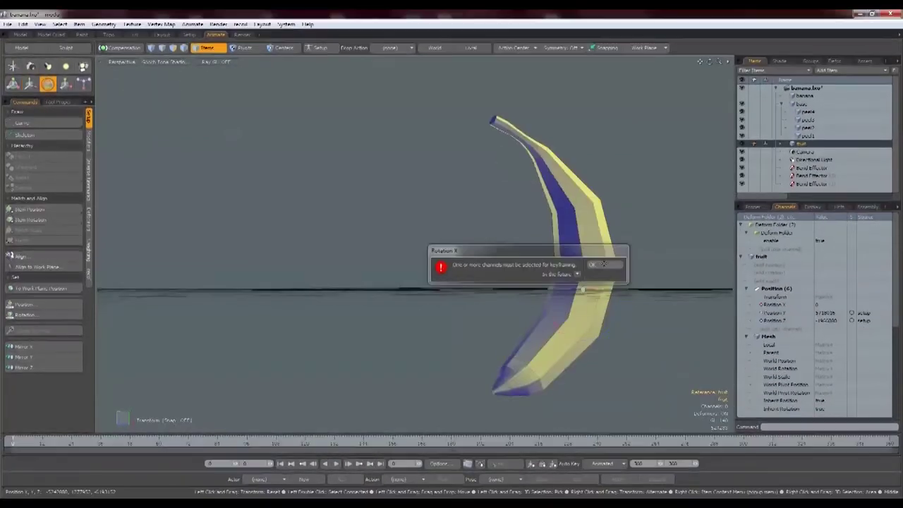
{"action": "left_click", "coordinate": [601, 266]}
{"action": "left_click", "coordinate": [598, 267]}
{"action": "key", "text": "e"}
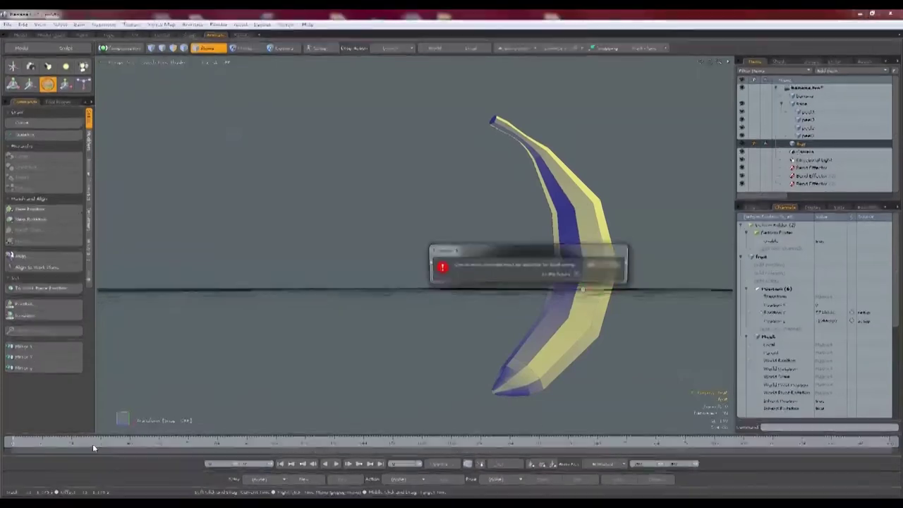
{"action": "left_click", "coordinate": [603, 264]}
Step: Hide the four peels, reactivate rotation on the fruit and key its rotation at frame 0
{"action": "left_click_drag", "start_coordinate": [741, 136], "coordinate": [741, 111]}
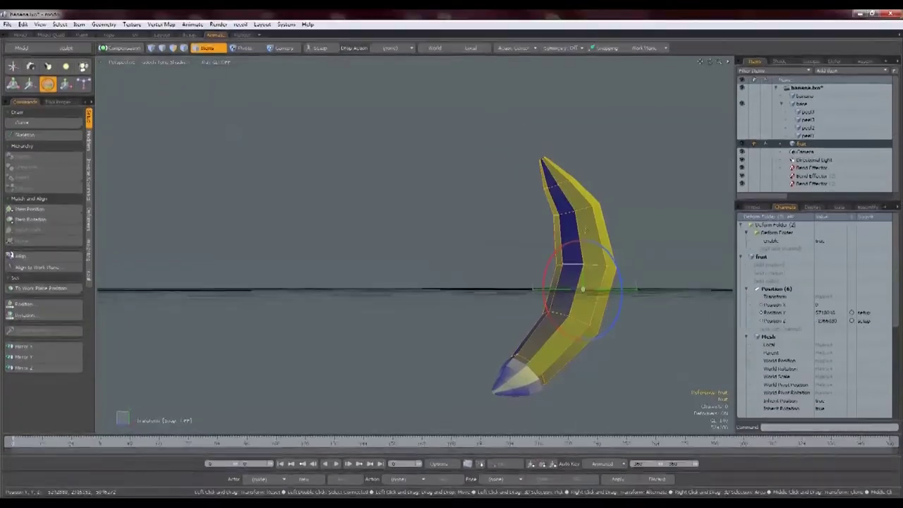
{"action": "key", "text": "q"}
{"action": "key", "text": "e"}
{"action": "left_click", "coordinate": [608, 289]}
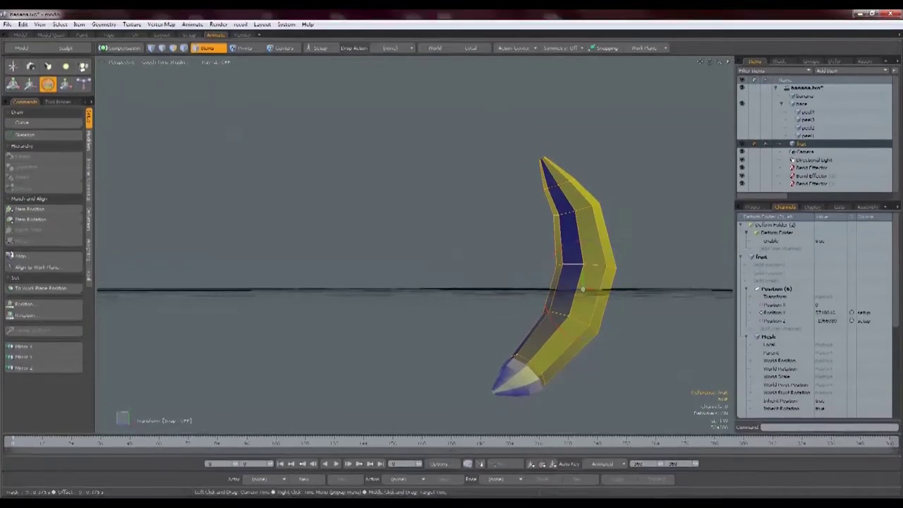
{"action": "left_click", "coordinate": [603, 265]}
{"action": "key", "text": "q"}
{"action": "key", "text": "e"}
{"action": "left_click", "coordinate": [594, 271]}
{"action": "key", "text": "s"}
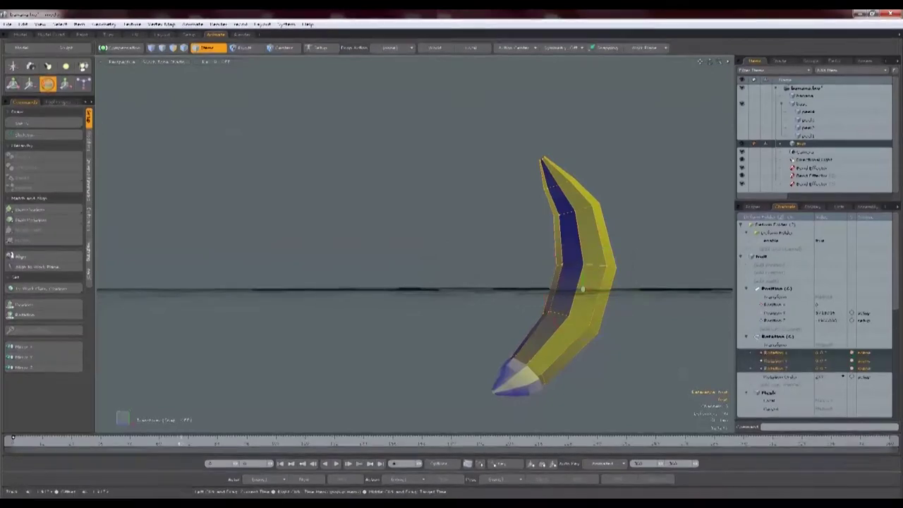
Step: Key the fruit's rotation at frame 264 as the start of its spin
{"action": "left_click", "coordinate": [666, 443]}
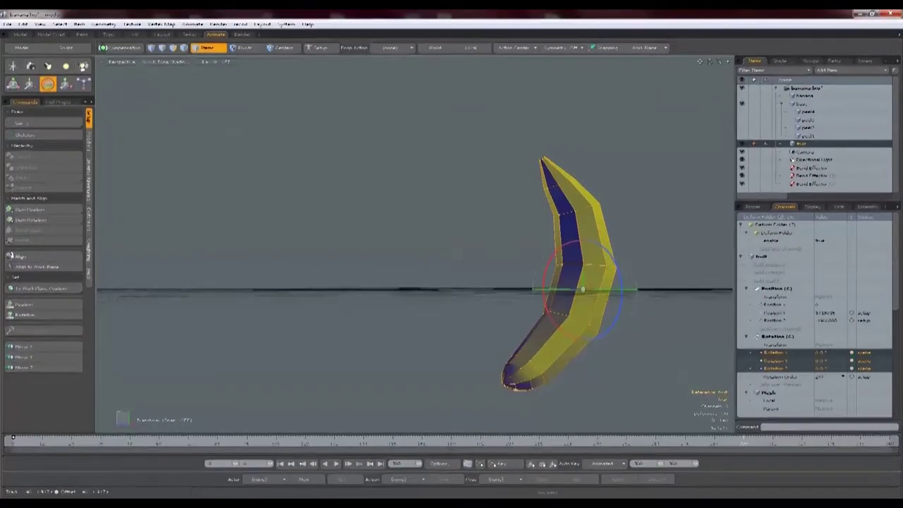
{"action": "mouse_move", "coordinate": [662, 443]}
{"action": "left_mouse_down"}
{"action": "mouse_move", "coordinate": [643, 443]}
{"action": "mouse_move", "coordinate": [655, 443]}
{"action": "left_mouse_up"}
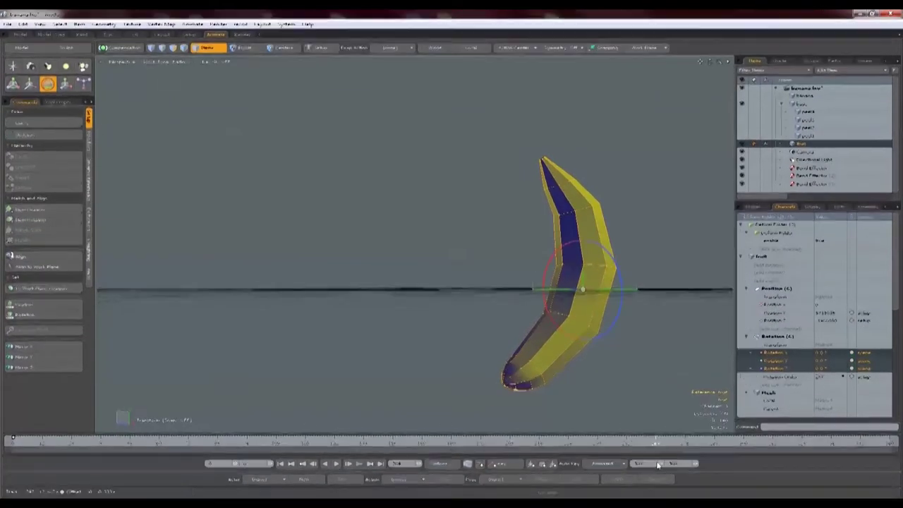
{"action": "key", "text": "s"}
Step: Rotate the fruit around its Y axis at frame 276
{"action": "left_click", "coordinate": [686, 444]}
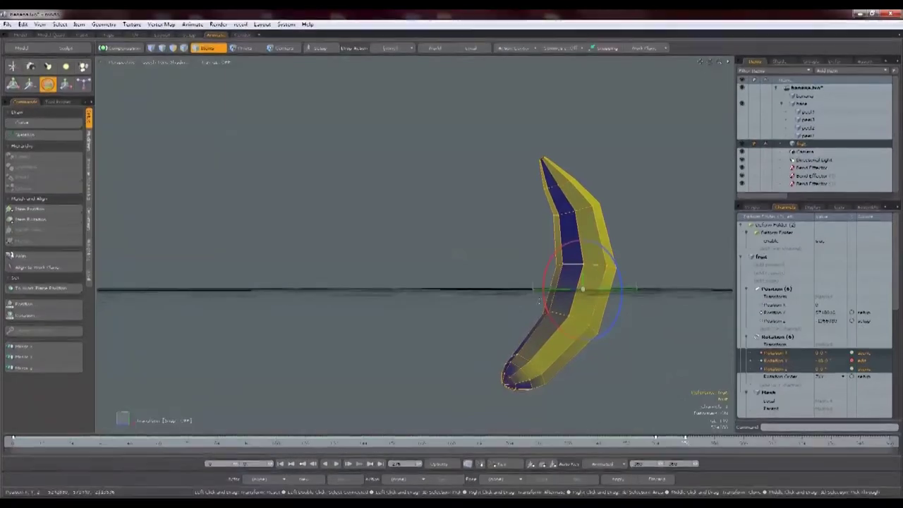
{"action": "left_click_drag", "start_coordinate": [593, 299], "coordinate": [541, 404], "text": "alt"}
{"action": "left_click_drag", "start_coordinate": [568, 278], "coordinate": [546, 286]}
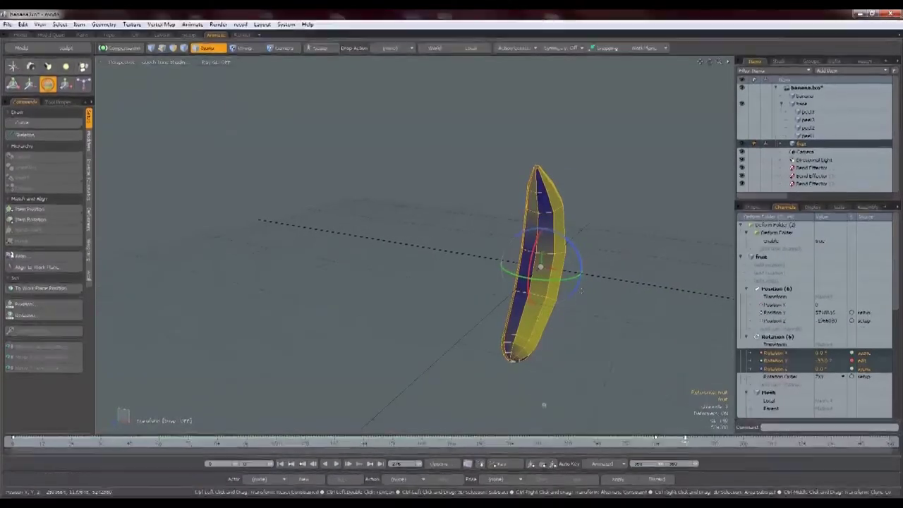
{"action": "key", "text": "space"}
{"action": "key", "text": "e"}
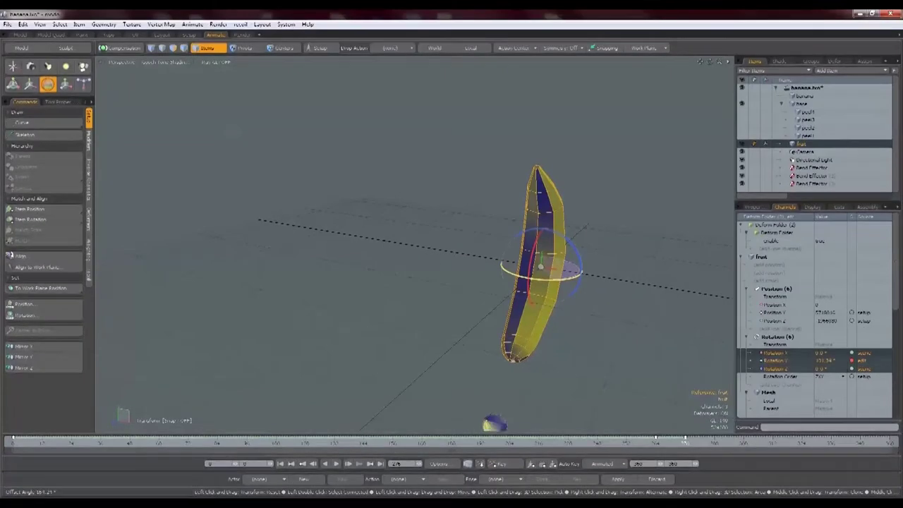
{"action": "key", "text": "space"}
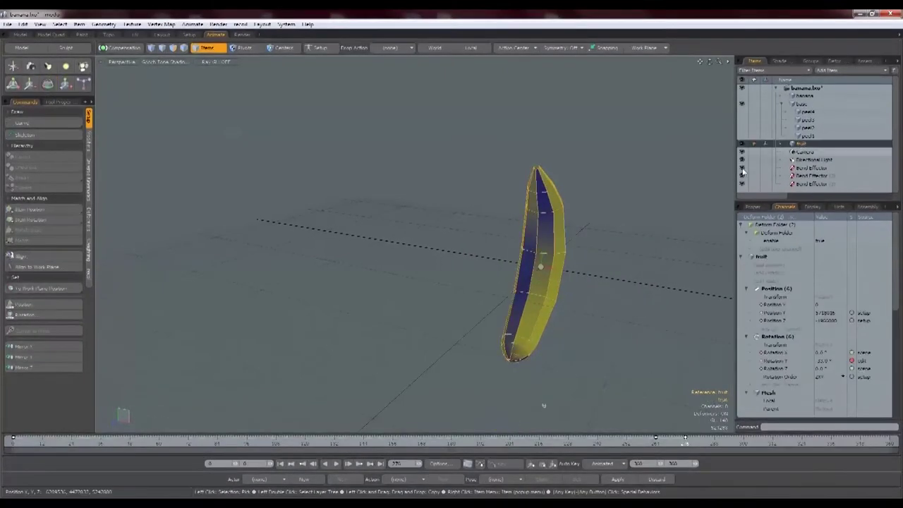
Step: Move the fruit item above the base in the item list and try another Y rotation on it
{"action": "scroll", "coordinate": [535, 305], "scroll_direction": "down", "scroll_amount": 6}
{"action": "key", "text": "e"}
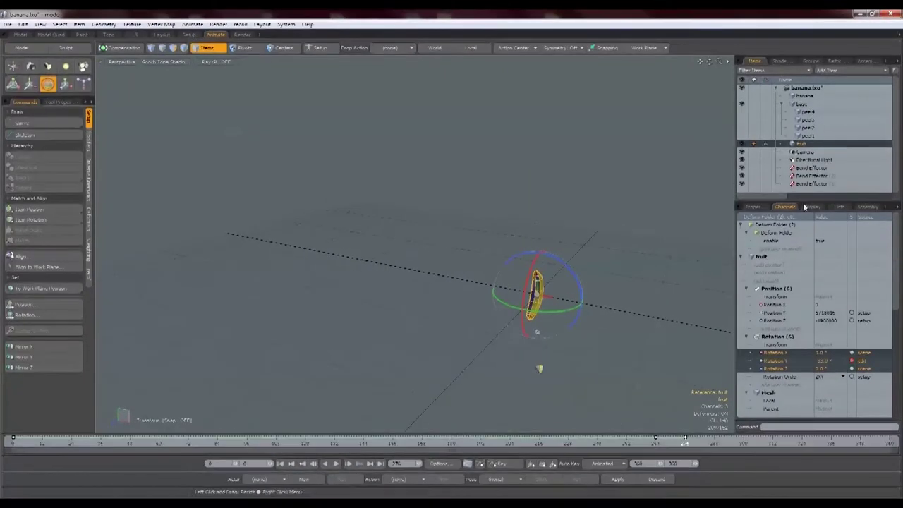
{"action": "left_click", "coordinate": [801, 144]}
{"action": "left_click_drag", "start_coordinate": [765, 168], "coordinate": [806, 100]}
{"action": "left_click_drag", "start_coordinate": [557, 270], "coordinate": [578, 266]}
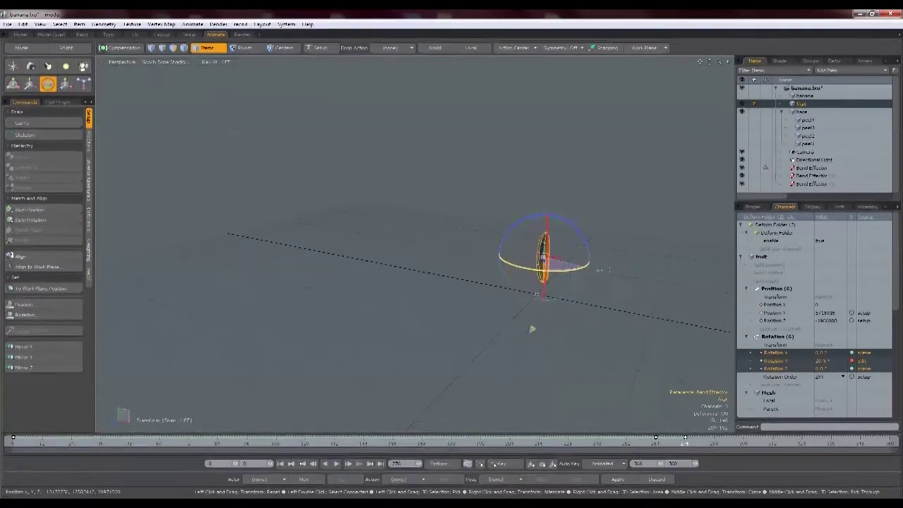
{"action": "key", "text": "ctrl+z"}
Step: Set the slope of the fruit's Rotation Y key at frame 264 to Linear In in the Graph Editor
{"action": "scroll", "coordinate": [564, 286], "scroll_direction": "up", "scroll_amount": 6}
{"action": "left_click_drag", "start_coordinate": [685, 442], "coordinate": [621, 442]}
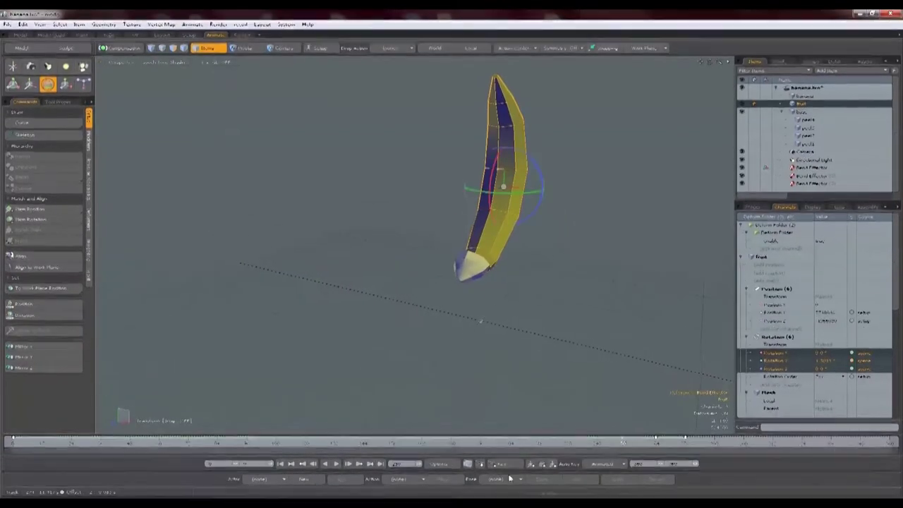
{"action": "left_click", "coordinate": [467, 464]}
{"action": "left_click", "coordinate": [856, 199]}
{"action": "left_click", "coordinate": [773, 46]}
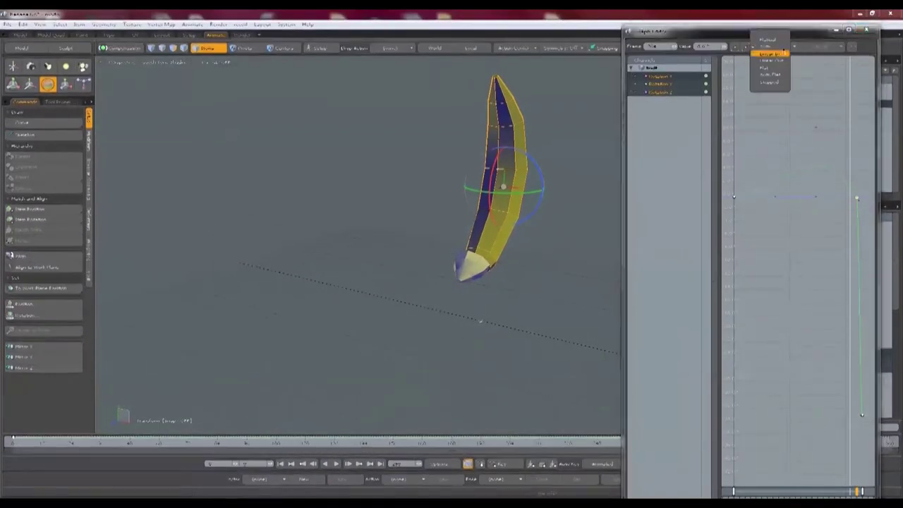
{"action": "left_click", "coordinate": [768, 54]}
{"action": "left_click", "coordinate": [662, 76]}
{"action": "left_click", "coordinate": [774, 47]}
{"action": "left_click", "coordinate": [784, 58]}
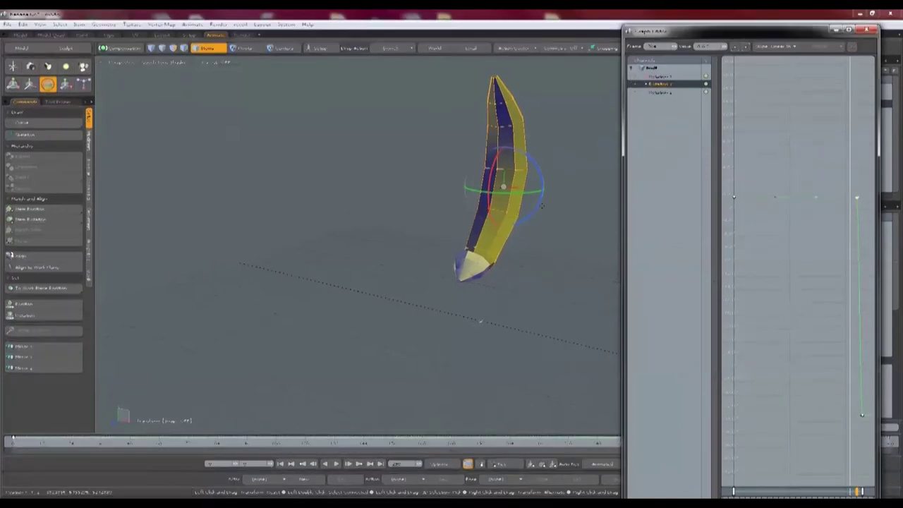
{"action": "left_click", "coordinate": [866, 29]}
Step: Rotate the fruit progressively around Y at successive frames from 288 to 360, including 315 and 336, and play back the spin
{"action": "left_click_drag", "start_coordinate": [624, 443], "coordinate": [713, 443]}
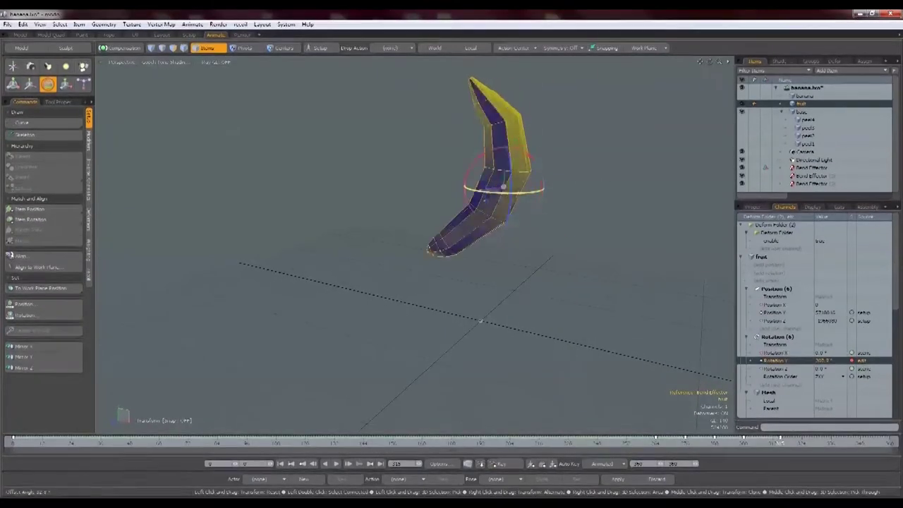
{"action": "left_click_drag", "start_coordinate": [728, 449], "coordinate": [641, 448]}
{"action": "left_click", "coordinate": [336, 464]}
{"action": "left_click", "coordinate": [337, 467]}
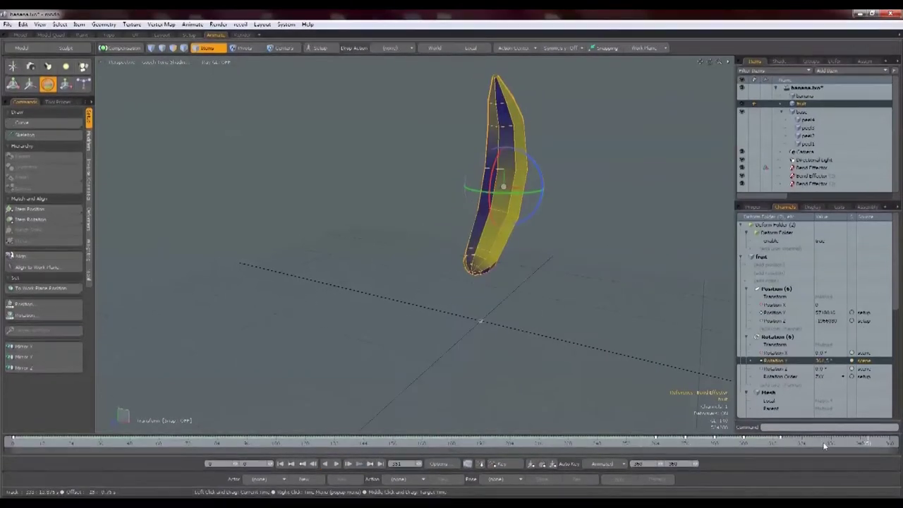
{"action": "left_click_drag", "start_coordinate": [802, 443], "coordinate": [831, 442]}
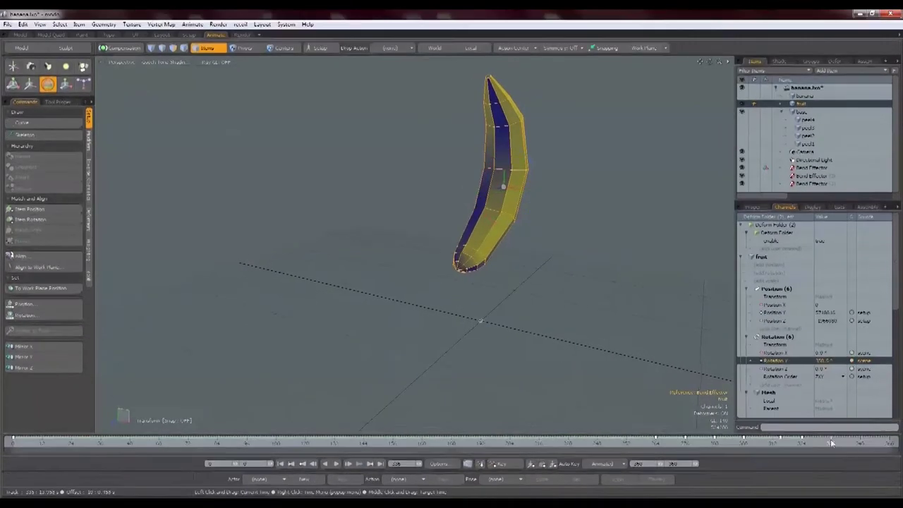
{"action": "left_click_drag", "start_coordinate": [502, 191], "coordinate": [498, 192]}
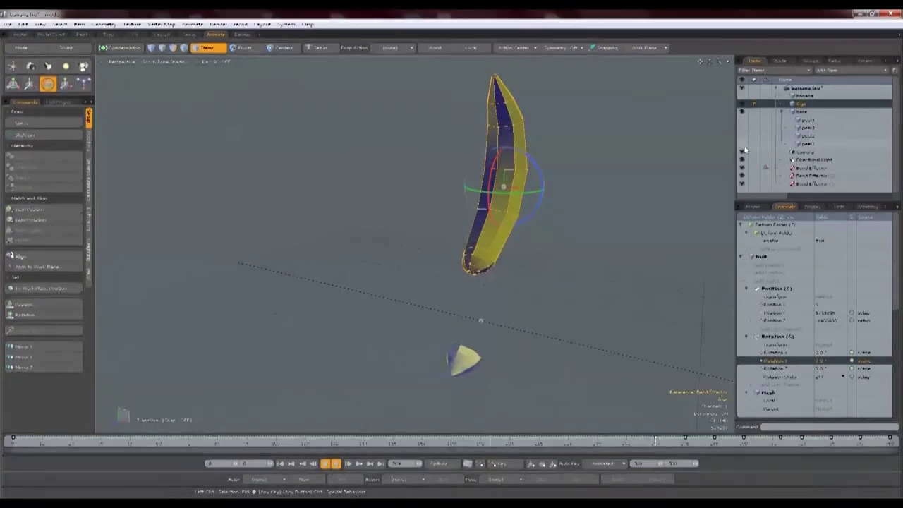
Step: Unhide the four peels and assign the base item a pure yellow material named base
{"action": "left_click_drag", "start_coordinate": [742, 144], "coordinate": [742, 122]}
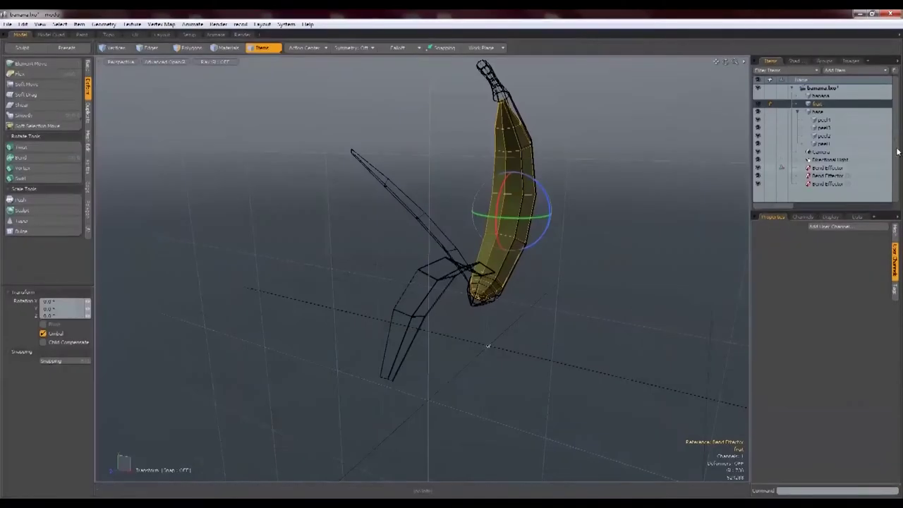
{"action": "left_click", "coordinate": [818, 114]}
{"action": "type", "text": "mbase"}
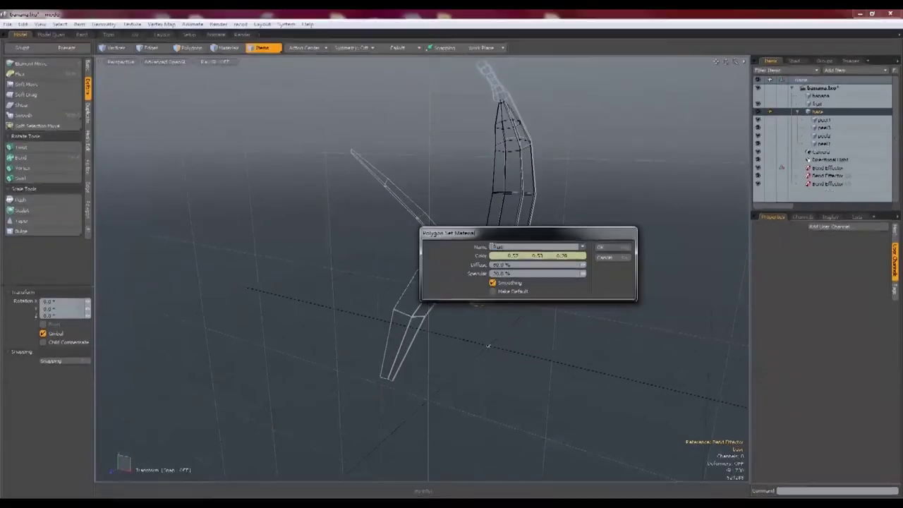
{"action": "left_click", "coordinate": [513, 256]}
{"action": "left_click", "coordinate": [550, 281]}
{"action": "left_click", "coordinate": [447, 279]}
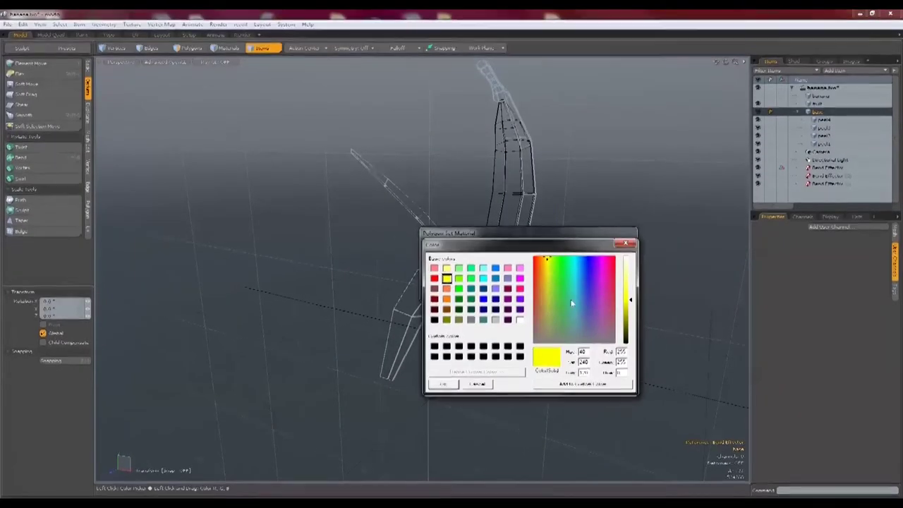
{"action": "left_click", "coordinate": [444, 383]}
{"action": "key", "text": "Return"}
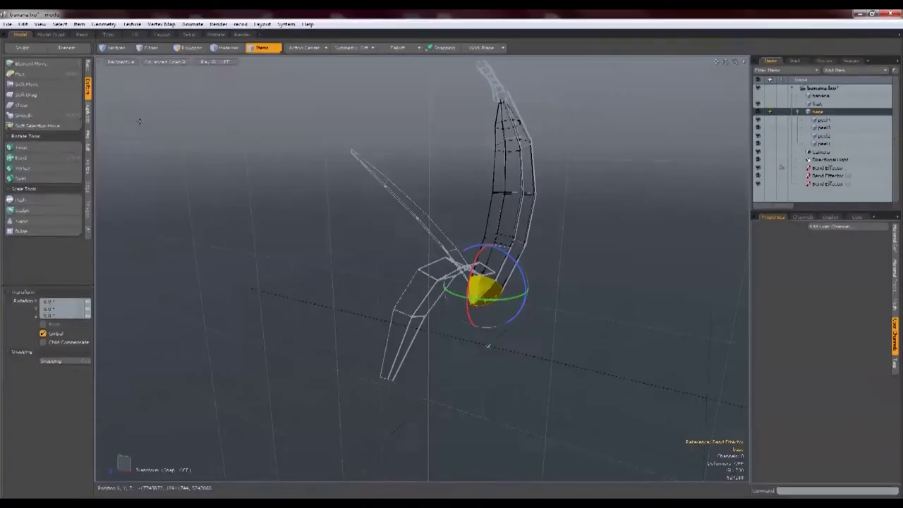
Step: Select the polygons of the peels and assign them the yellow base material
{"action": "left_click", "coordinate": [227, 49]}
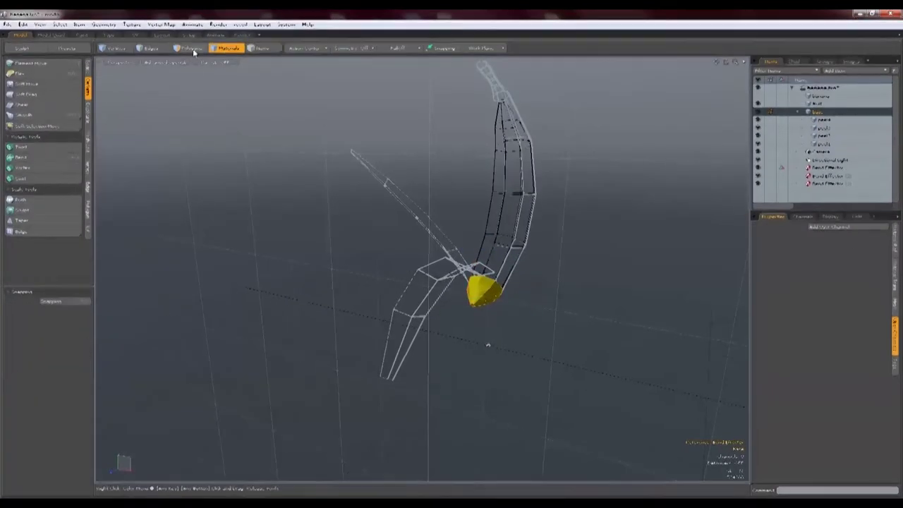
{"action": "left_click", "coordinate": [192, 49]}
{"action": "left_click", "coordinate": [824, 144], "text": "shift"}
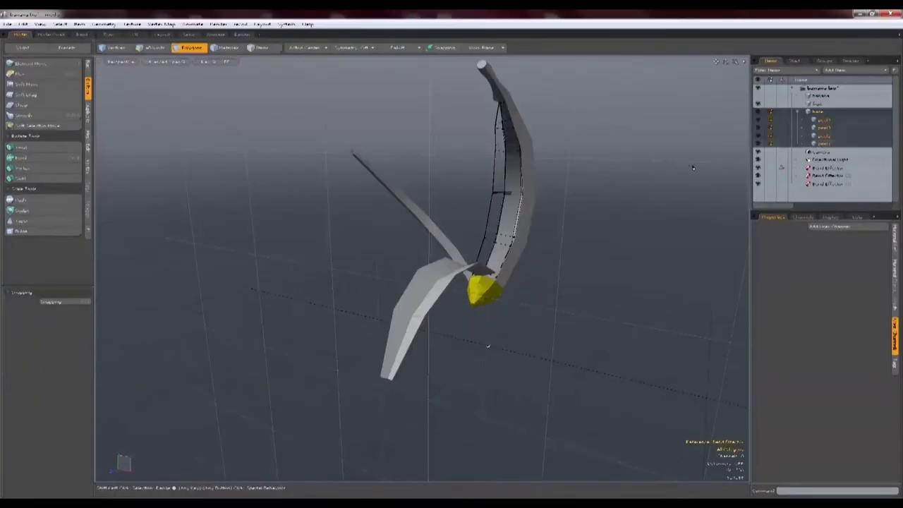
{"action": "double_click", "coordinate": [521, 249]}
{"action": "double_click", "coordinate": [427, 285], "text": "shift"}
{"action": "double_click", "coordinate": [436, 233], "text": "shift"}
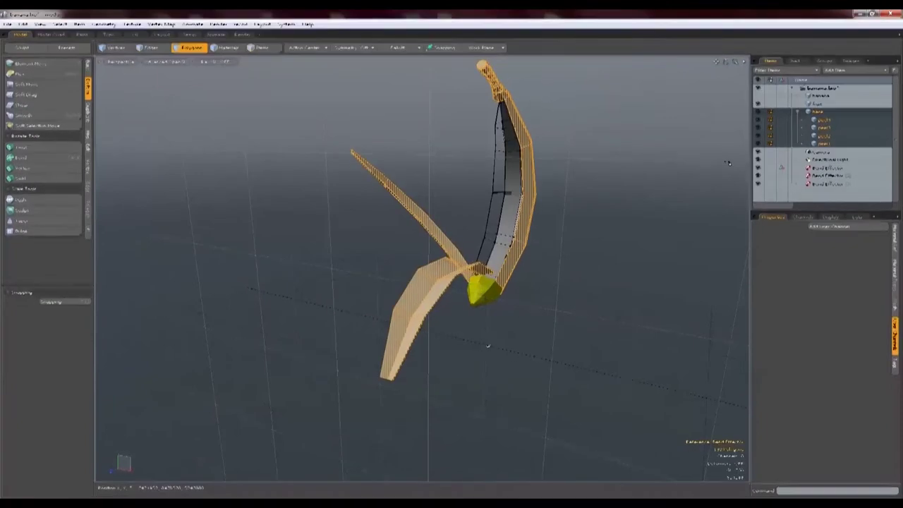
{"action": "key", "text": "m"}
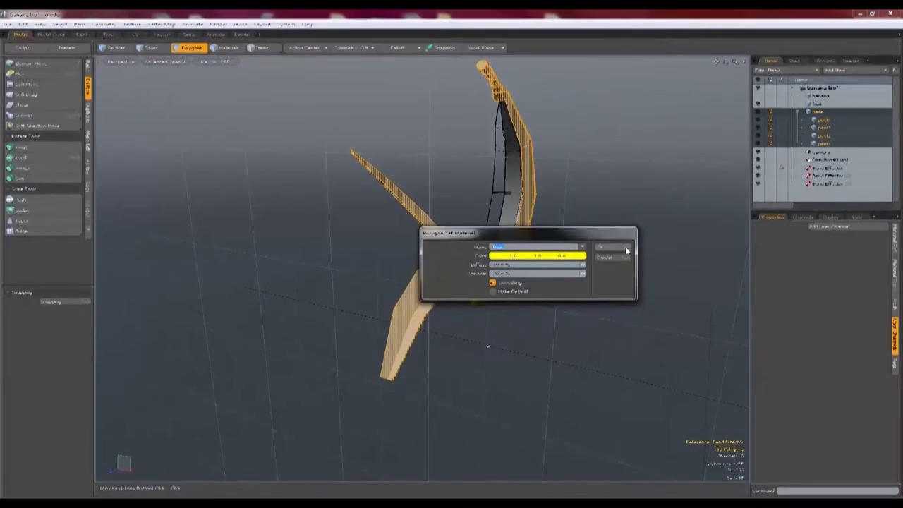
{"action": "left_click", "coordinate": [619, 248]}
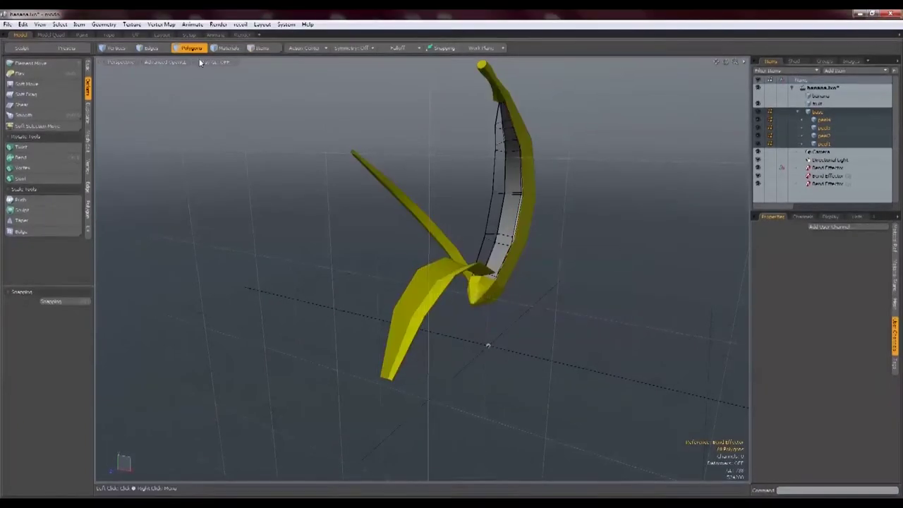
Step: Switch to the render layout, preview the peeling animation through the render camera, and return to frame 0
{"action": "left_click", "coordinate": [241, 35]}
{"action": "left_click_drag", "start_coordinate": [307, 469], "coordinate": [173, 468]}
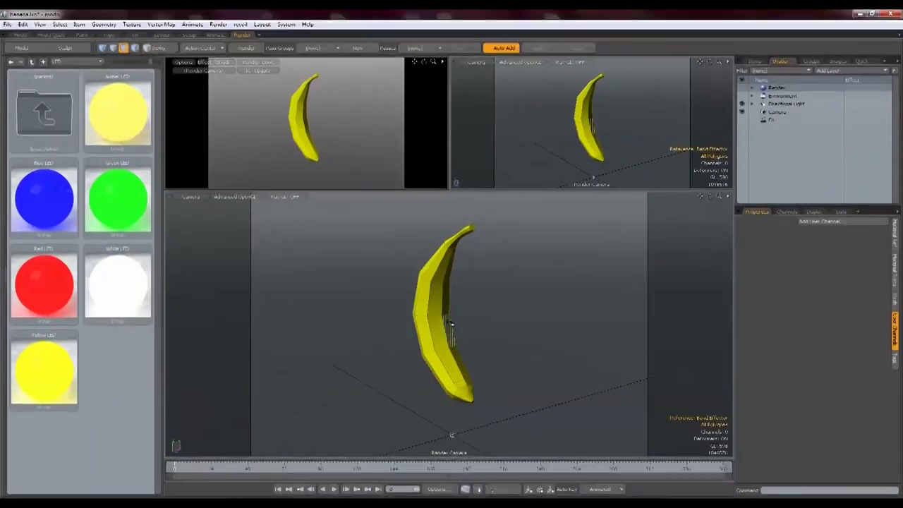
{"action": "left_click", "coordinate": [334, 488]}
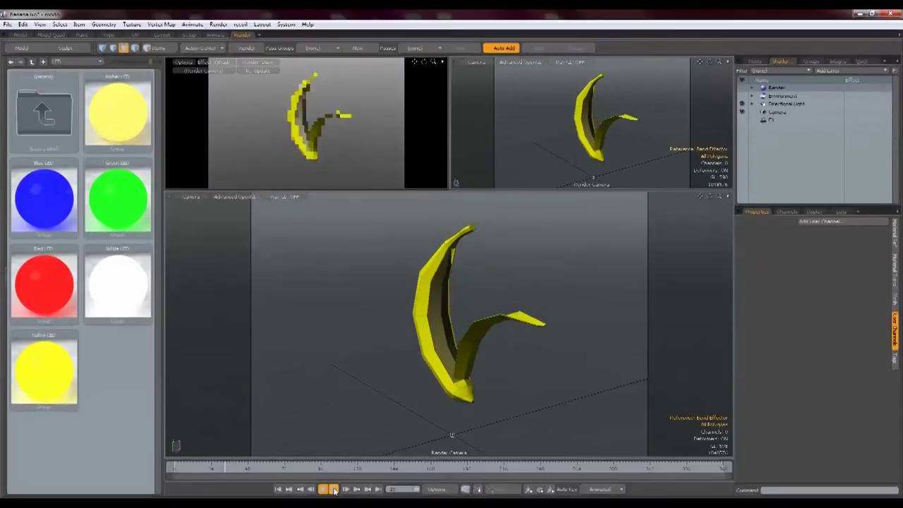
{"action": "left_click", "coordinate": [333, 489]}
{"action": "left_click_drag", "start_coordinate": [345, 473], "coordinate": [146, 473]}
Step: Choose the output settings for the animation render and start rendering the banana
{"action": "left_click", "coordinate": [219, 26]}
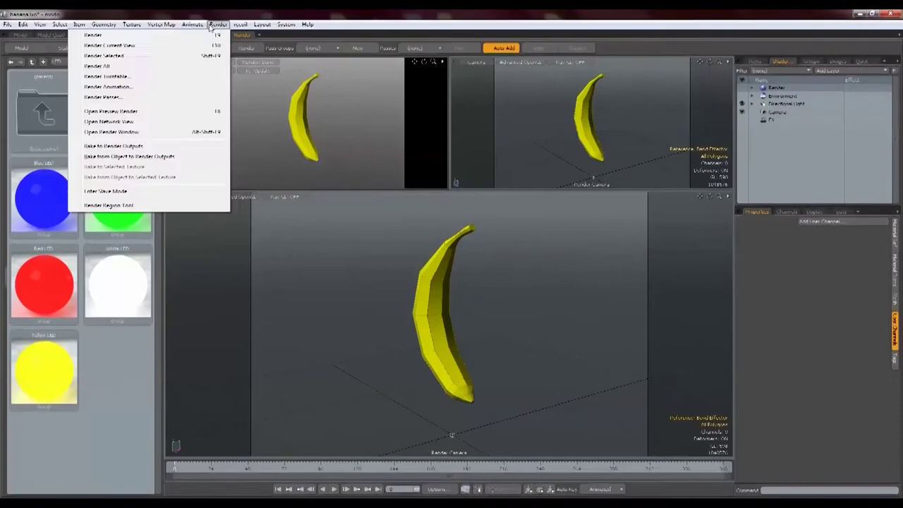
{"action": "left_click", "coordinate": [109, 85]}
{"action": "left_click", "coordinate": [540, 278]}
{"action": "left_click", "coordinate": [549, 285]}
{"action": "left_click", "coordinate": [610, 252]}
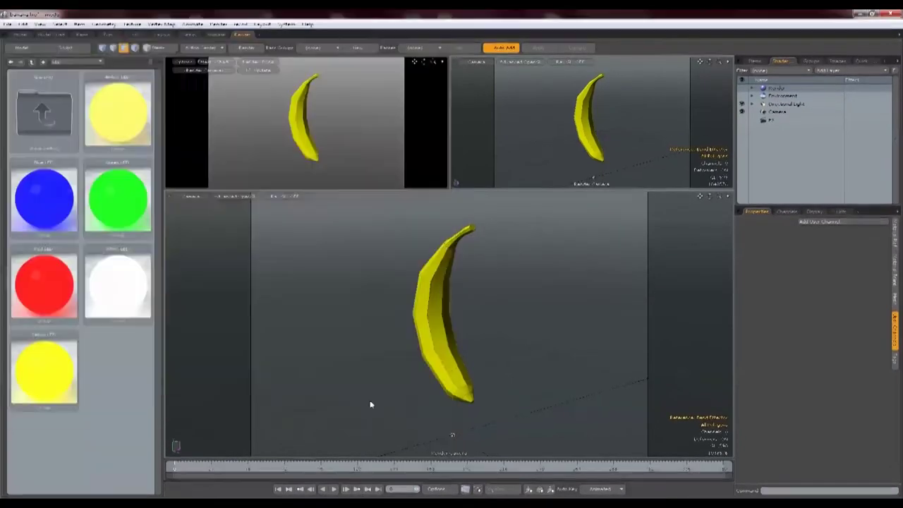
{"action": "key", "text": "F9"}
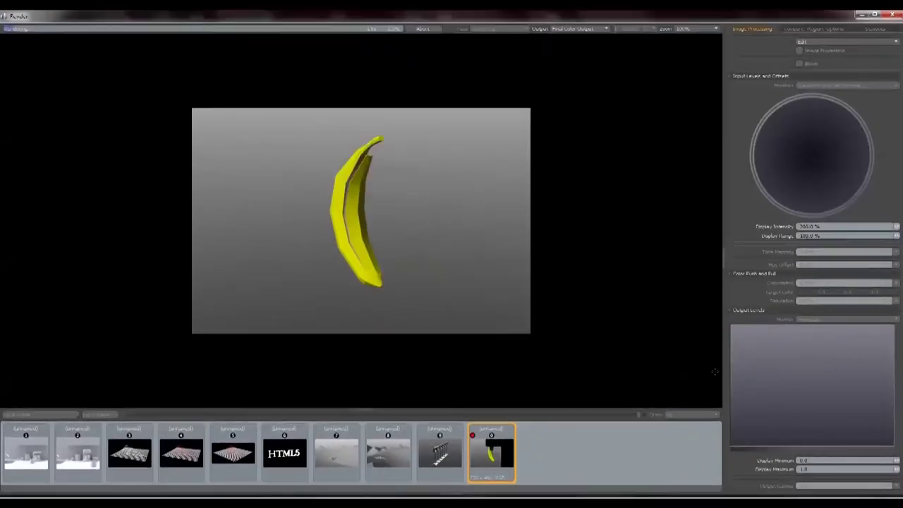